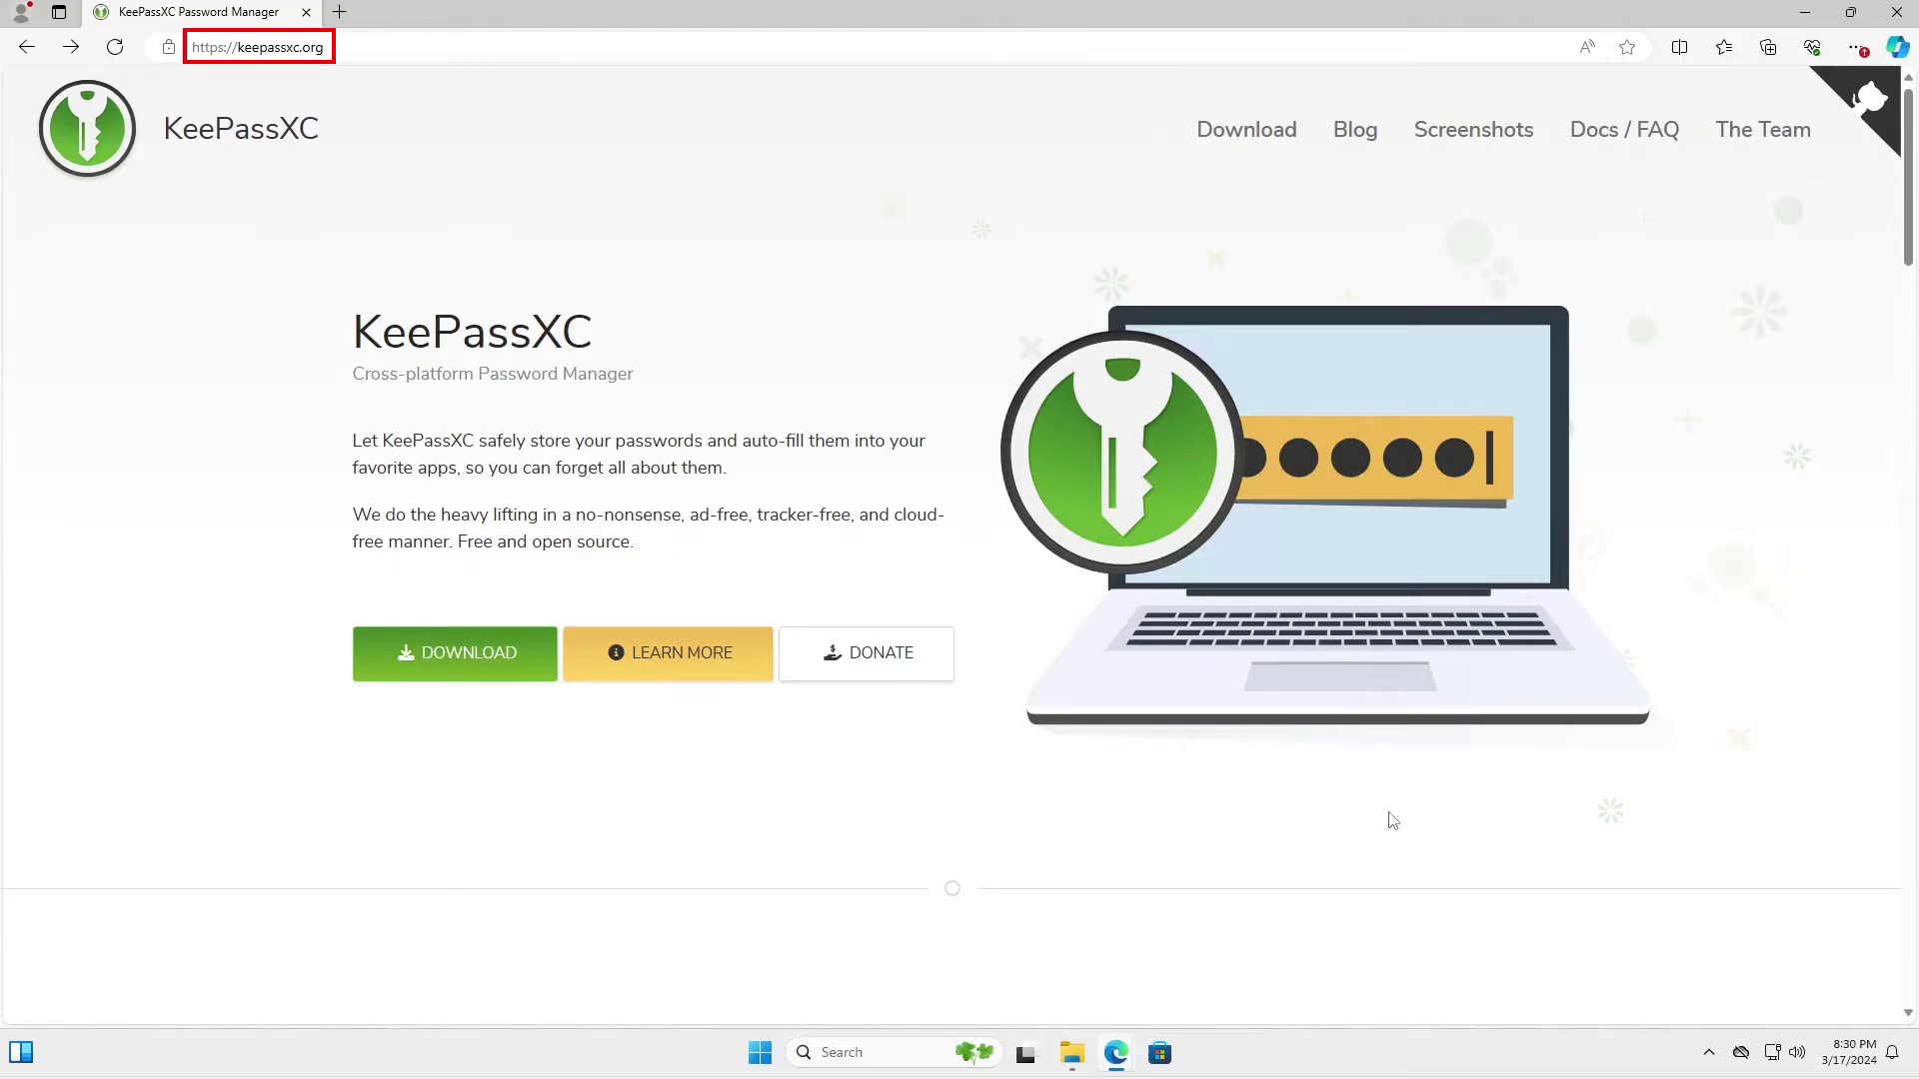
- Download the KeePassXC 2.7.7 Windows installer and install it into the default Program Files folder
{"action": "left_click", "coordinate": [448, 660]}
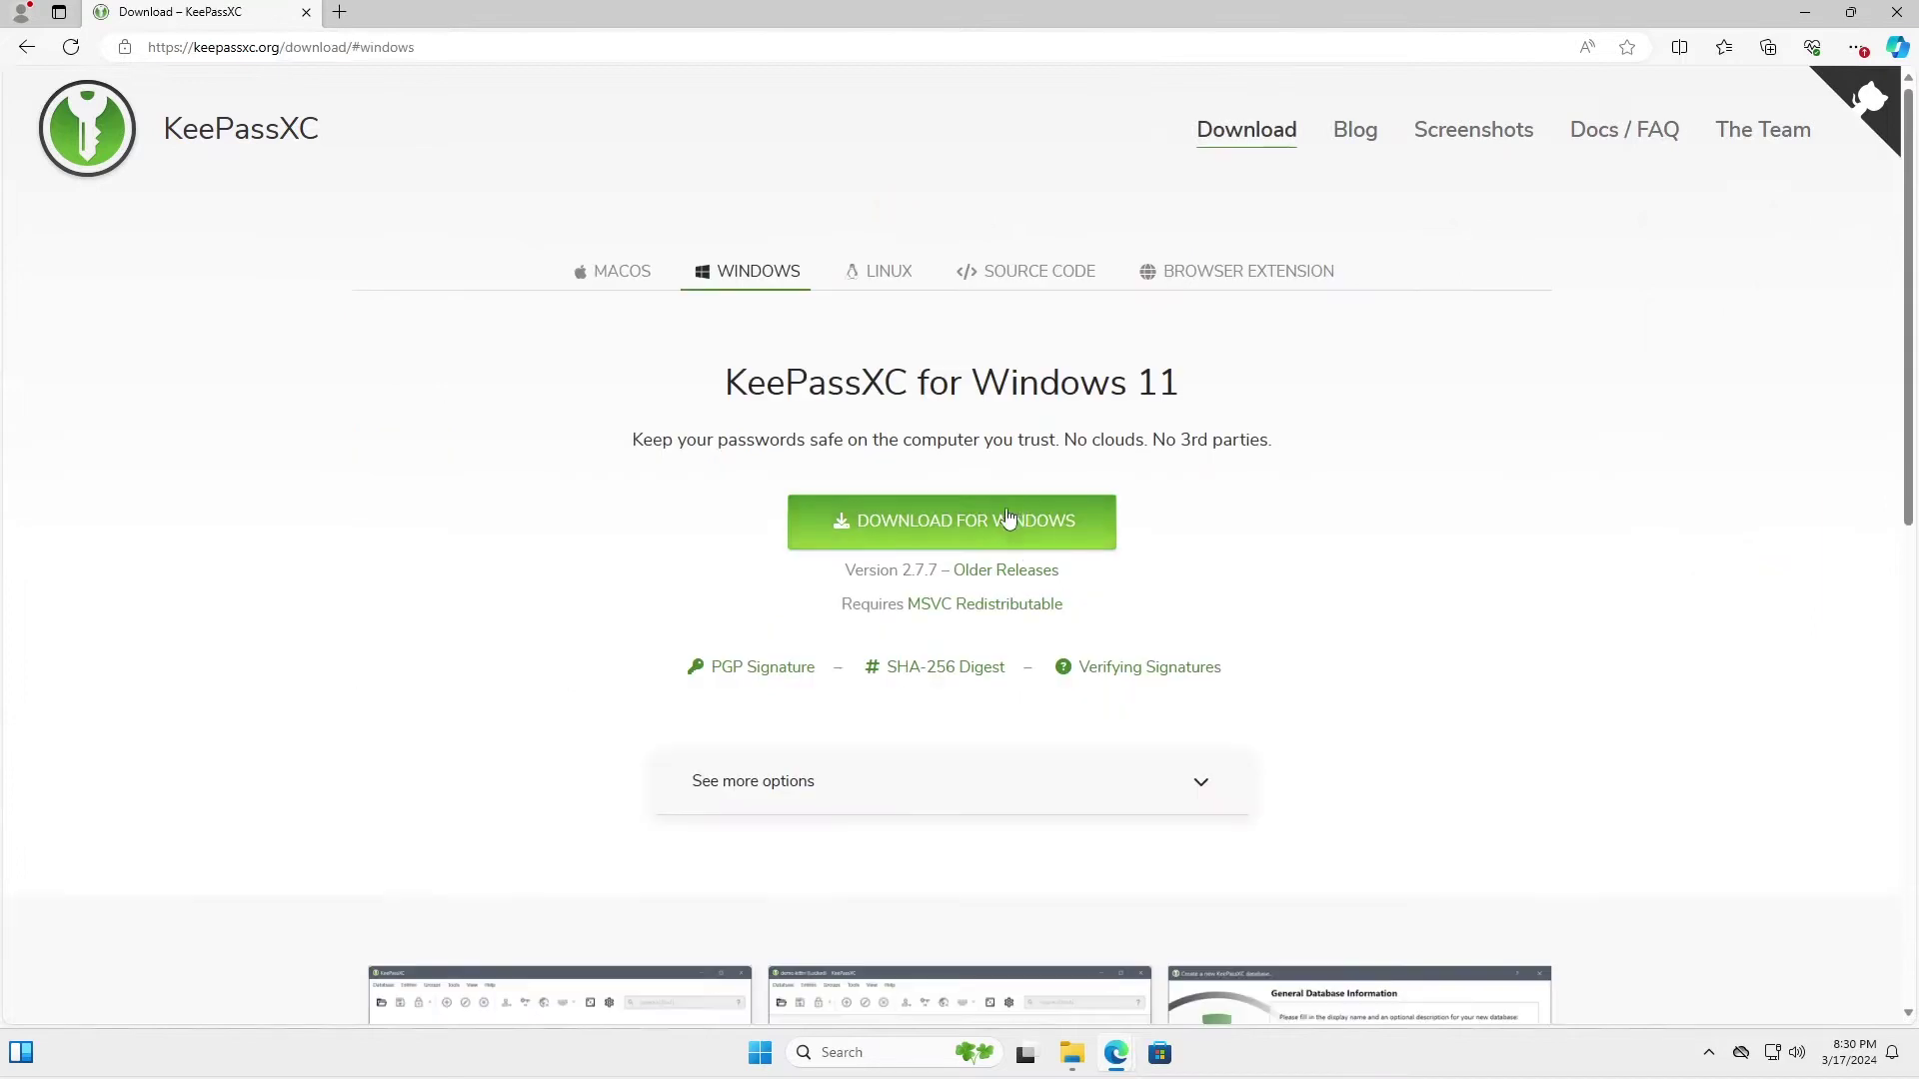
{"action": "left_click", "coordinate": [927, 532]}
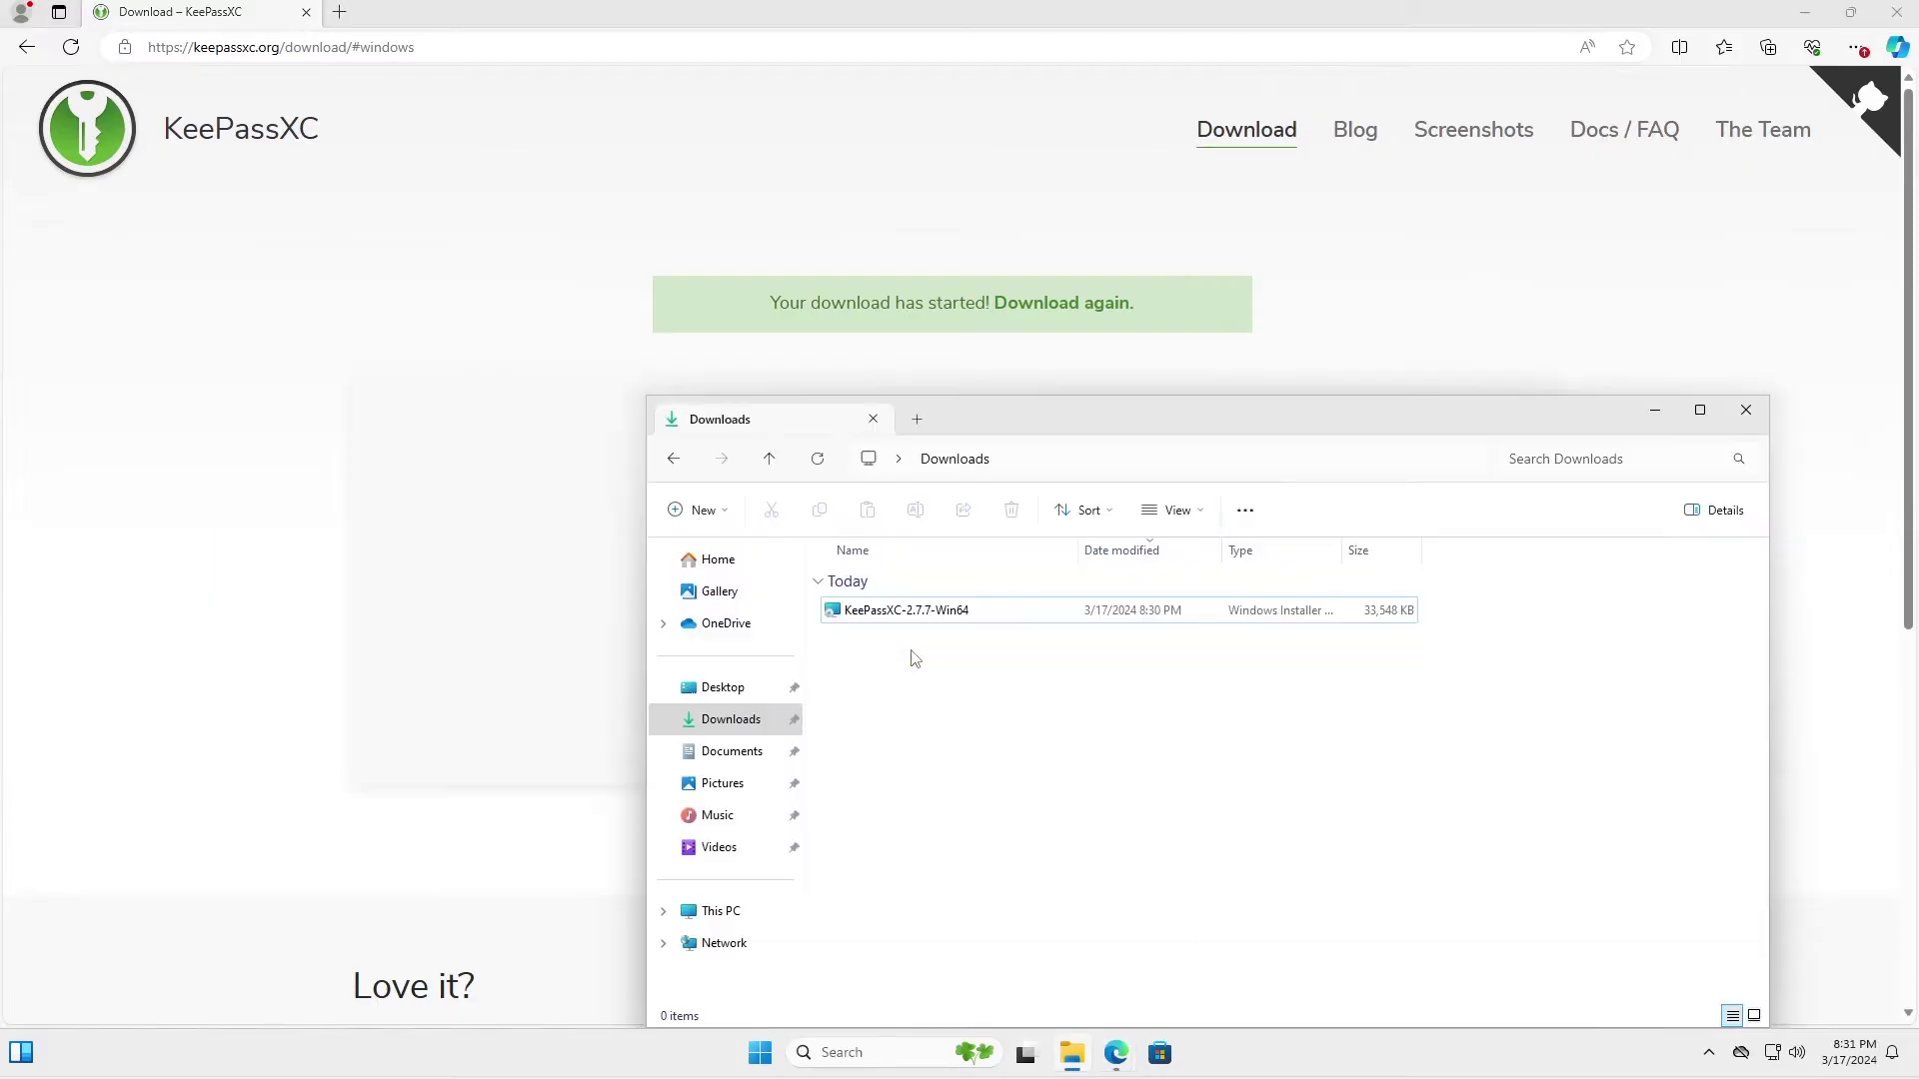
{"action": "double_click", "coordinate": [903, 620]}
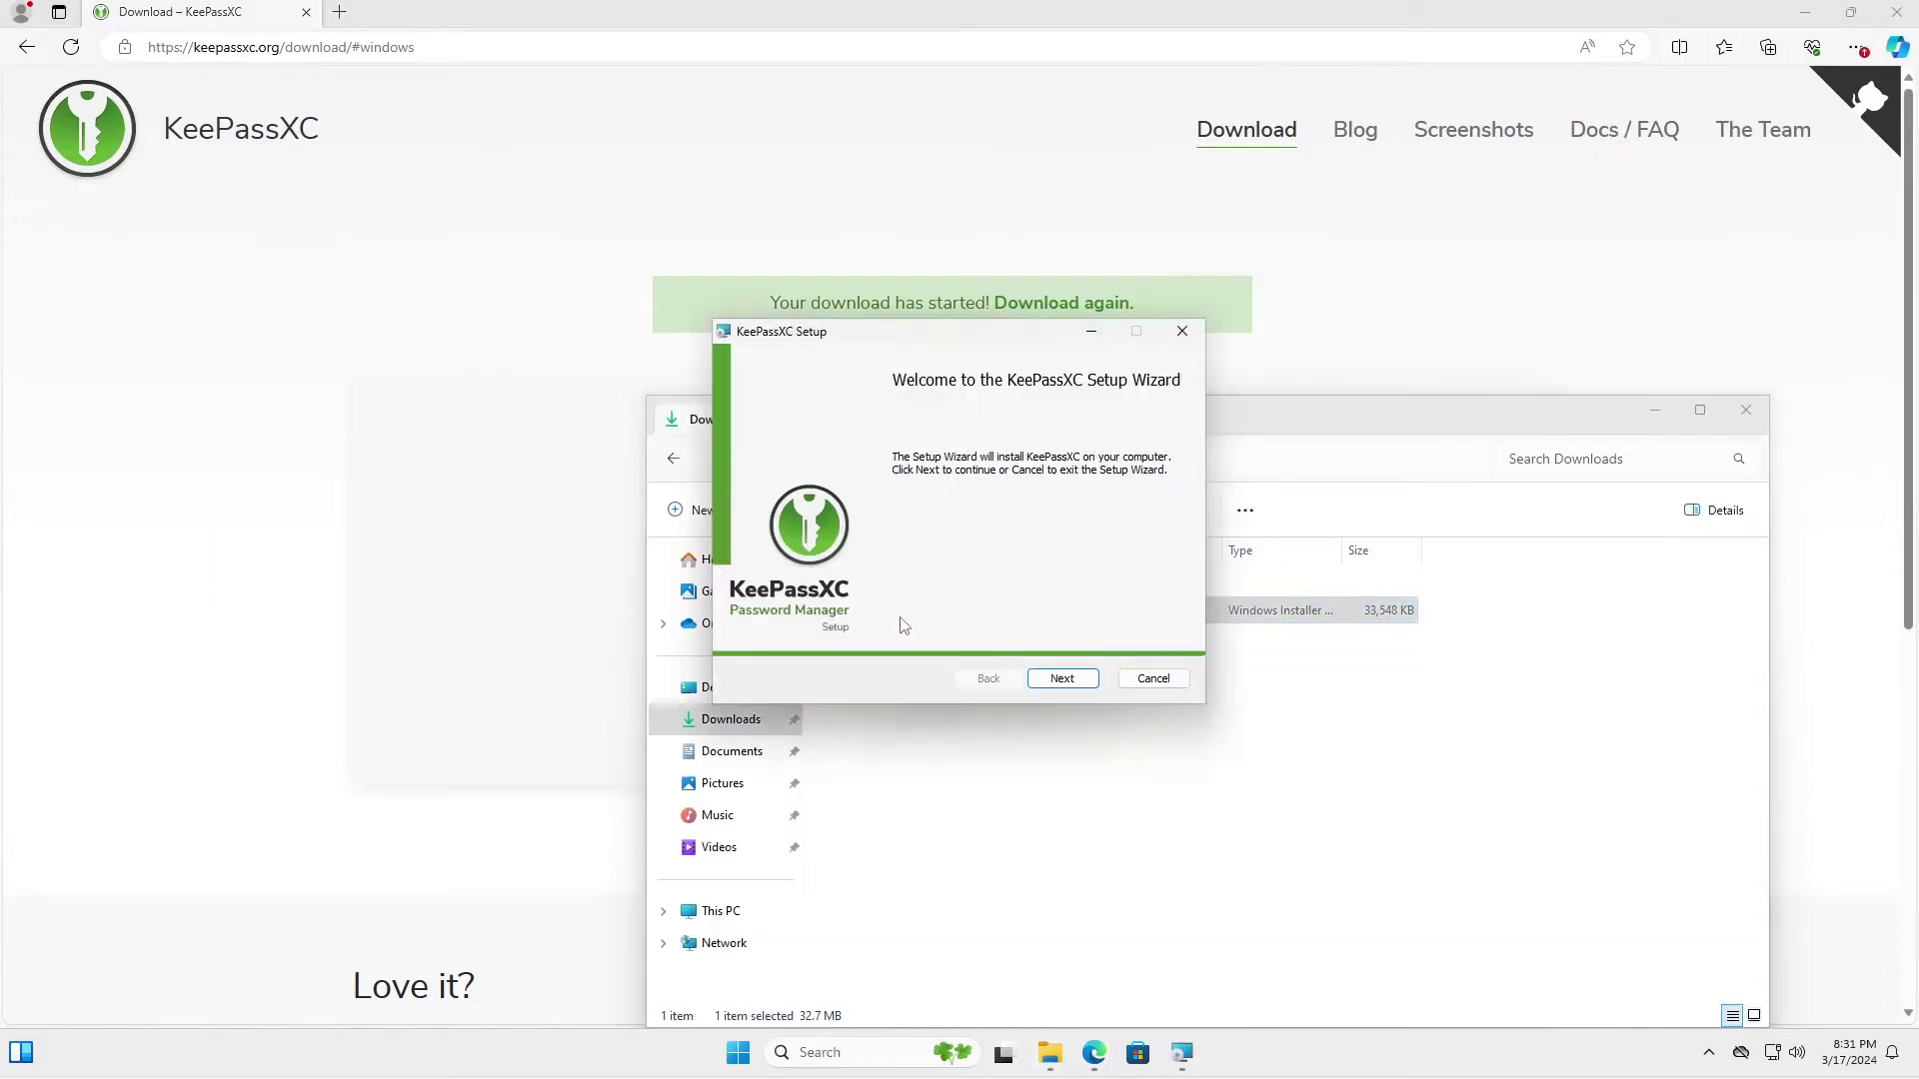
{"action": "left_click", "coordinate": [1061, 678]}
{"action": "left_click", "coordinate": [856, 633]}
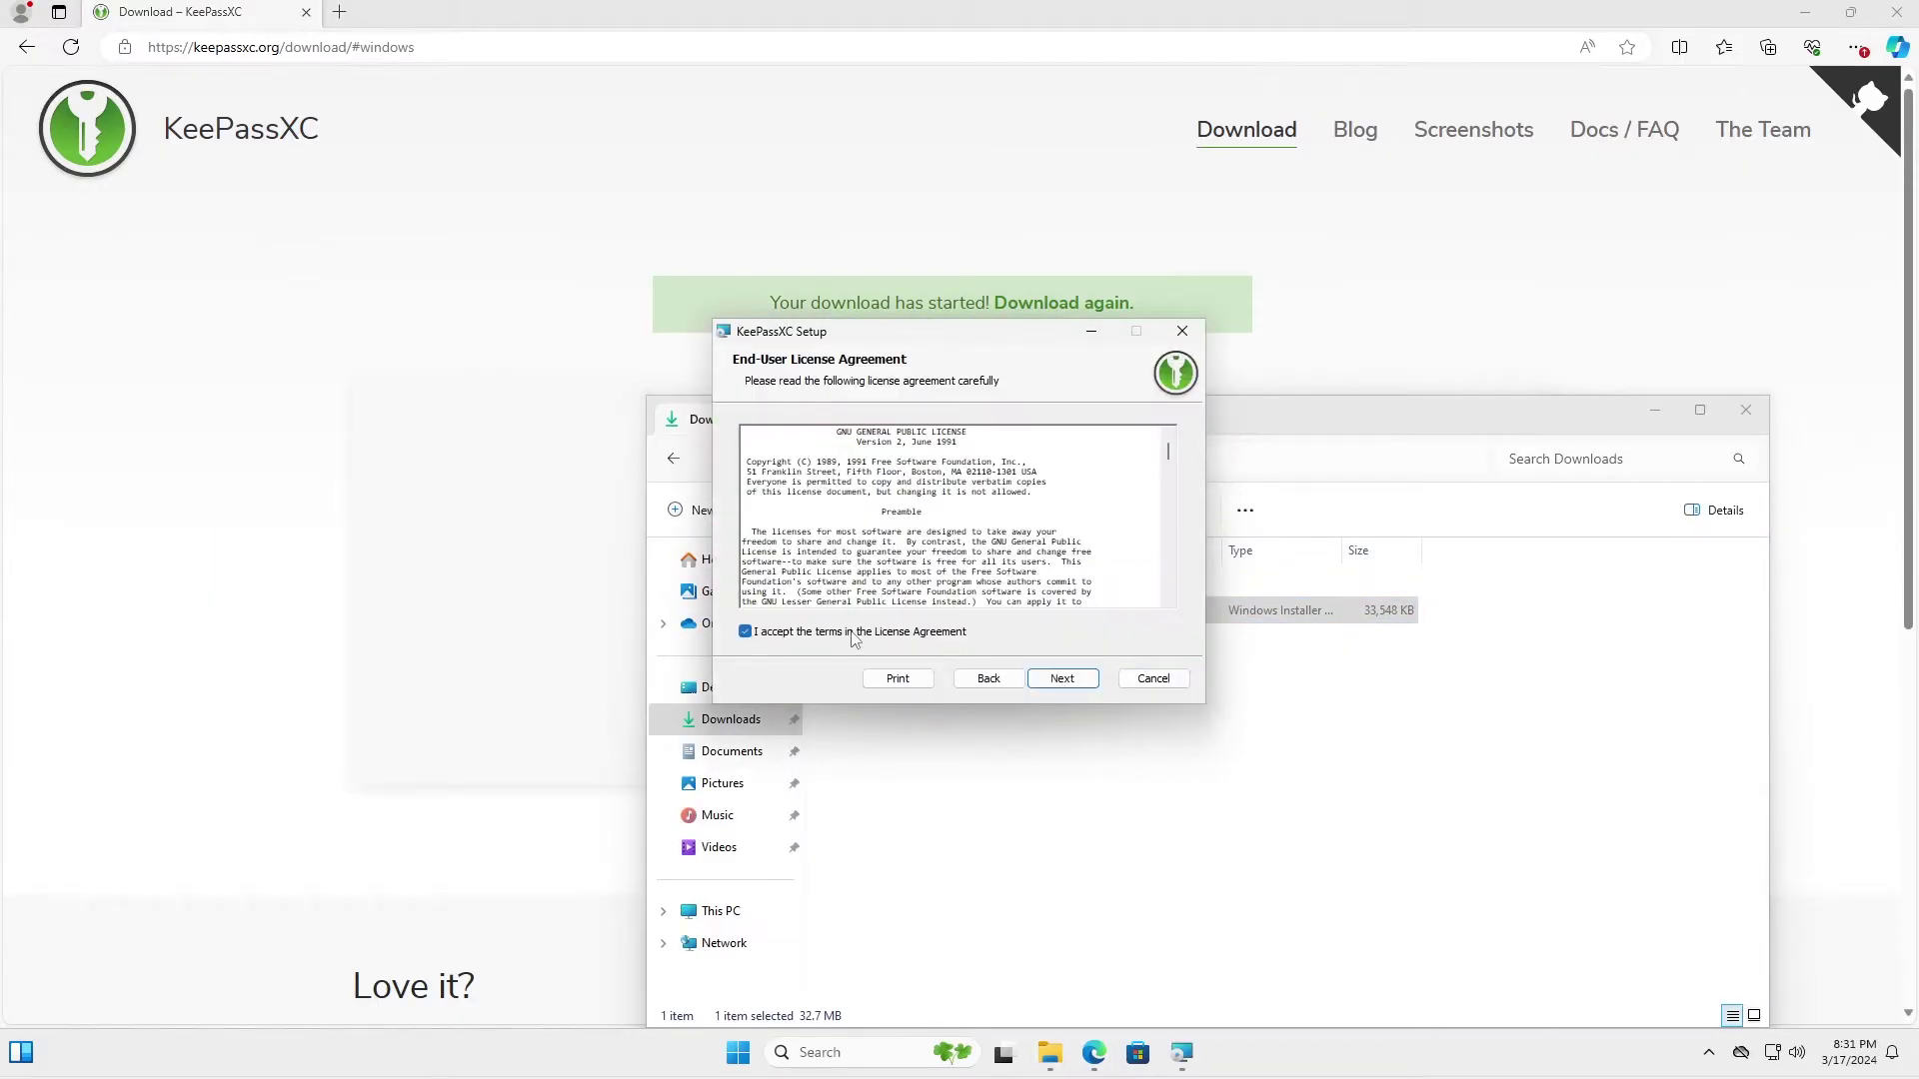
{"action": "left_click", "coordinate": [1062, 679]}
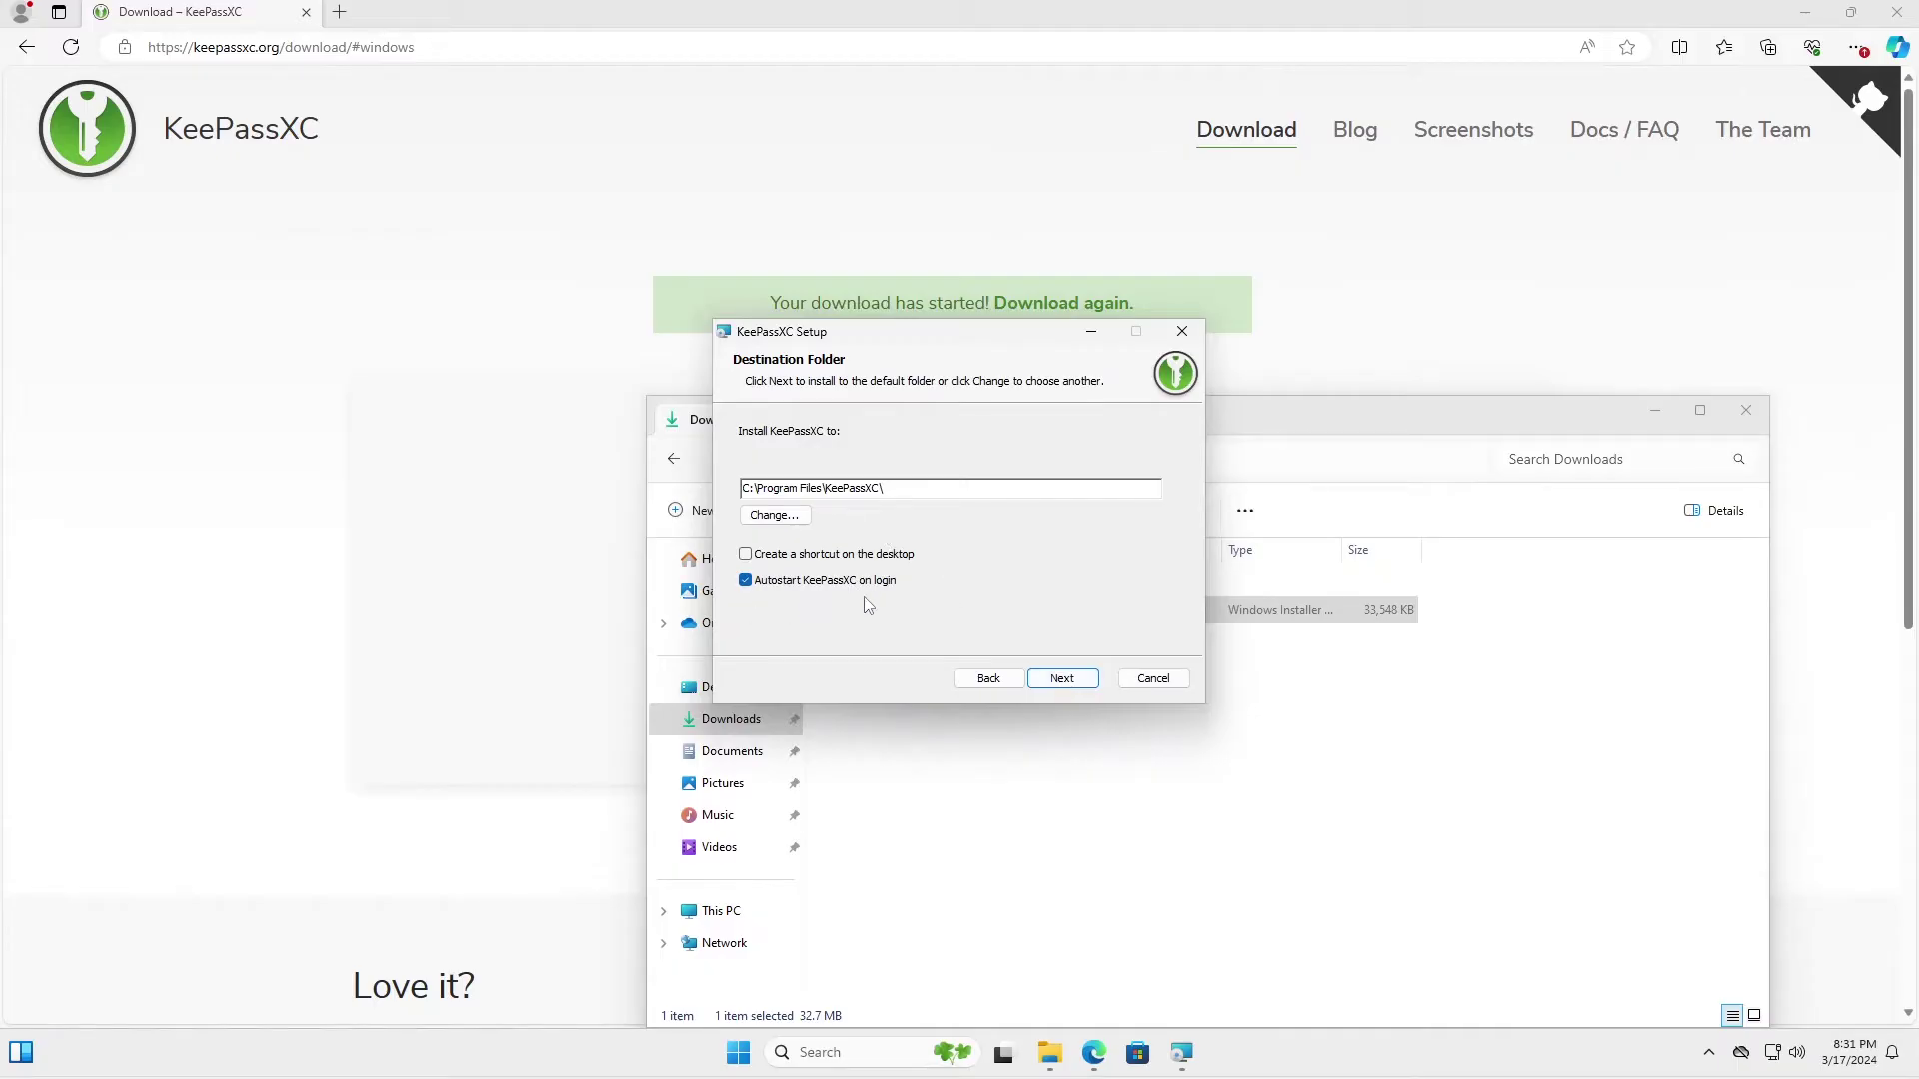
{"action": "left_click", "coordinate": [1061, 682]}
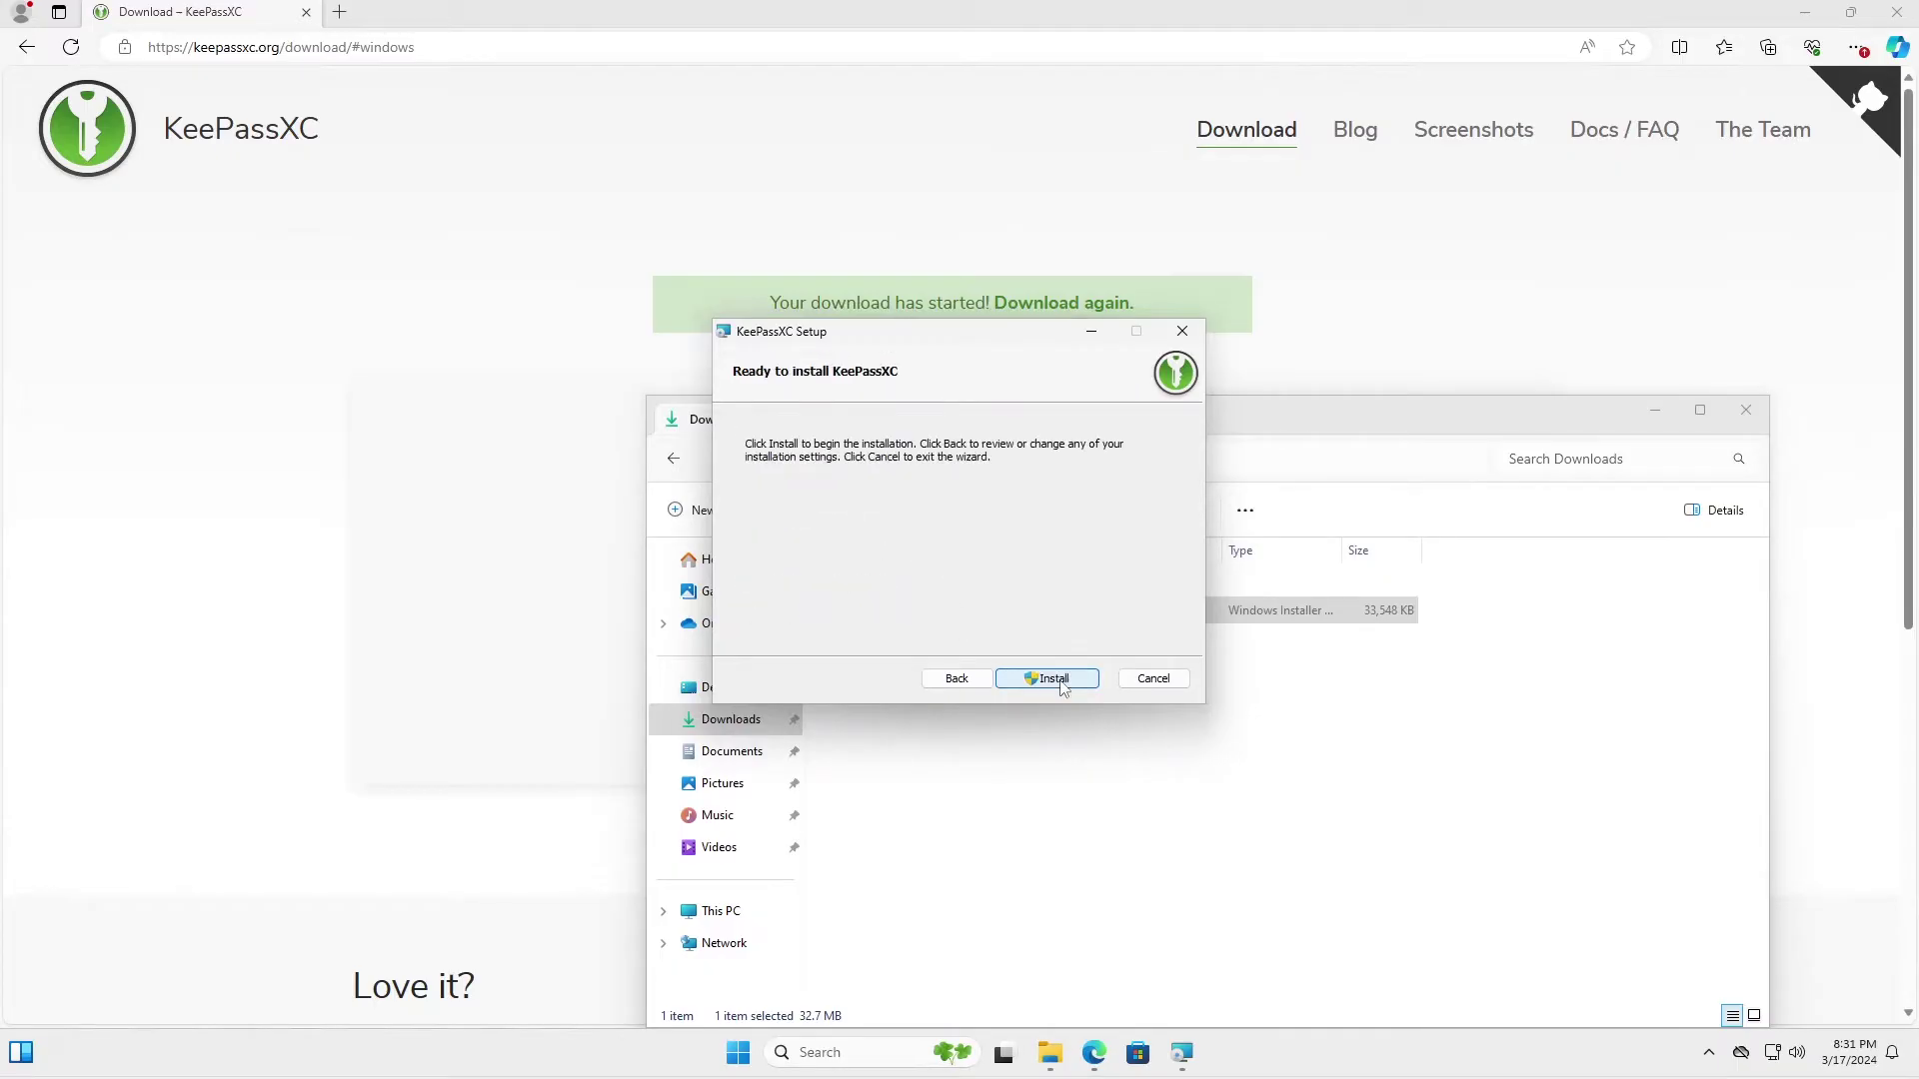
{"action": "left_click", "coordinate": [1061, 682]}
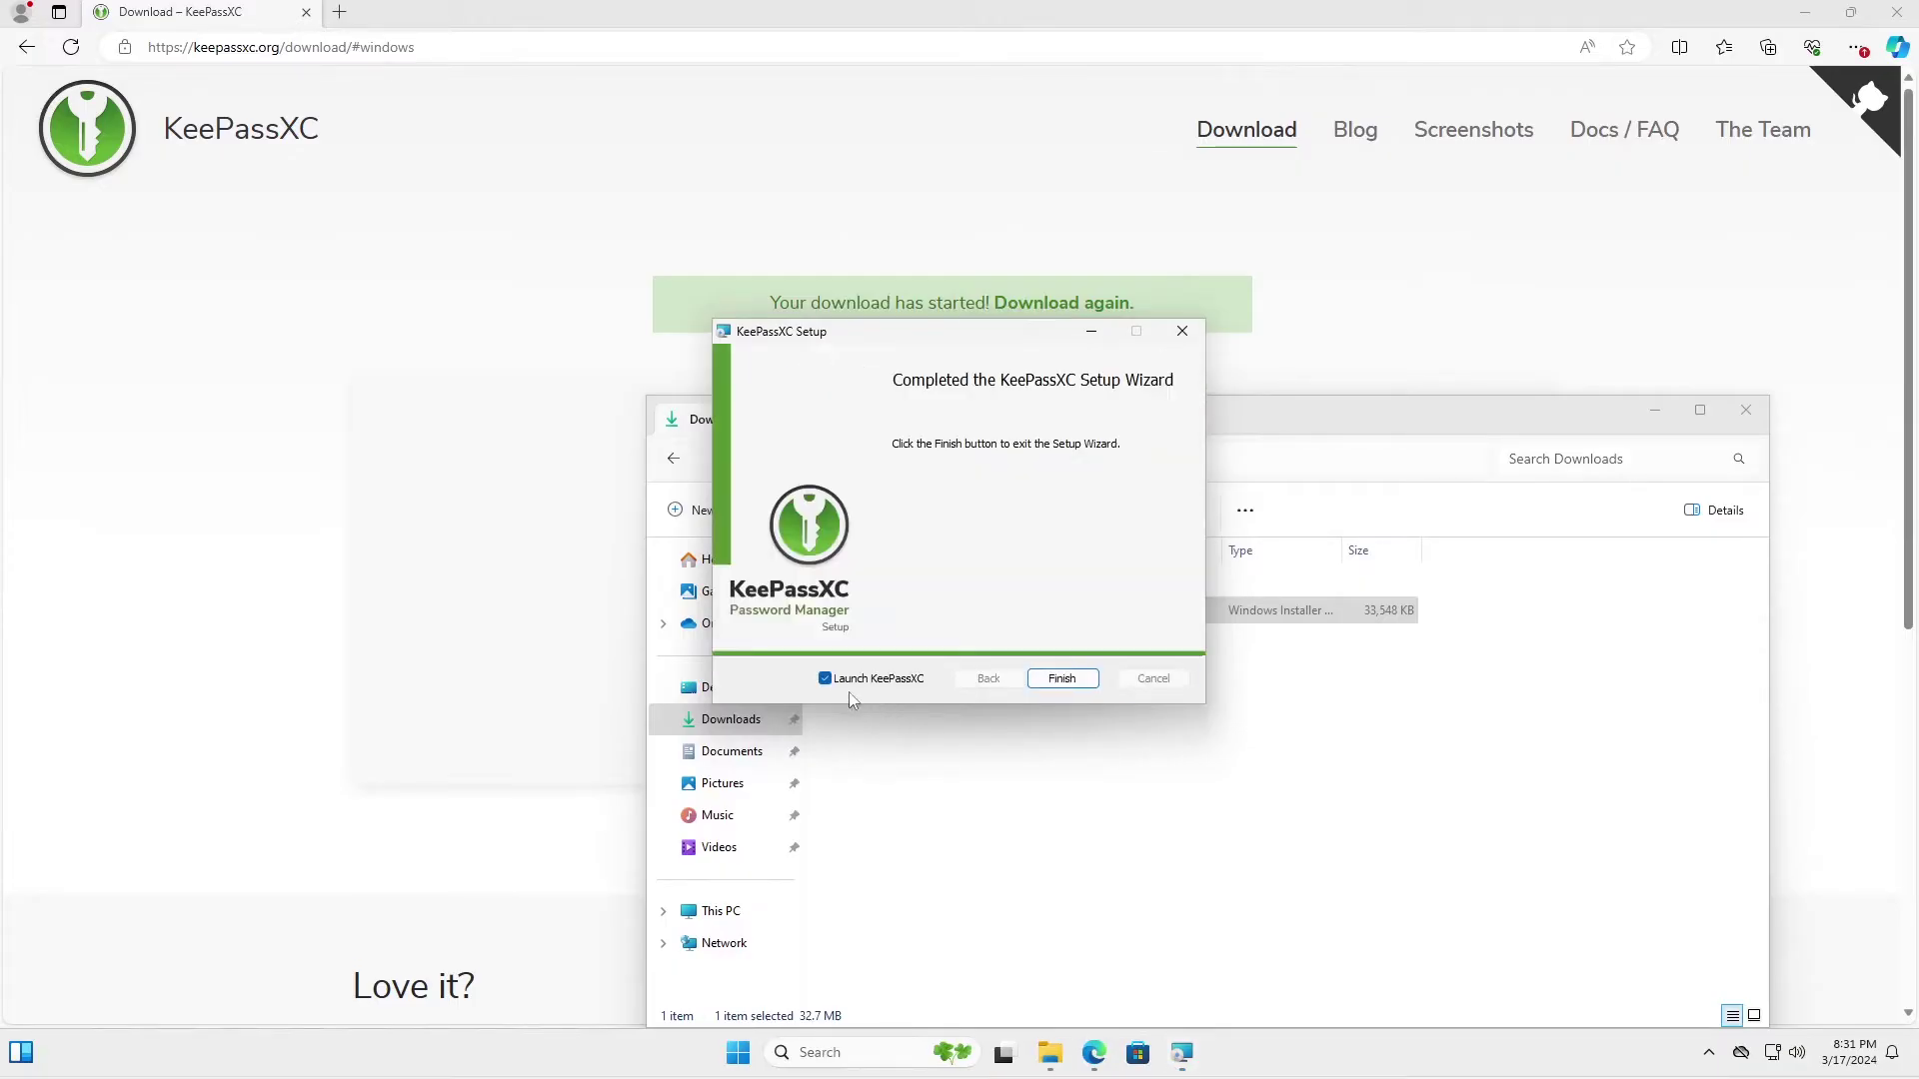
{"action": "left_click", "coordinate": [1060, 680]}
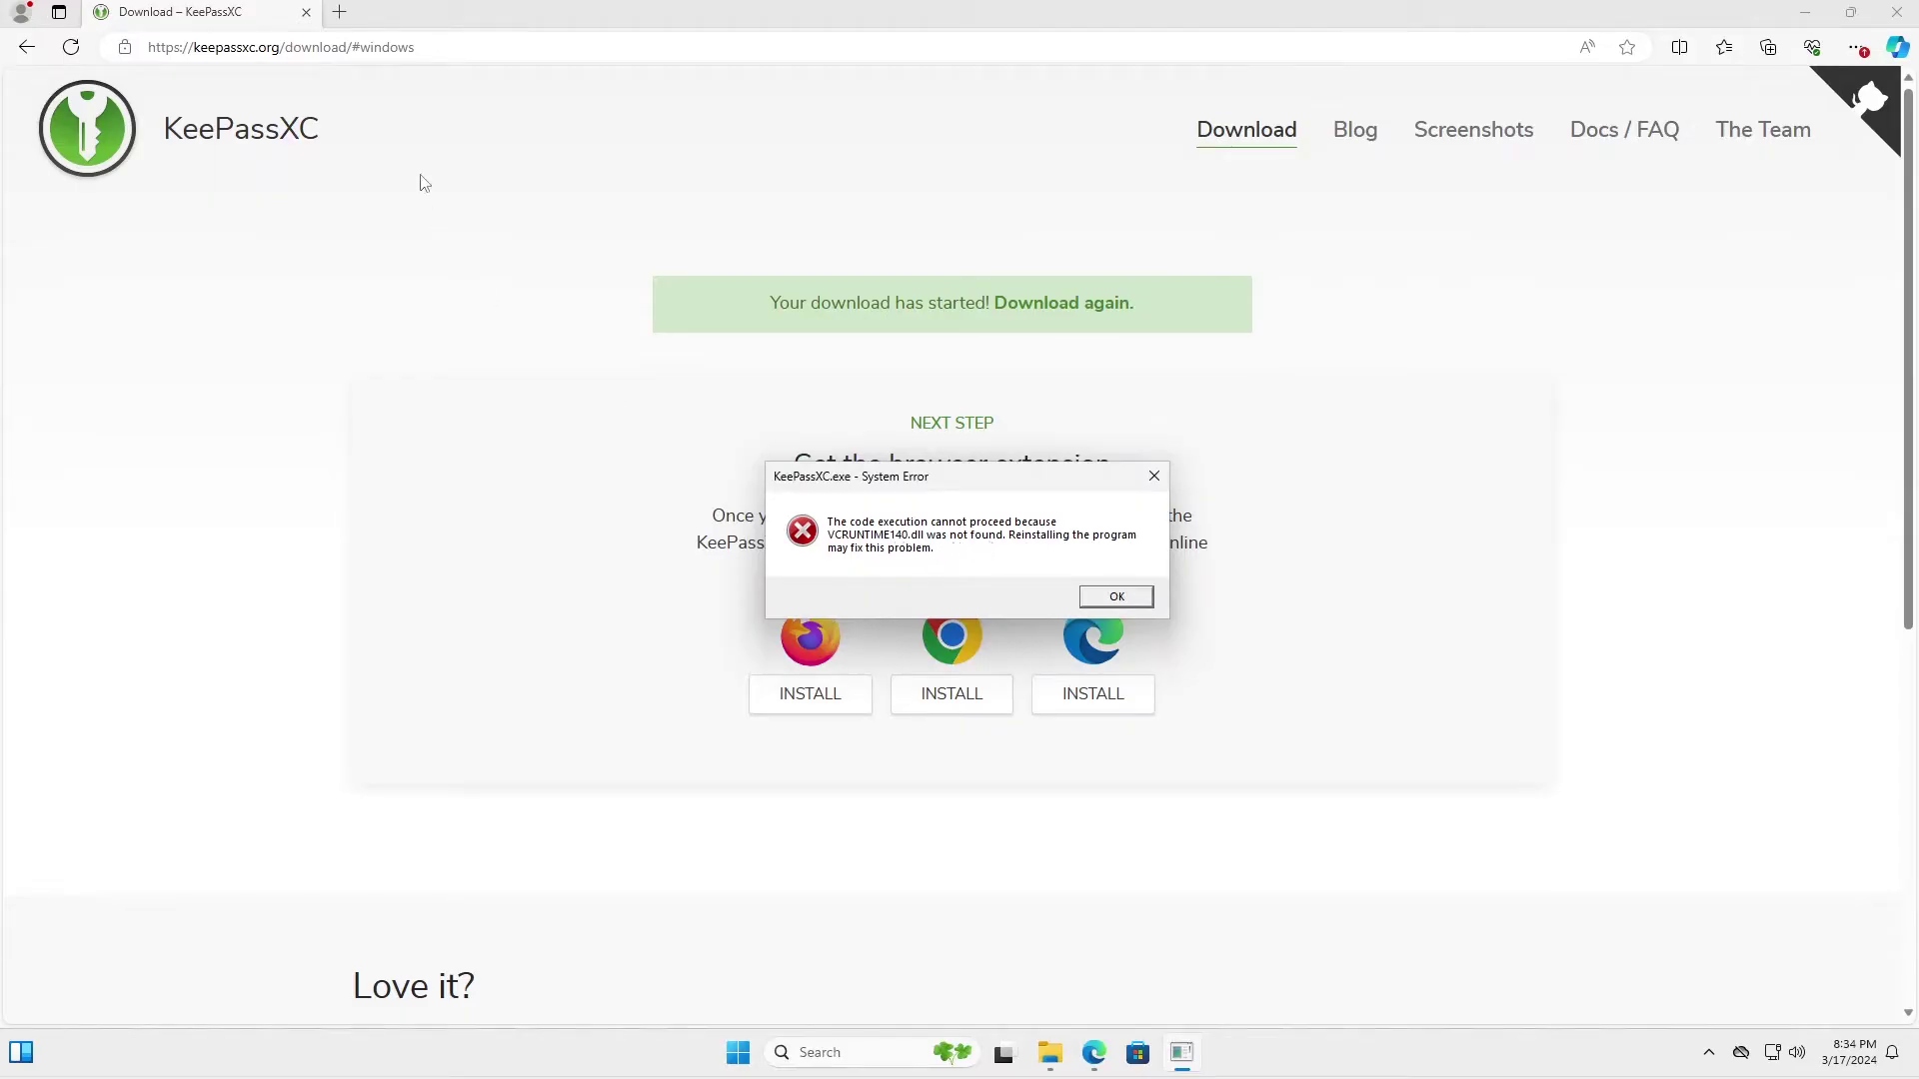
- Search 'vcruntime140.dll and keepassxc' and follow the GitHub issue to Microsoft's Visual C++ Redistributable page
{"action": "left_click", "coordinate": [340, 12]}
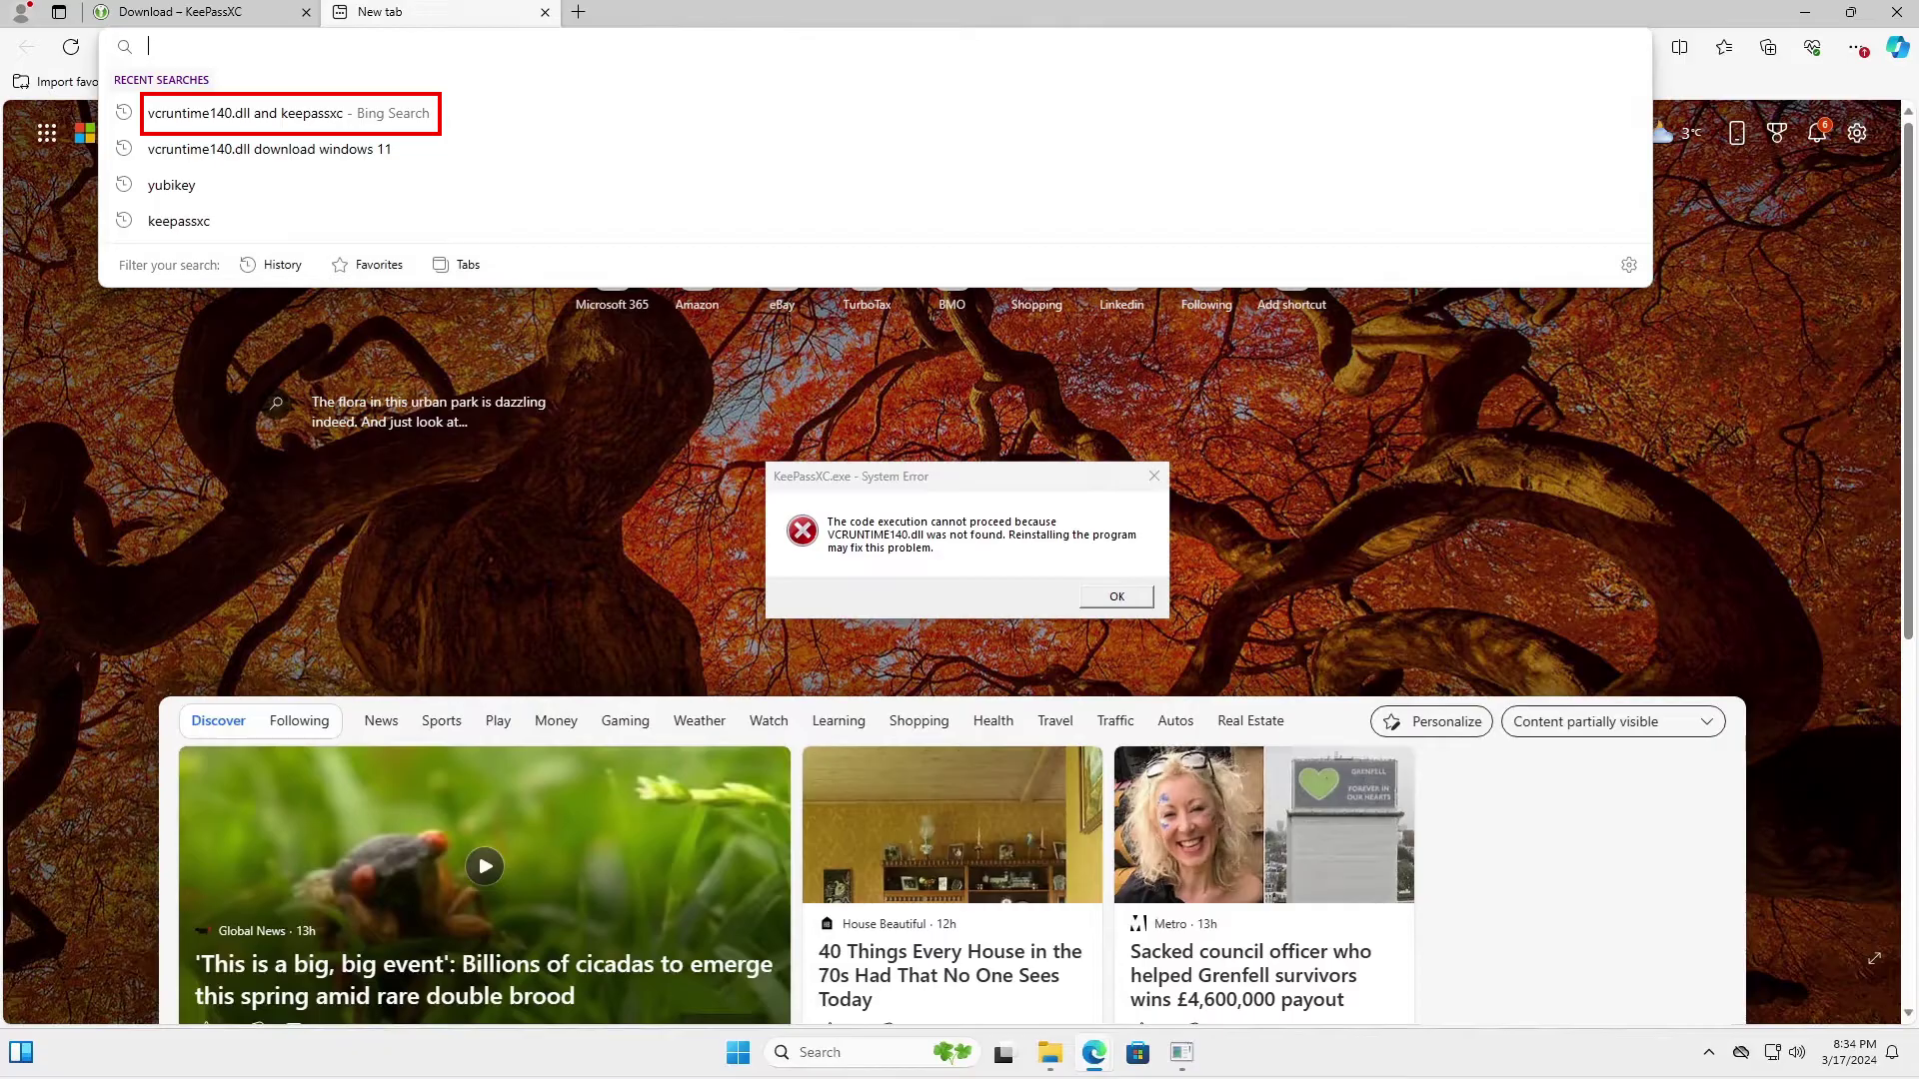
{"action": "key", "text": "Down"}
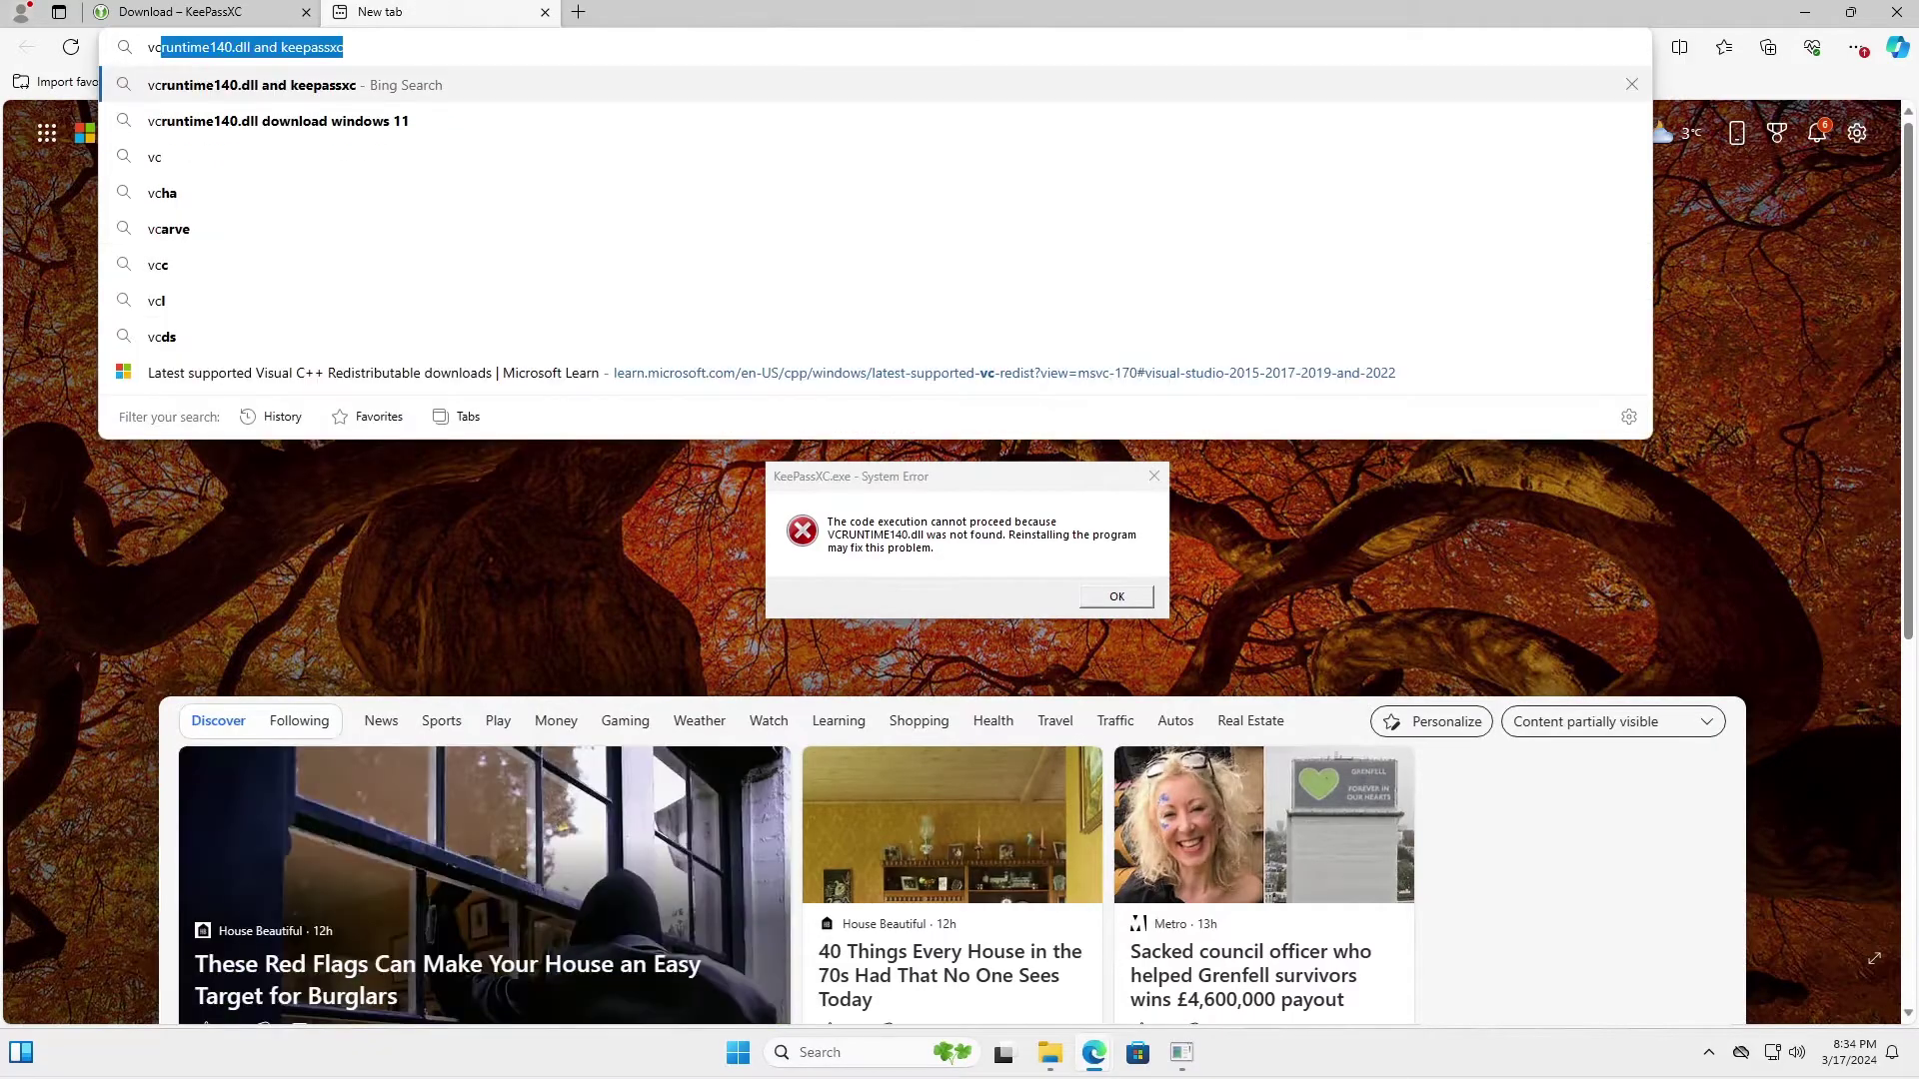
{"action": "key", "text": "Return"}
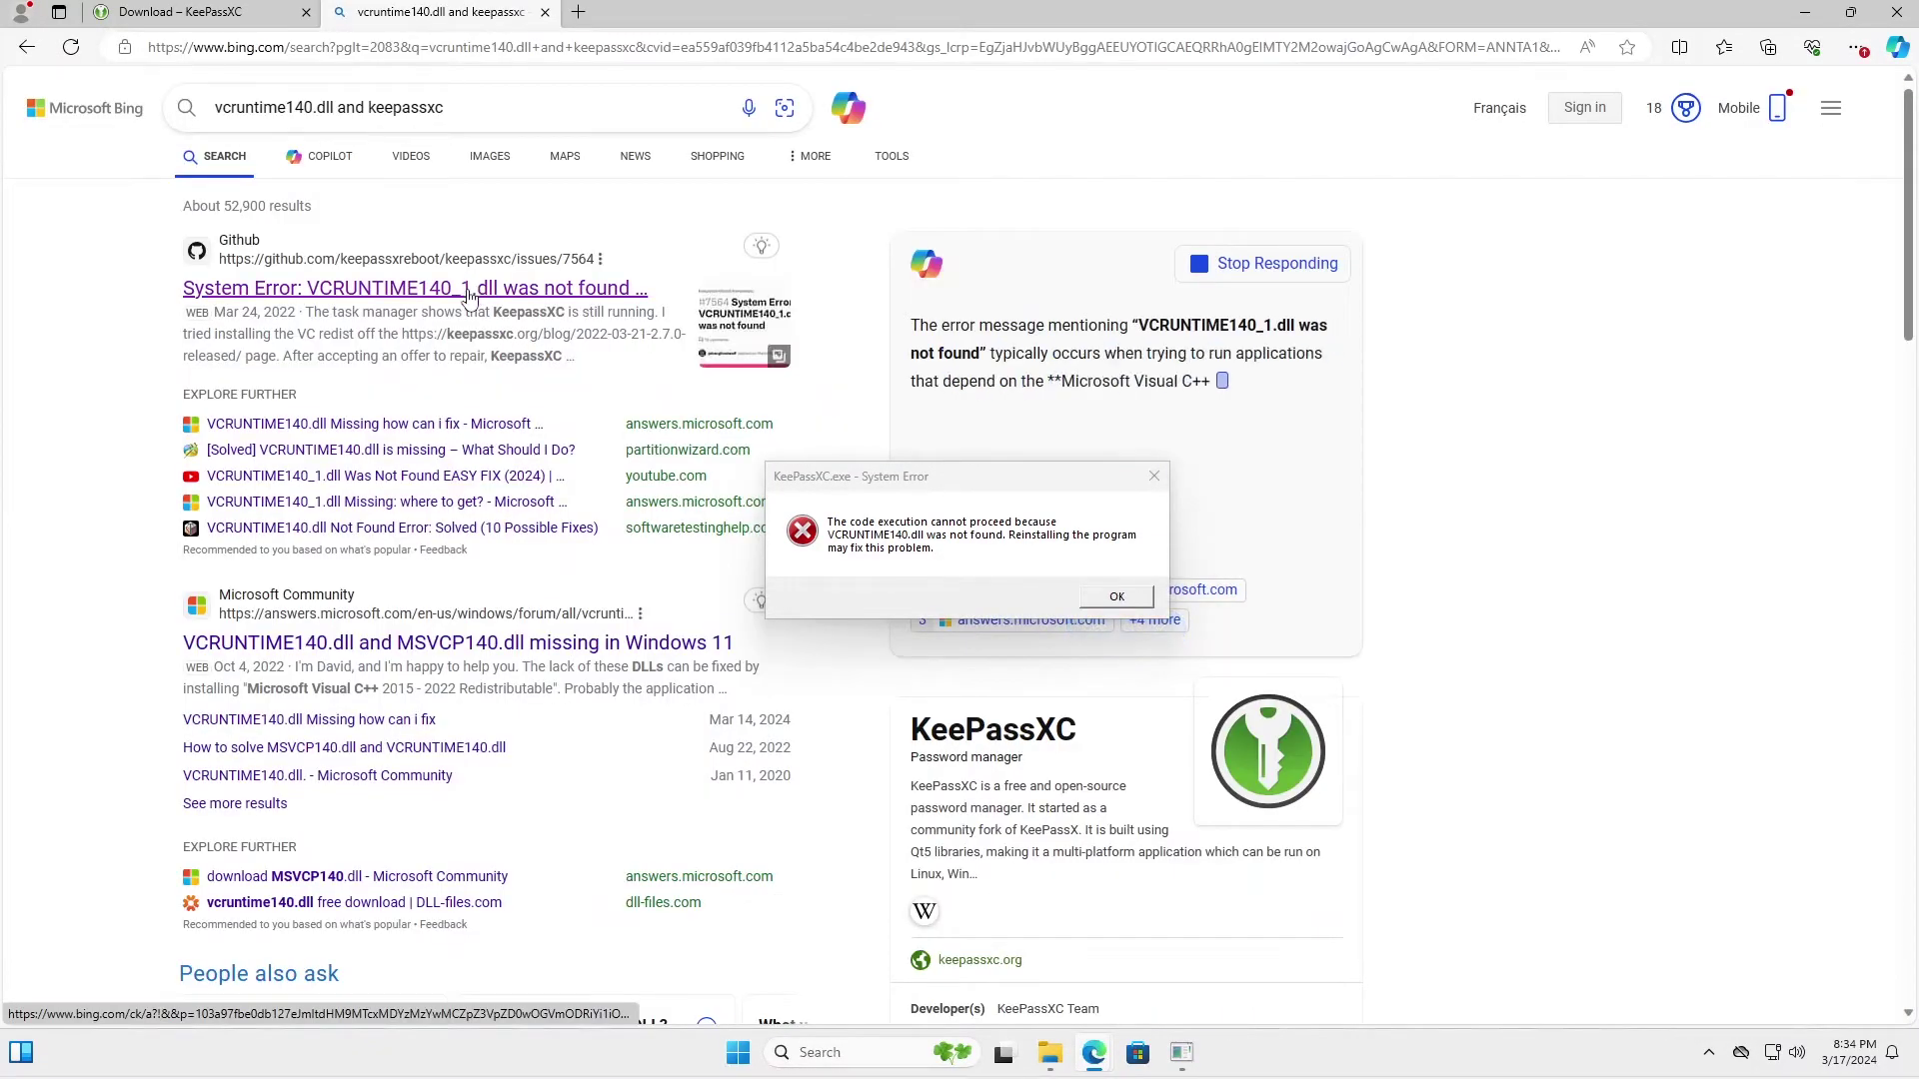
{"action": "left_click", "coordinate": [469, 291]}
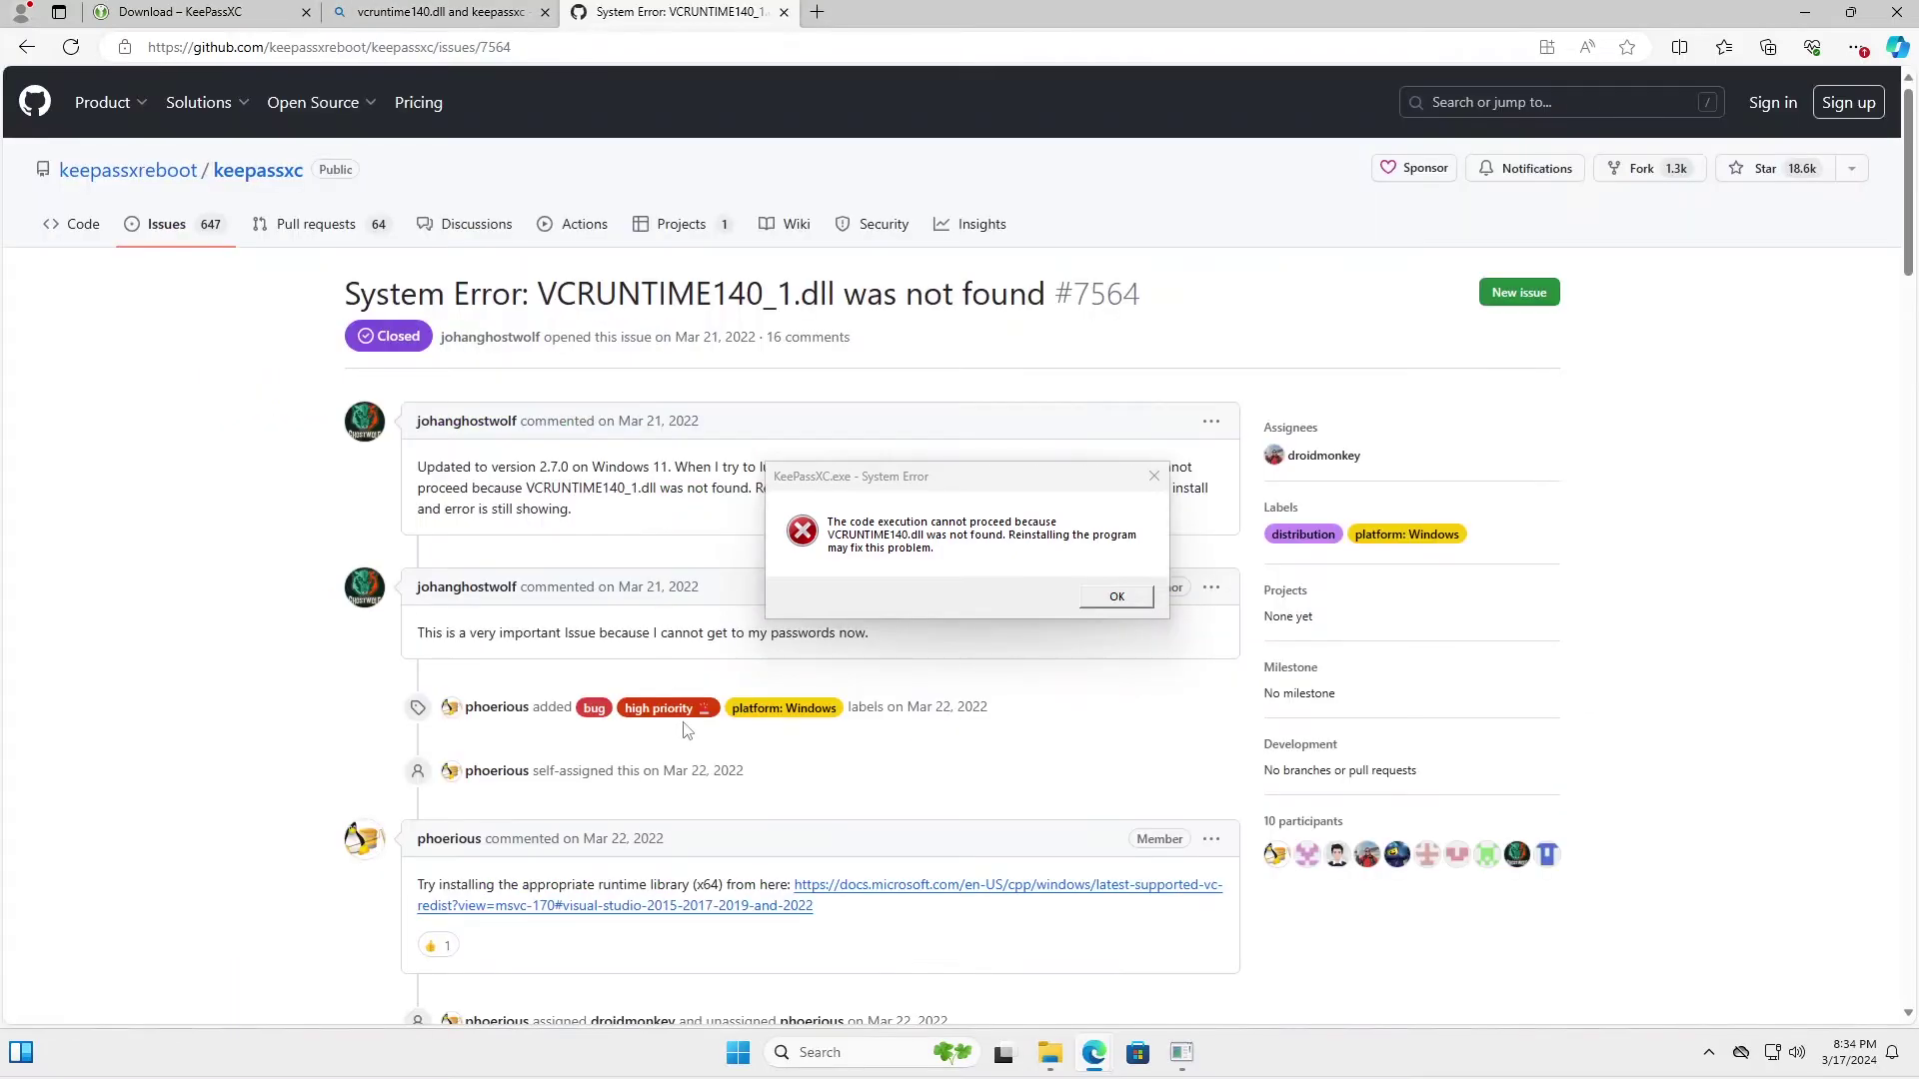
{"action": "left_click", "coordinate": [858, 895]}
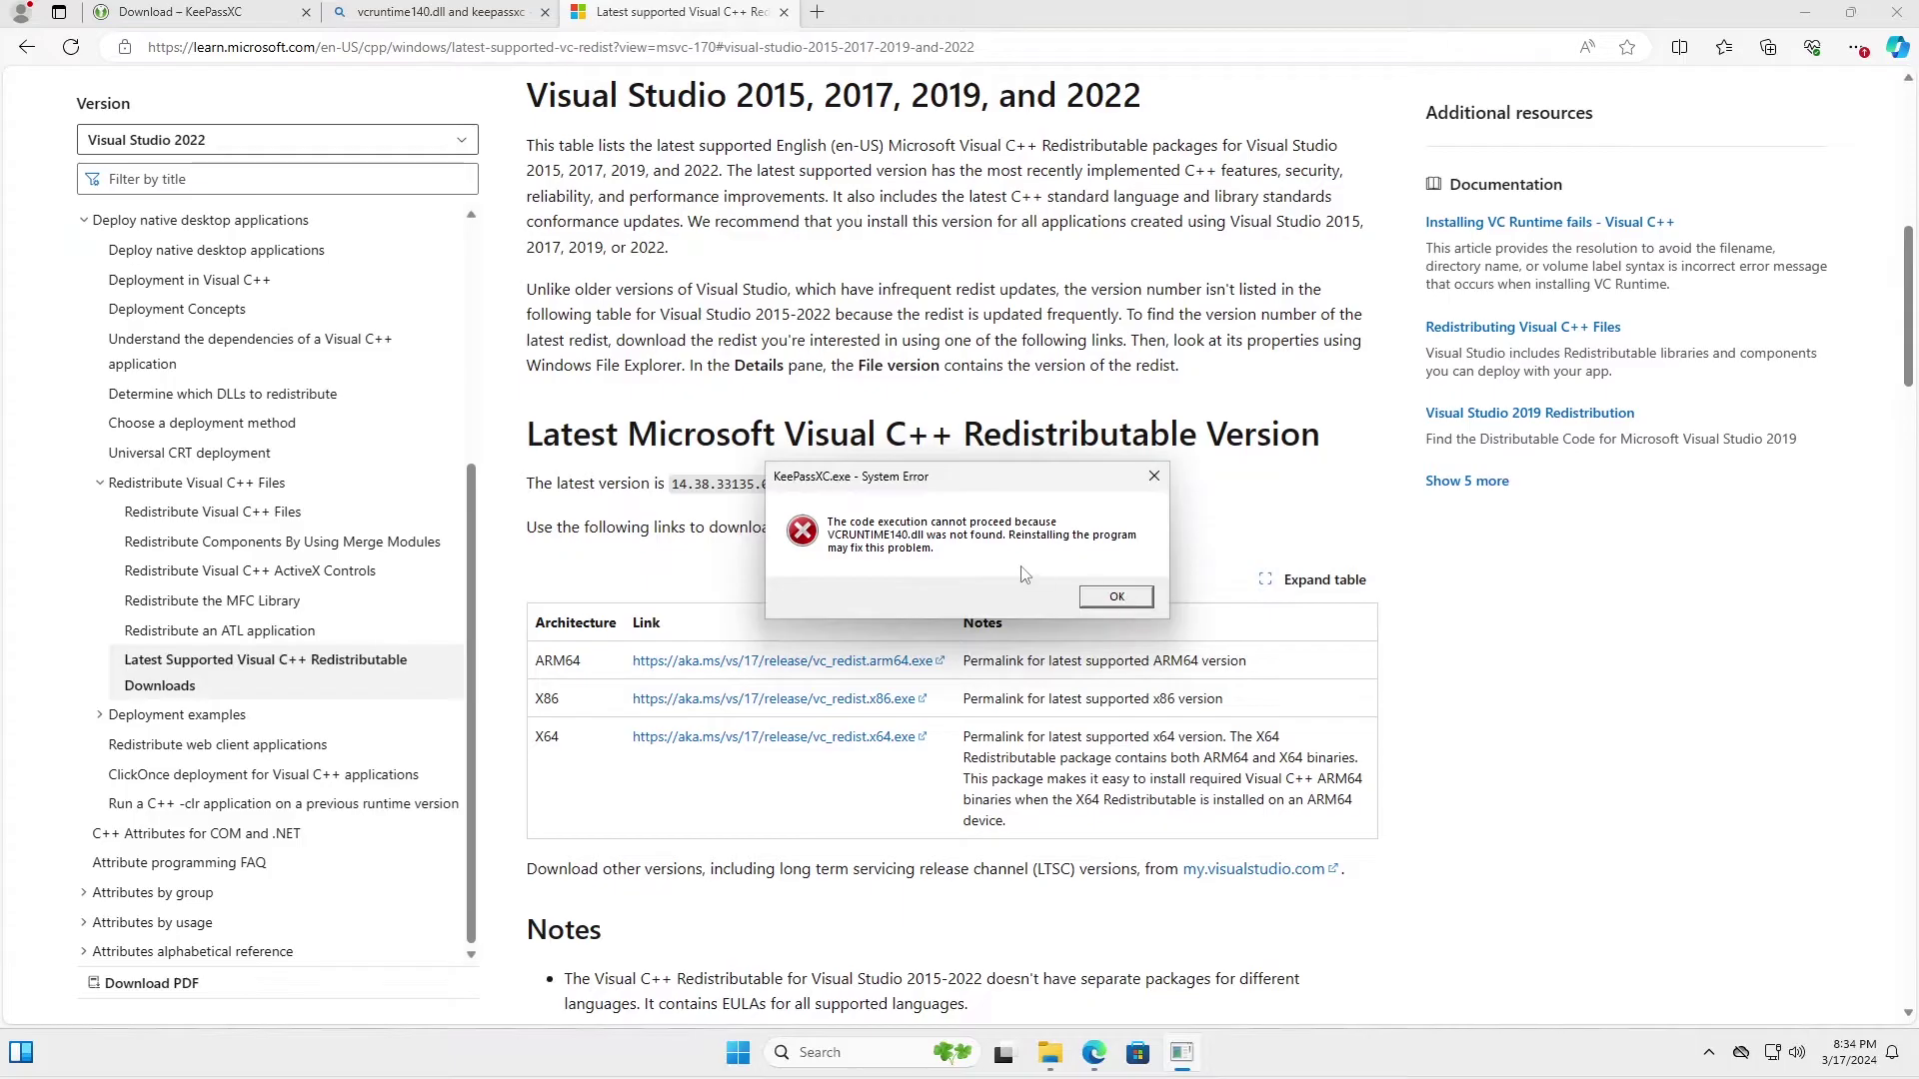
- Dismiss the DLL error and install the Visual C++ 2015-2022 Redistributable (x64) from Downloads
{"action": "left_click", "coordinate": [1116, 598]}
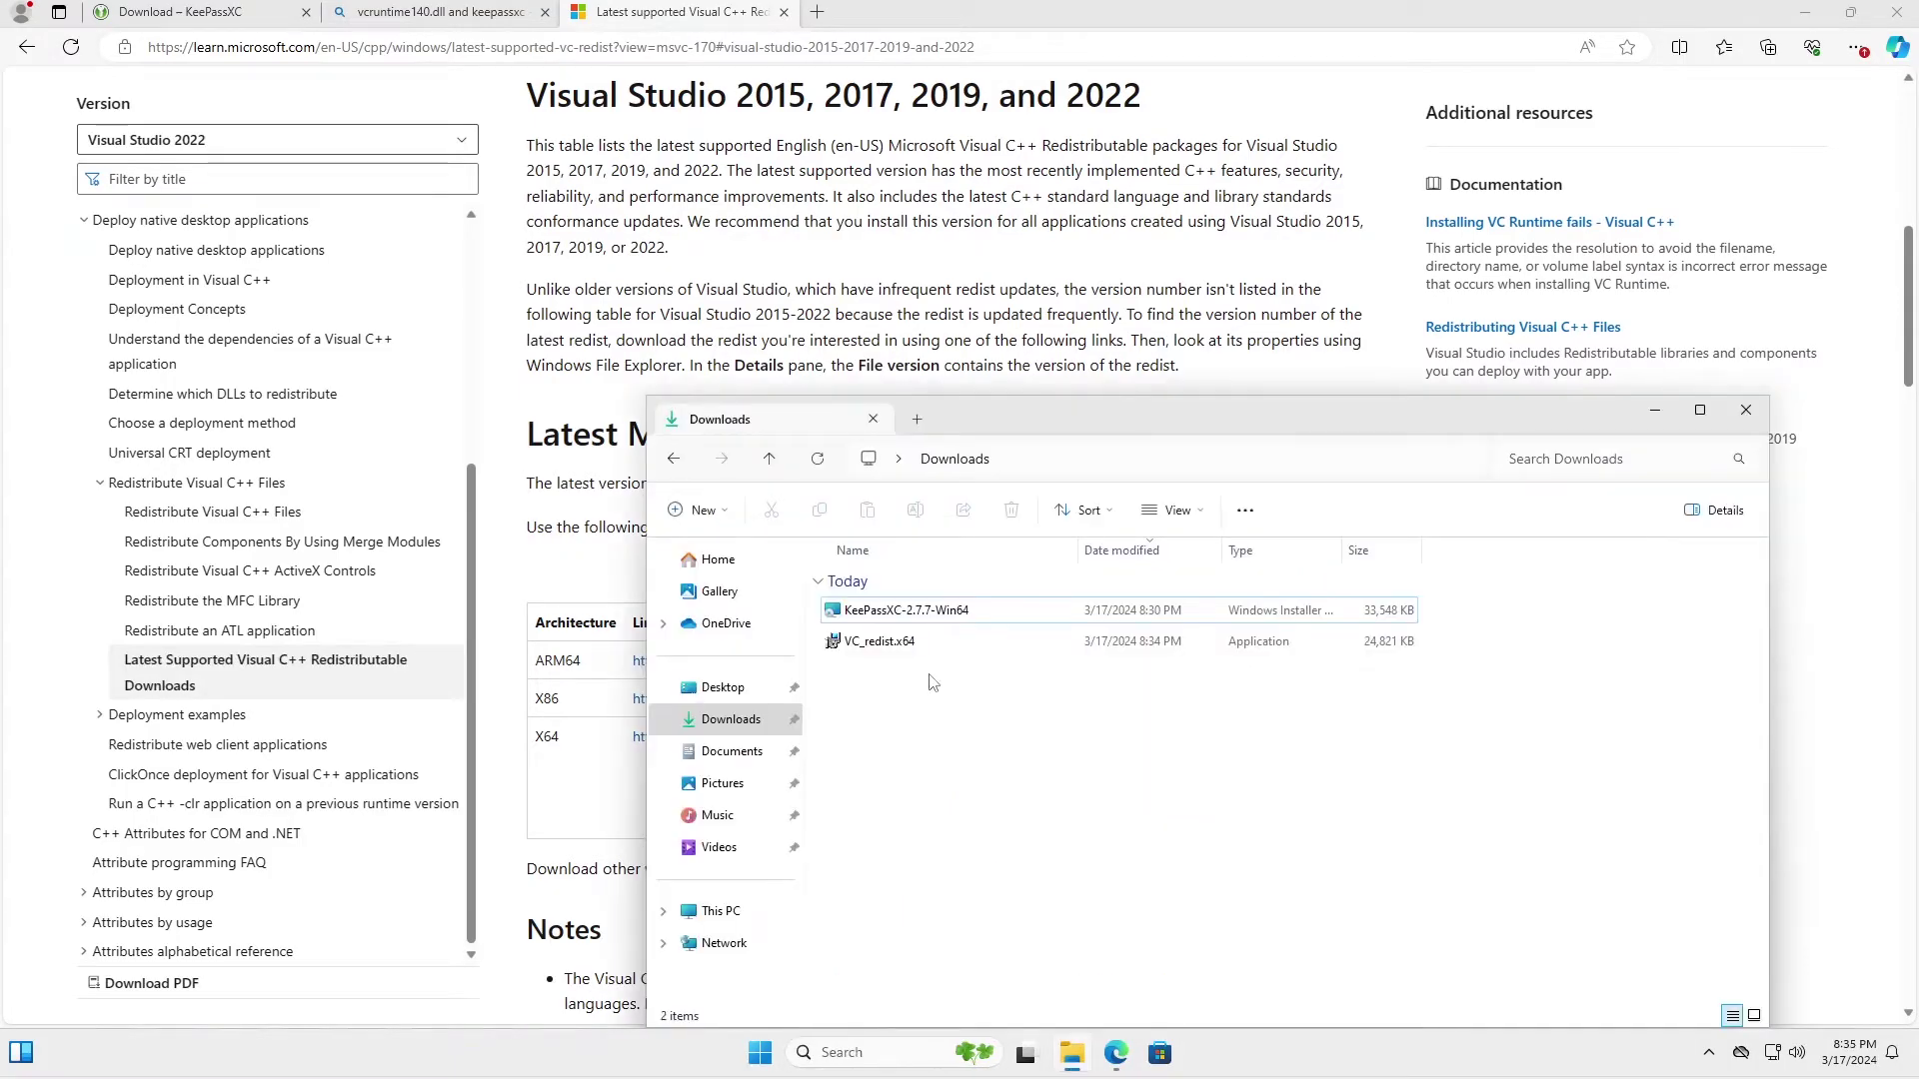
{"action": "mouse_move", "coordinate": [875, 654]}
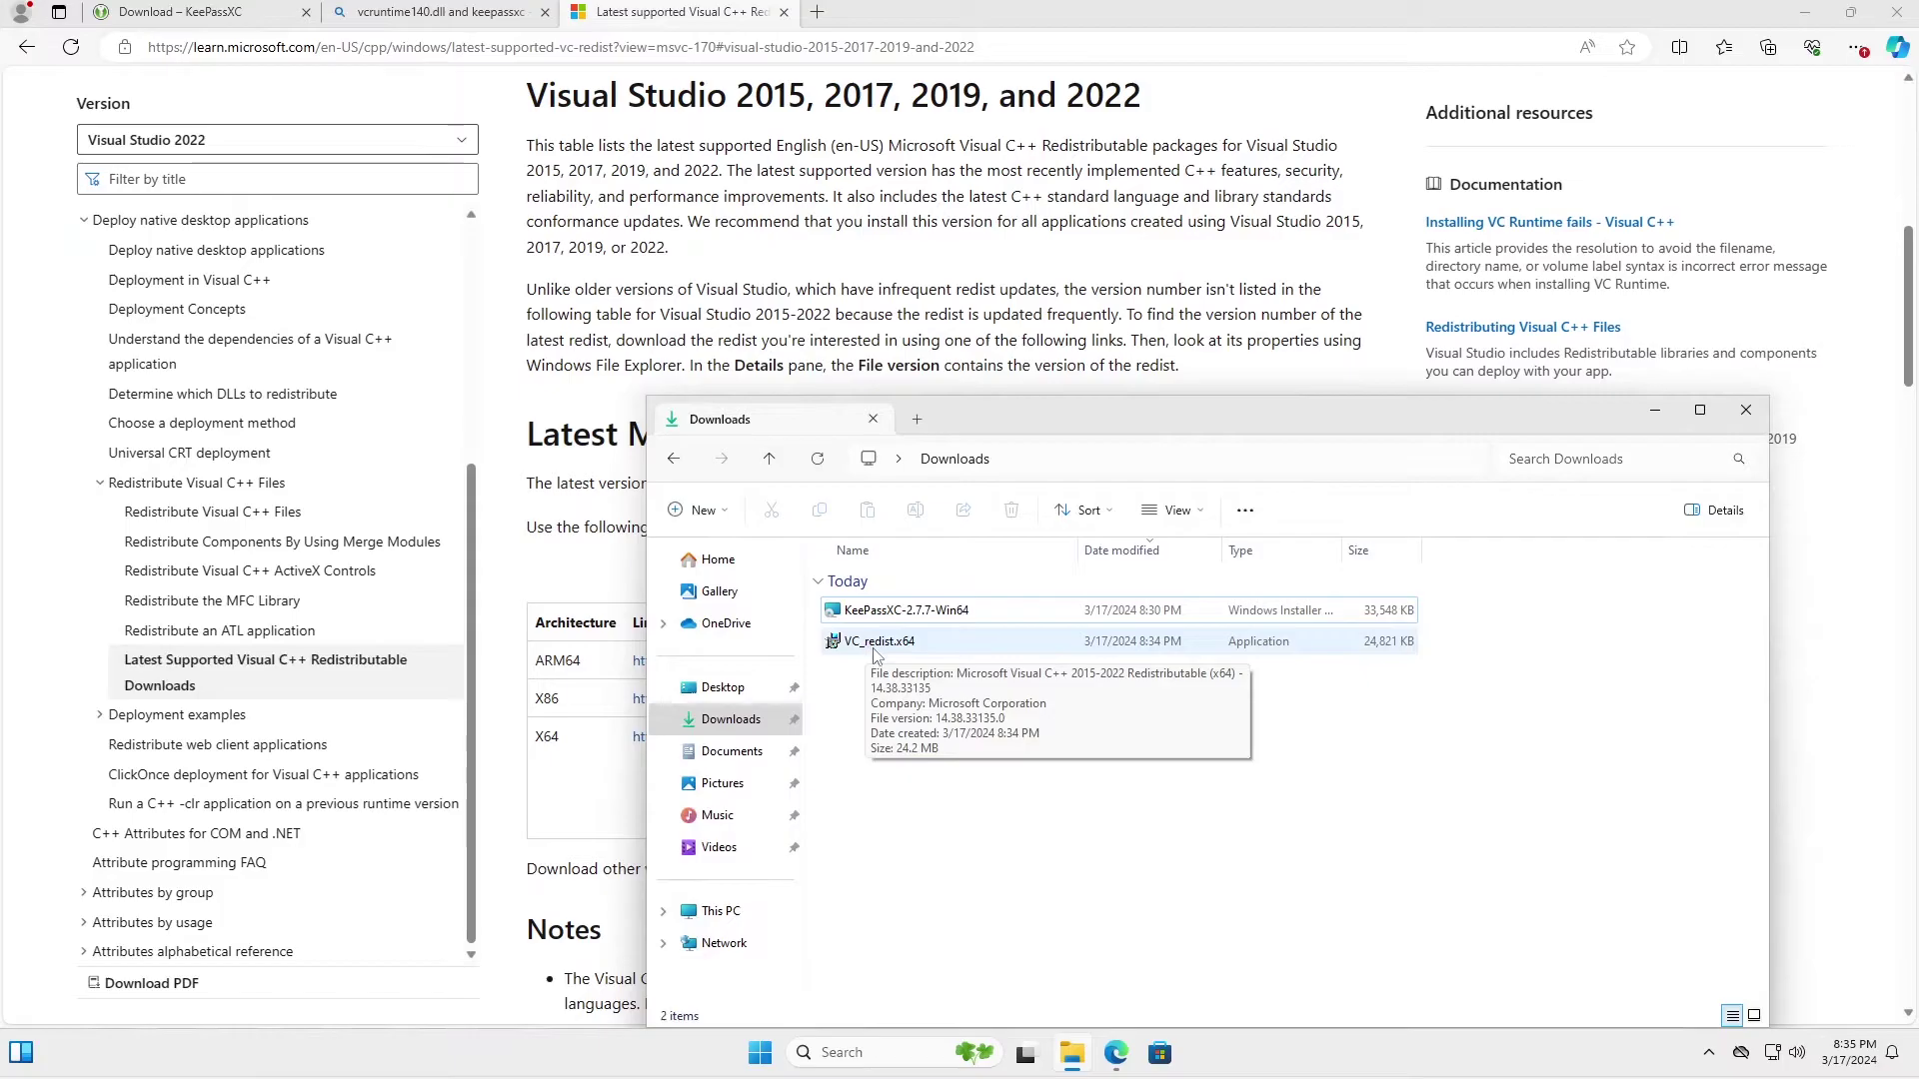
{"action": "double_click", "coordinate": [875, 652]}
{"action": "left_click", "coordinate": [736, 604]}
{"action": "left_click", "coordinate": [1071, 641]}
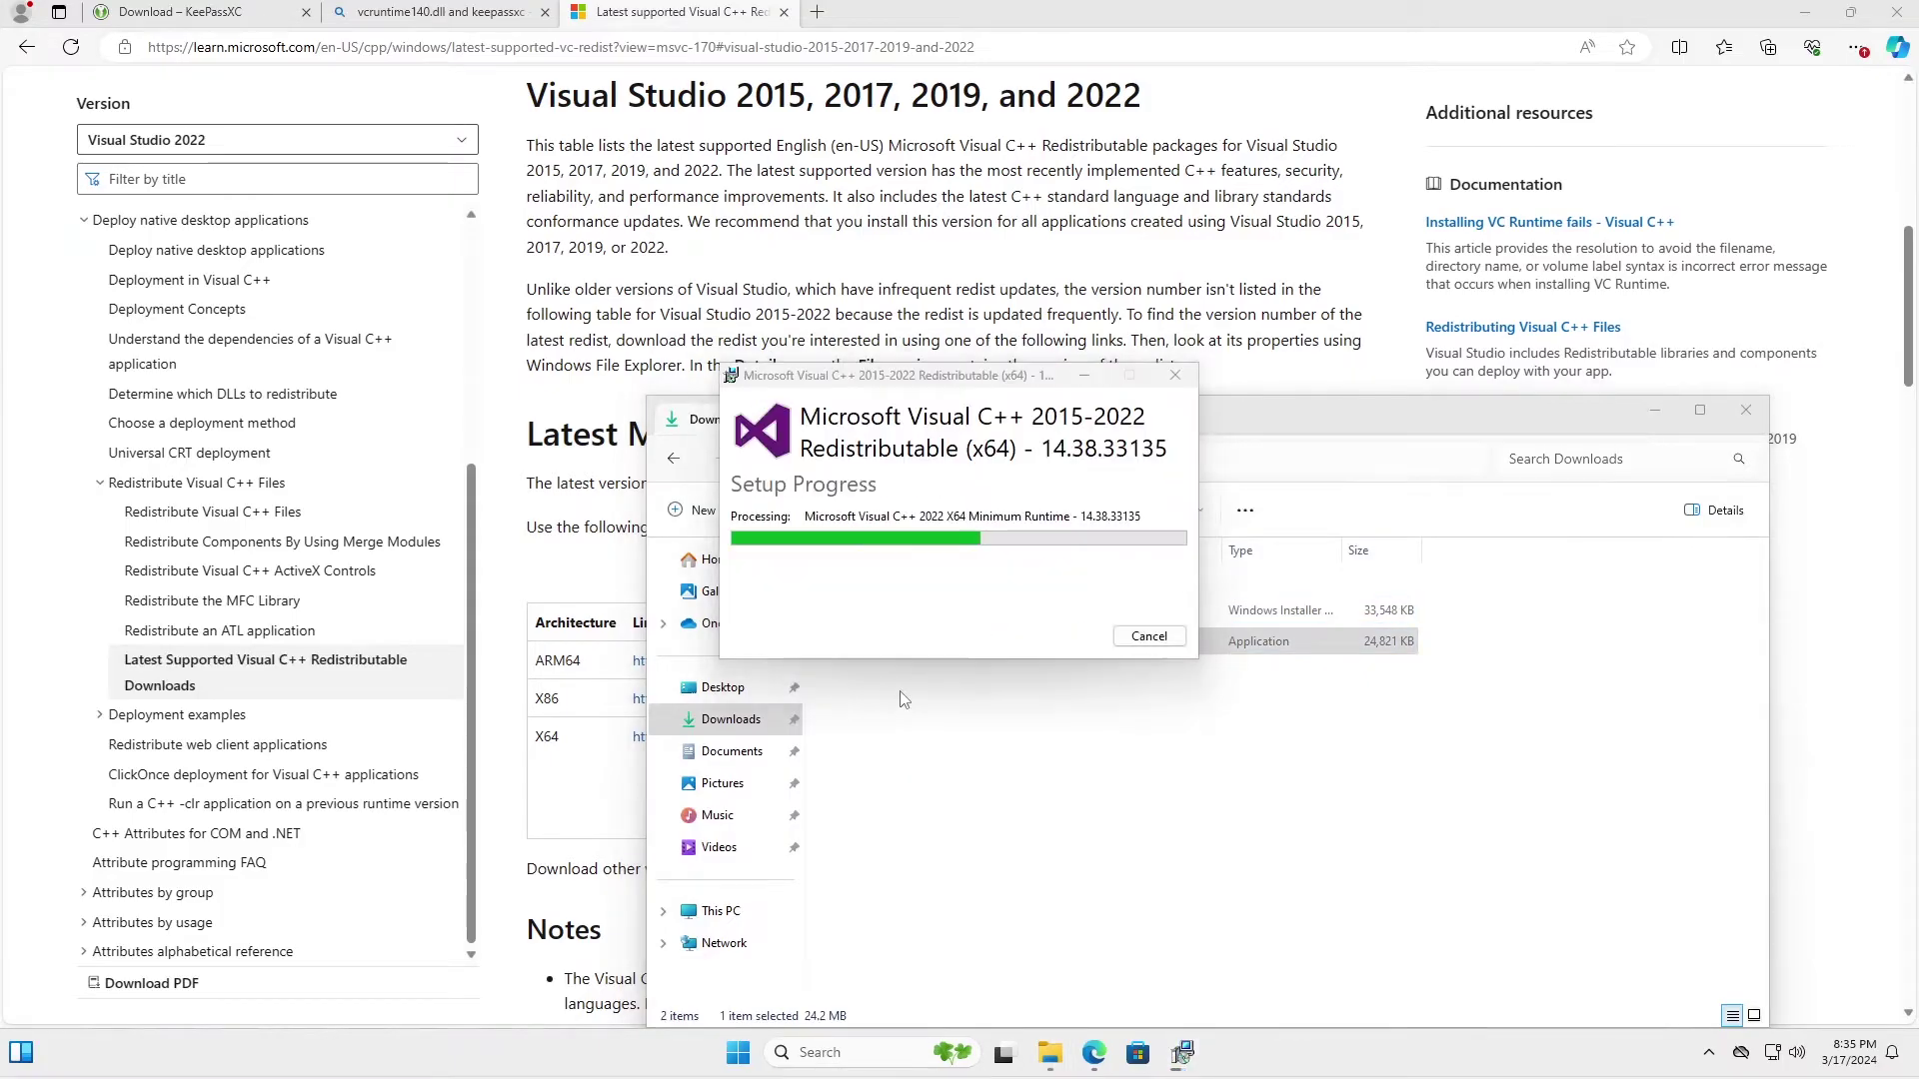
{"action": "left_click", "coordinate": [1147, 635]}
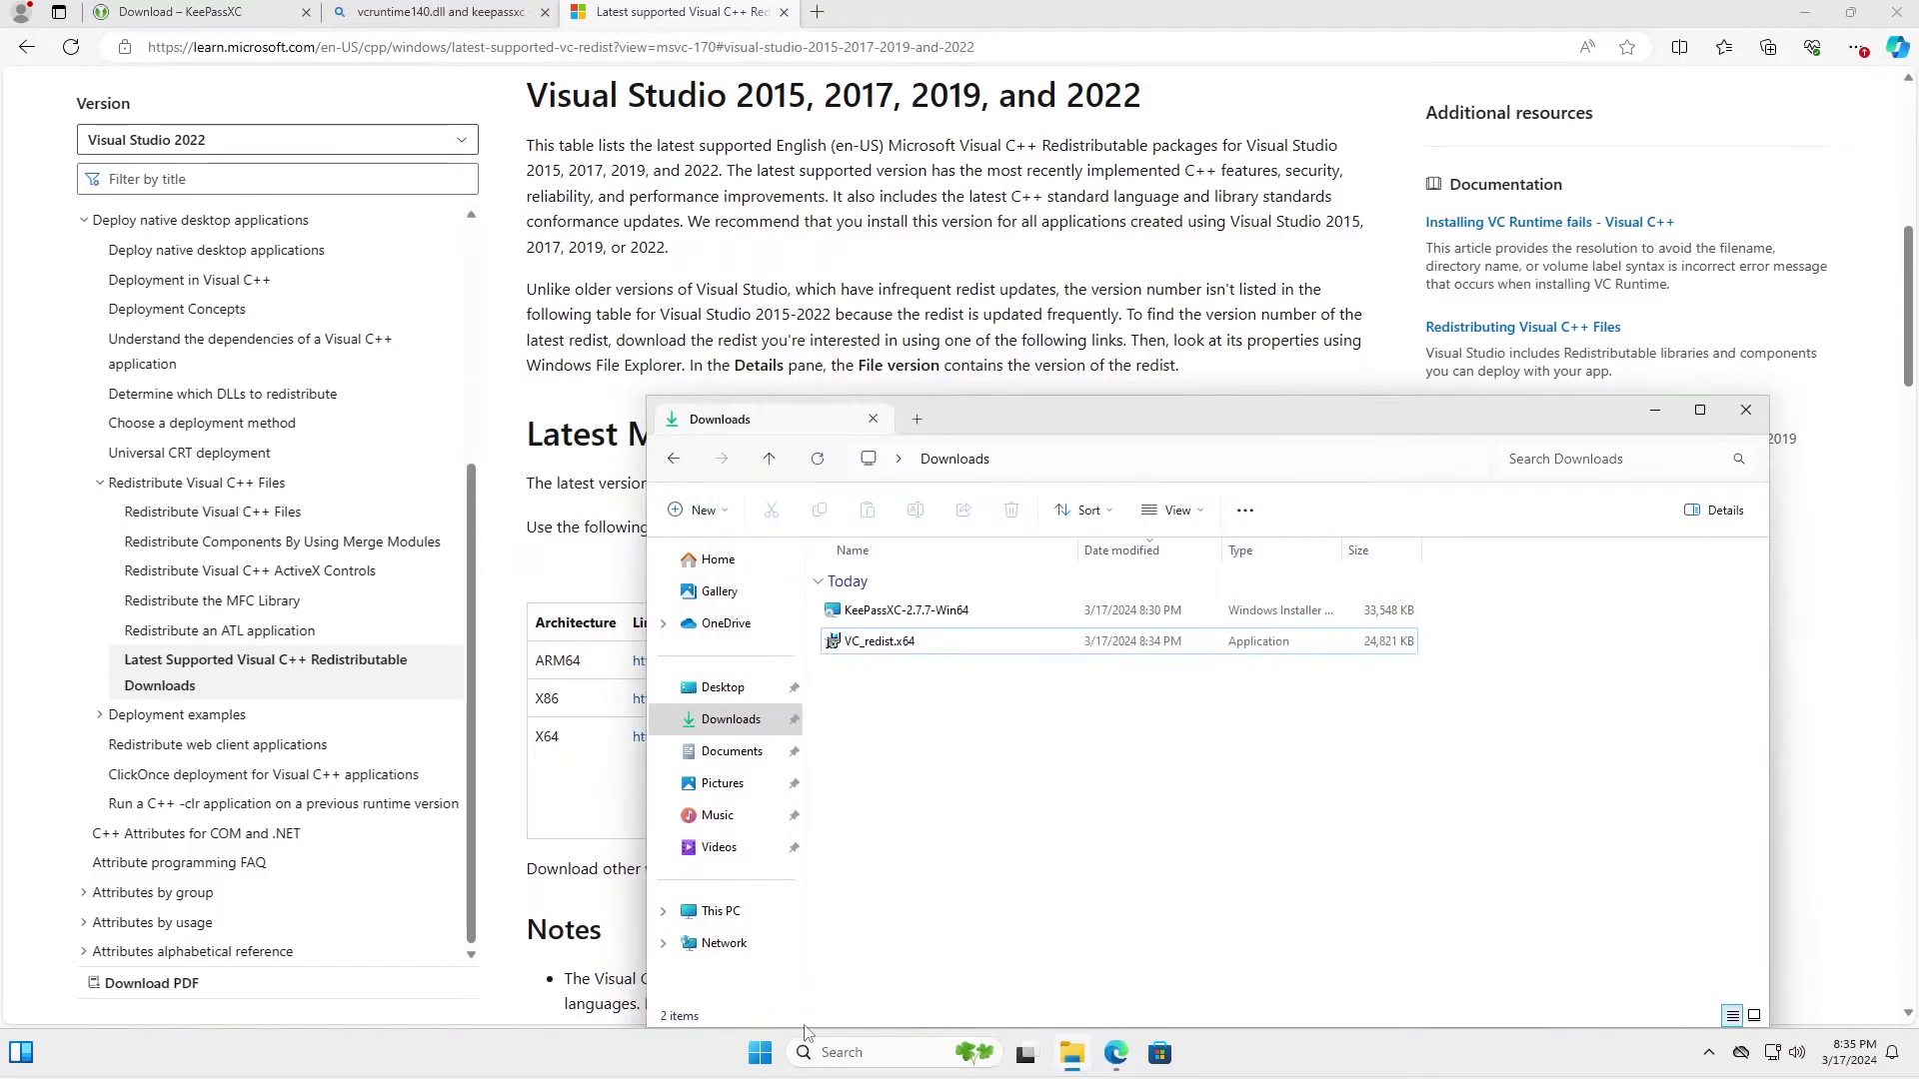
- Launch KeePassXC from Start and allow update checks on startup
{"action": "left_click", "coordinate": [759, 1052]}
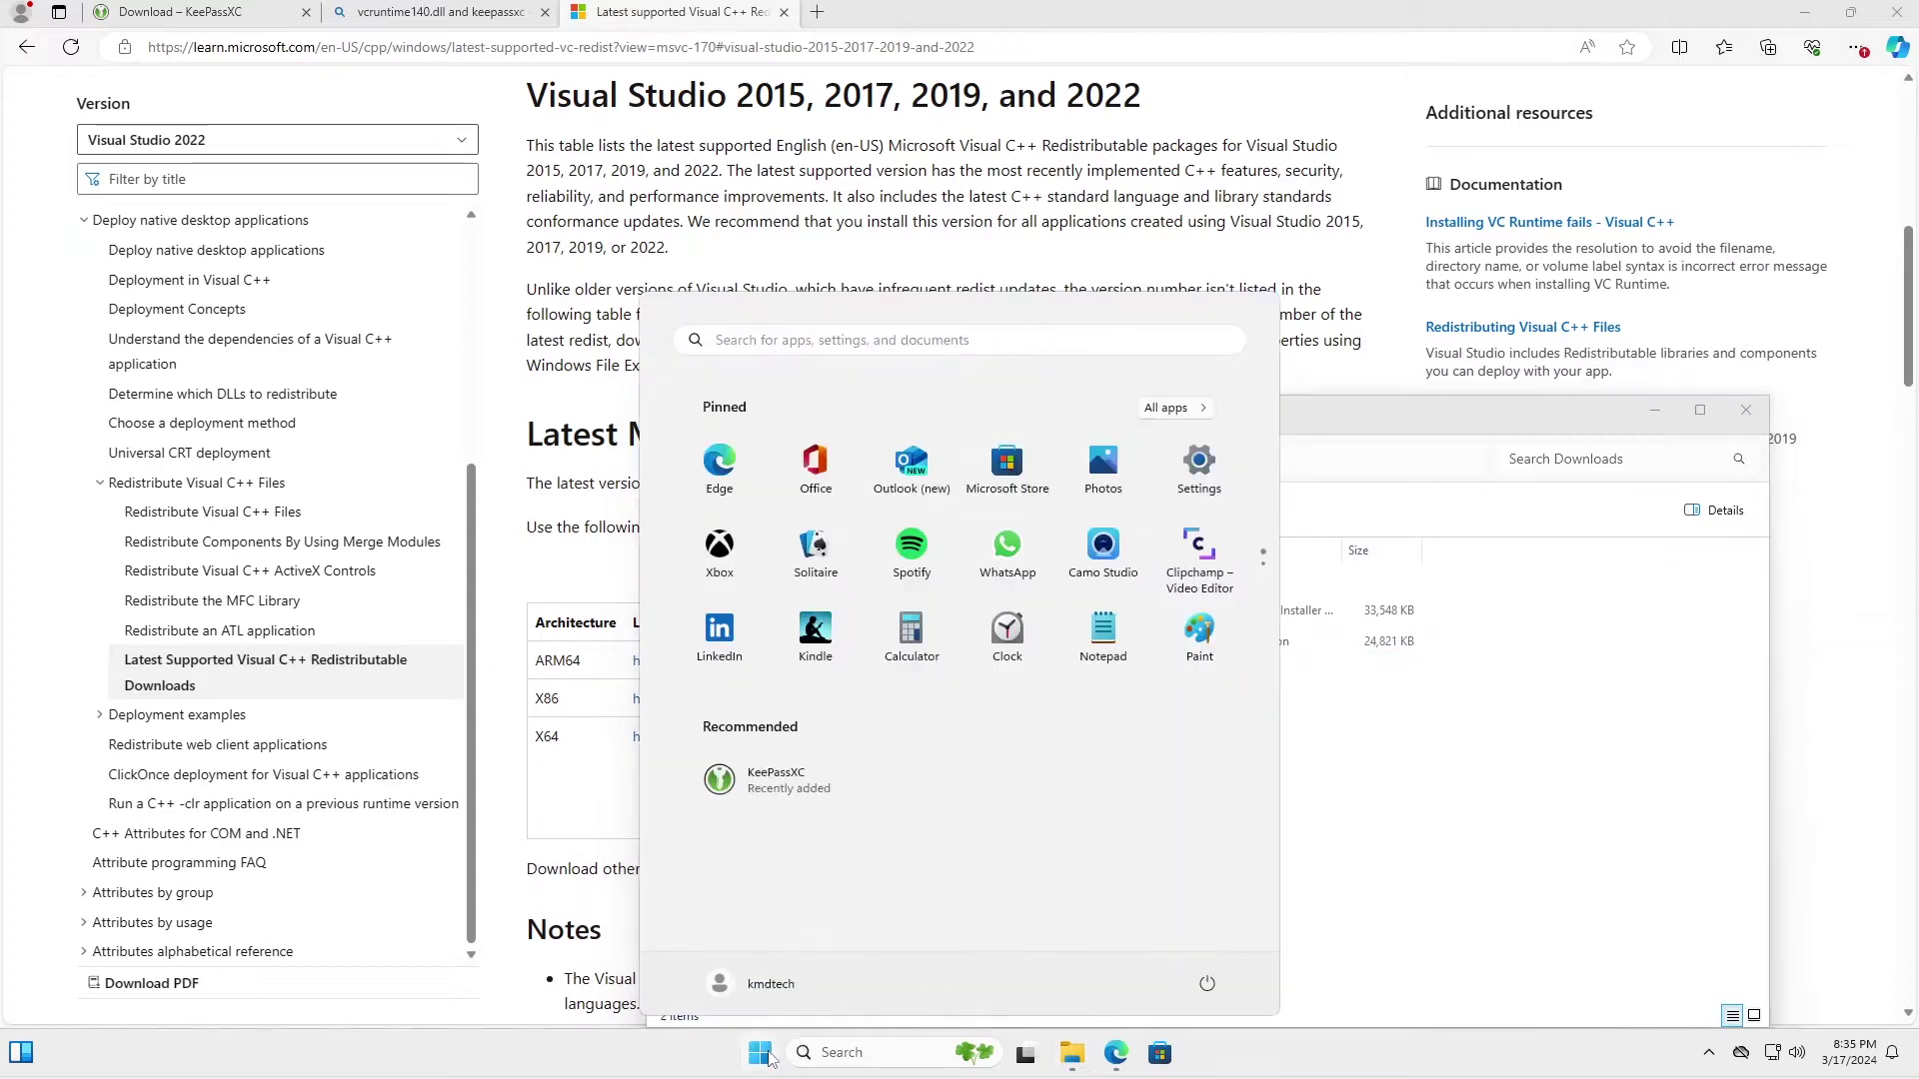
{"action": "left_click", "coordinate": [776, 784]}
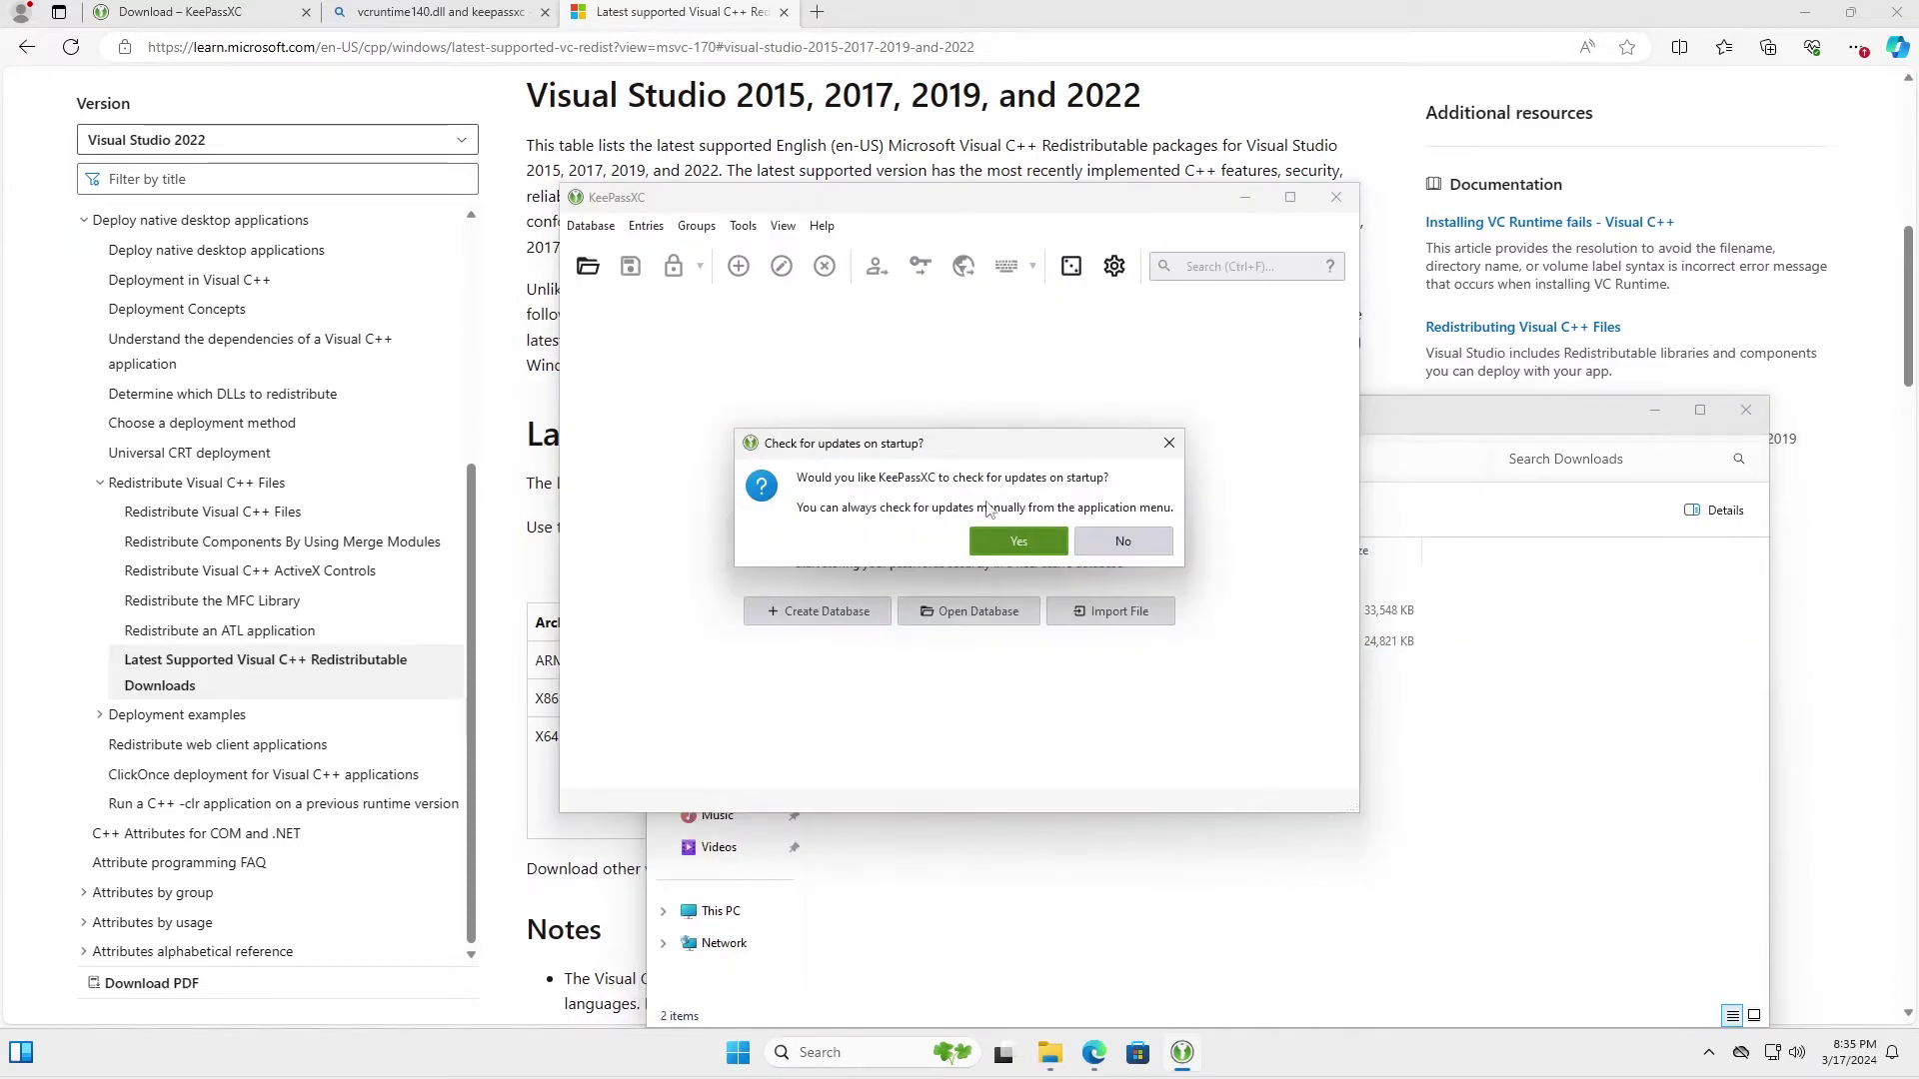
{"action": "left_click", "coordinate": [1004, 545]}
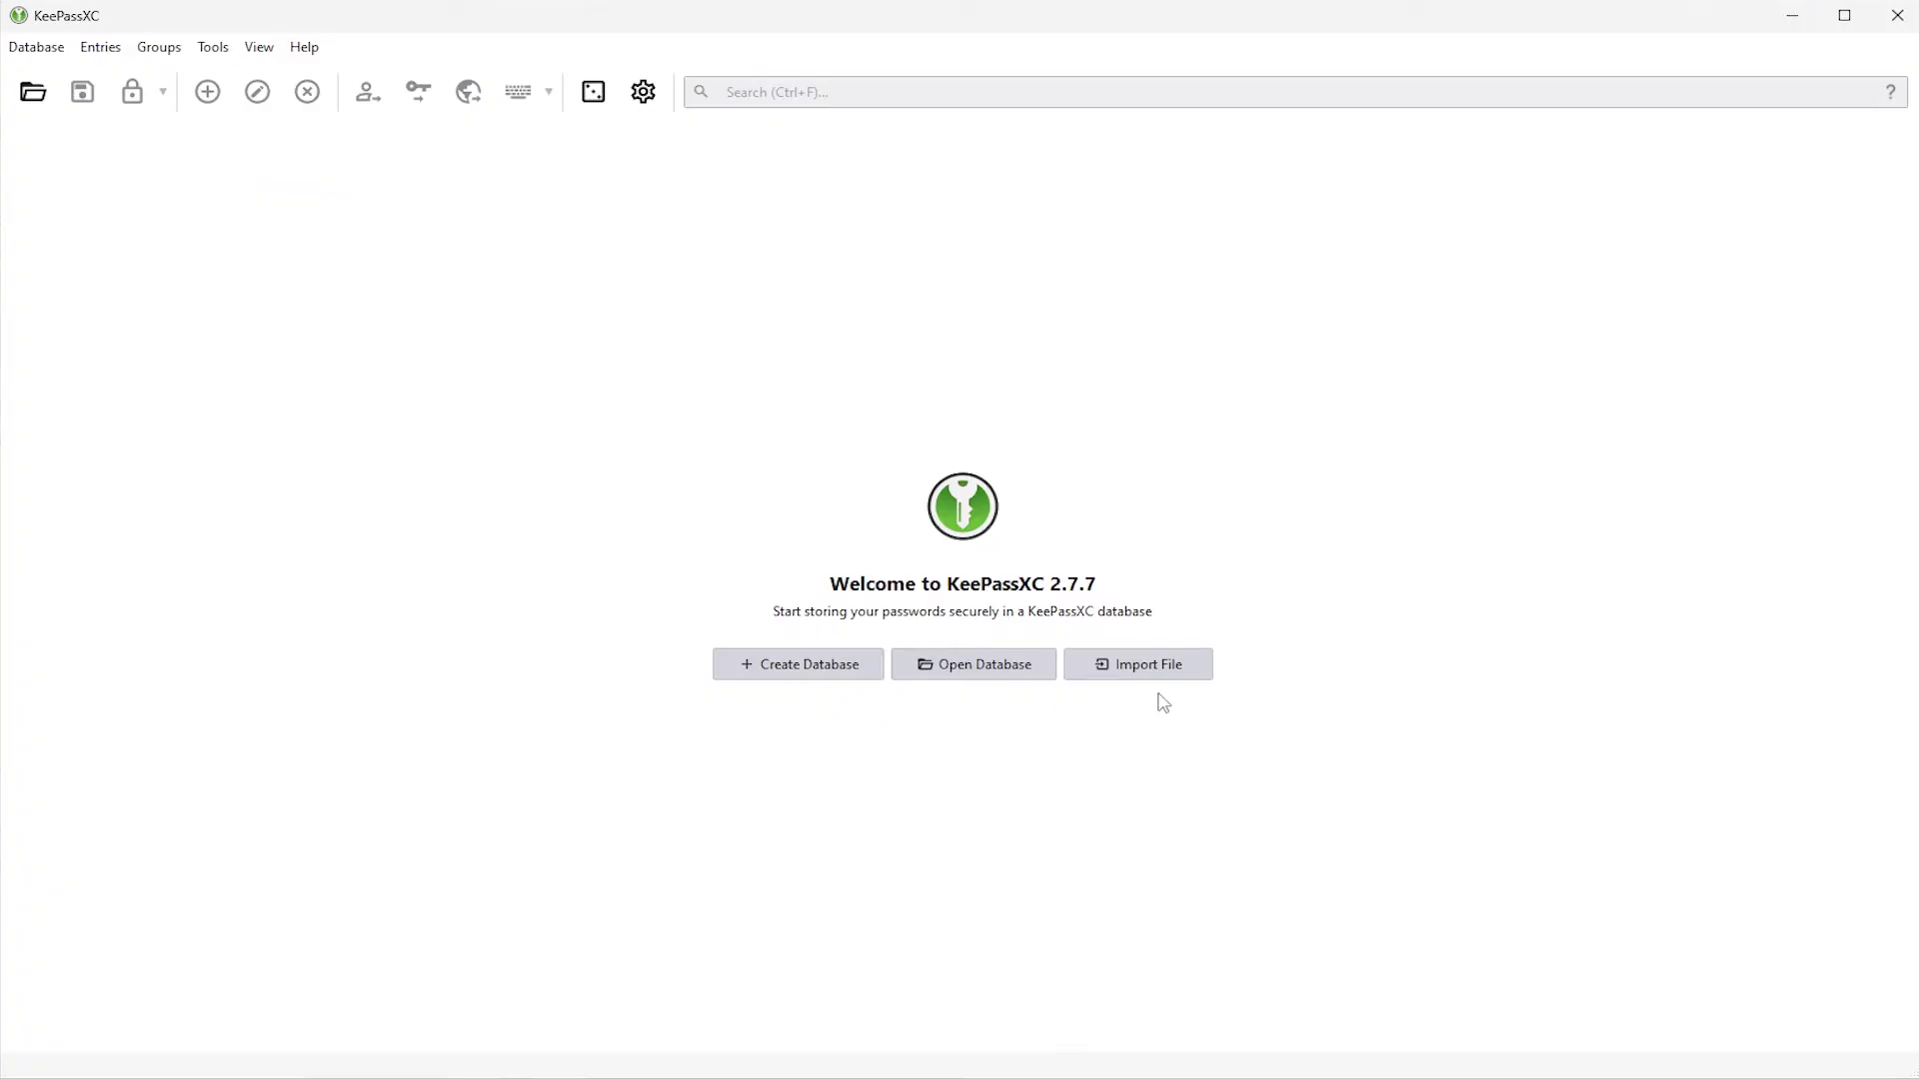
- Create a new database named MyDatabase with description 'Database Demo' and show its advanced encryption settings
{"action": "left_click", "coordinate": [786, 666]}
{"action": "type", "text": "MyDatabase"}
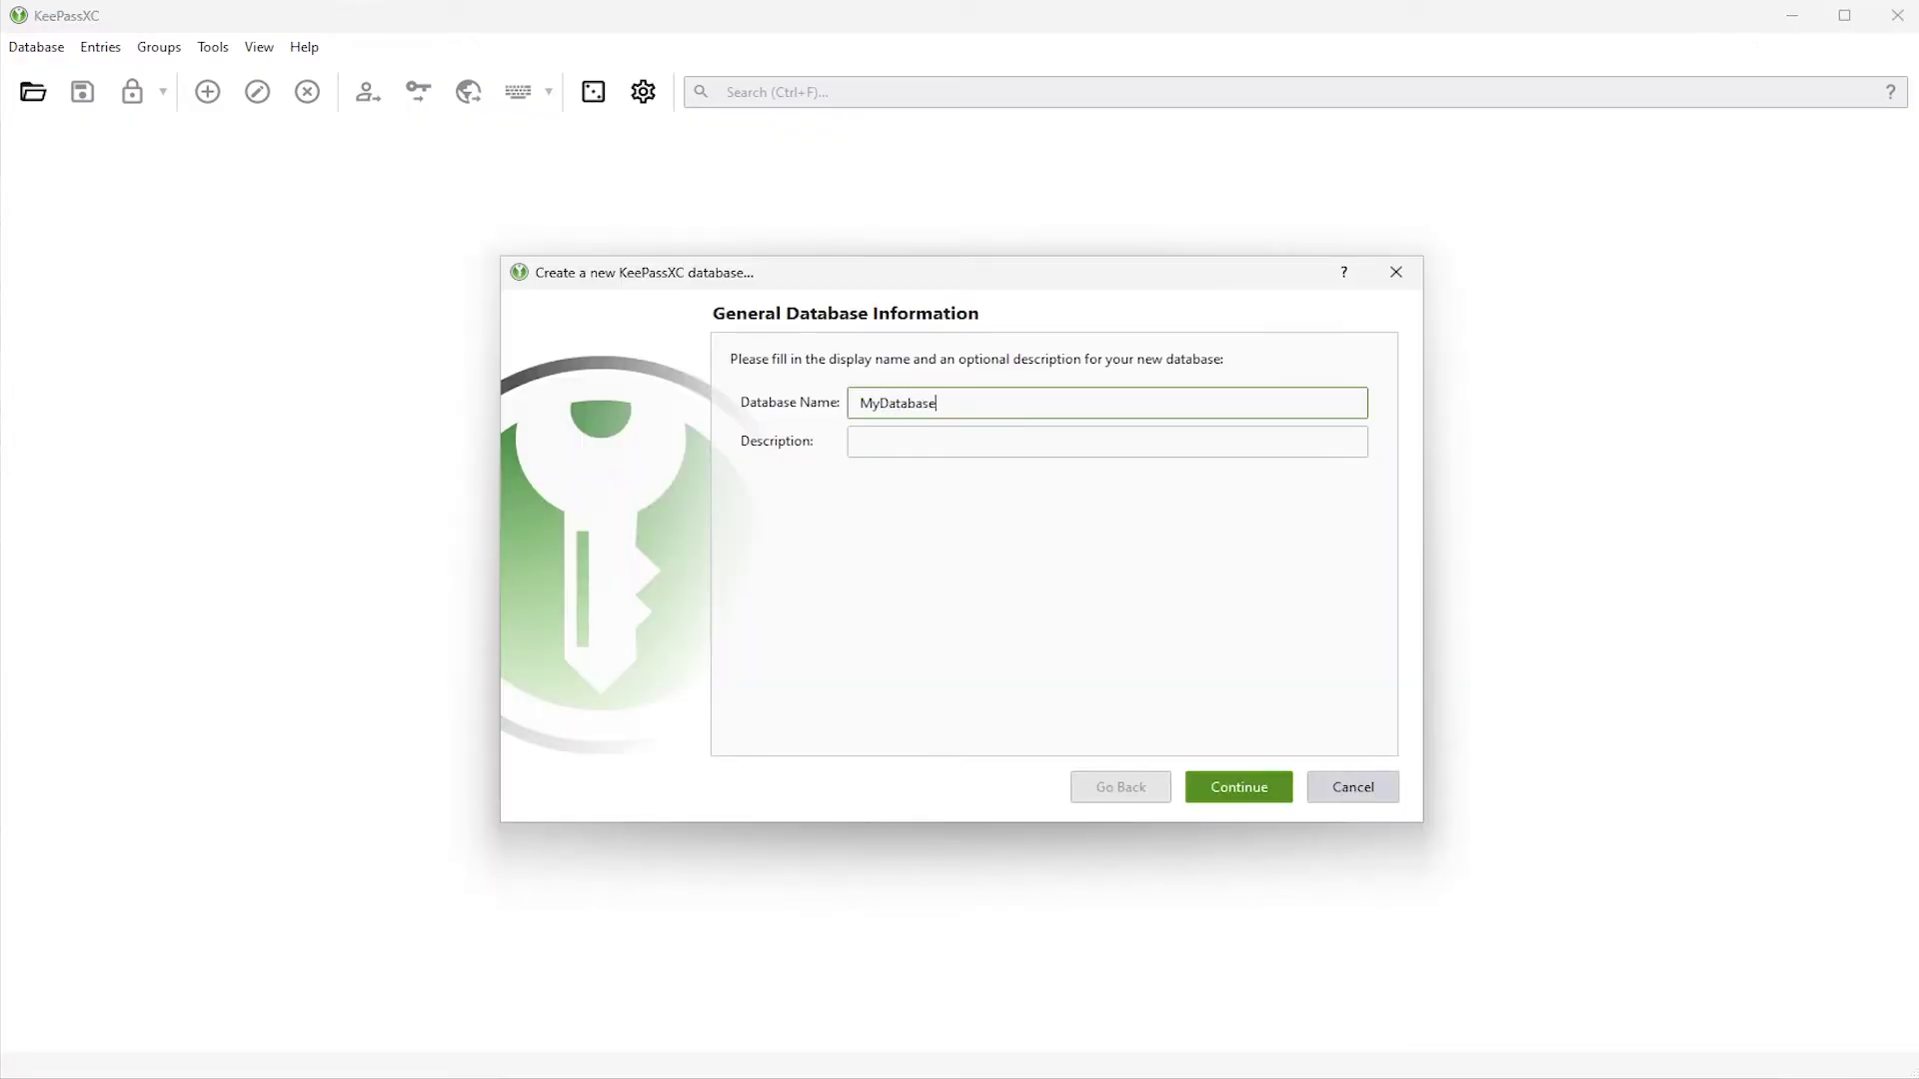
{"action": "key", "text": "Tab"}
{"action": "type", "text": "Database Demo"}
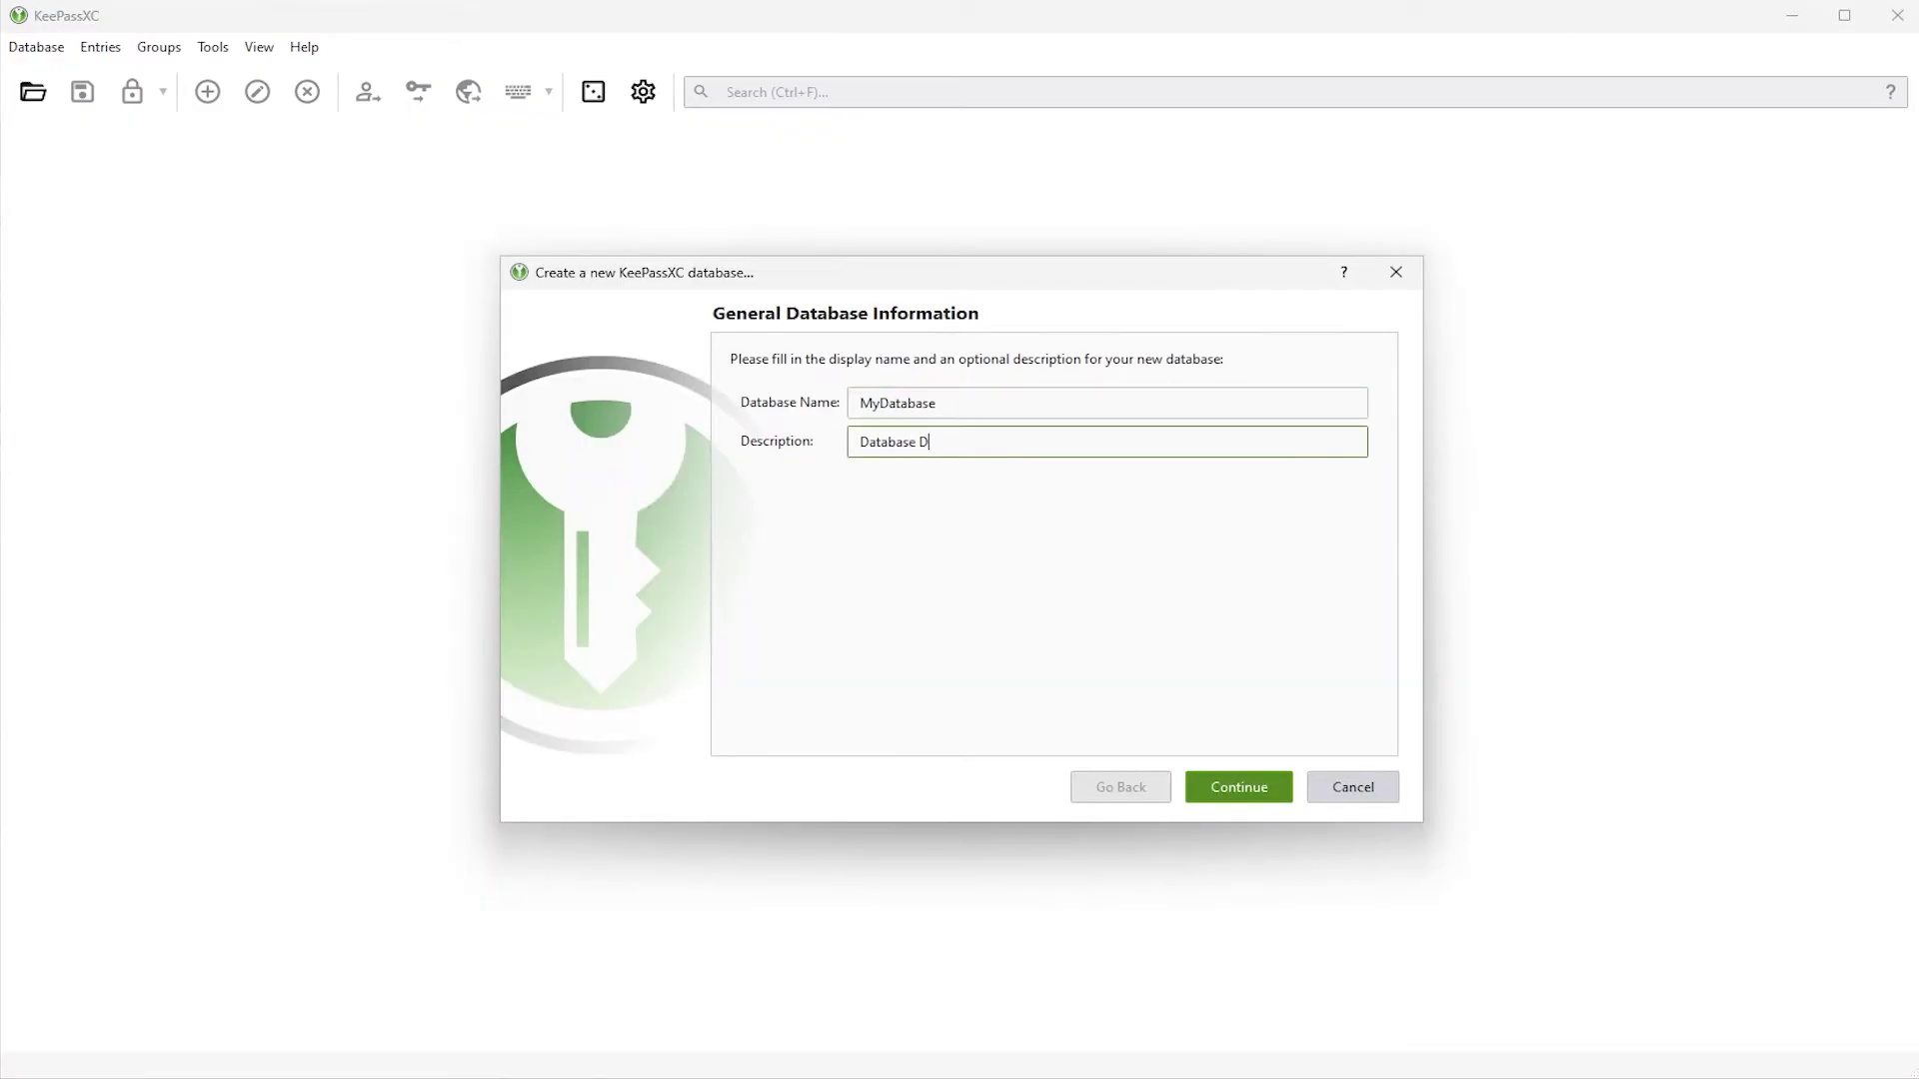
{"action": "left_click", "coordinate": [1241, 790]}
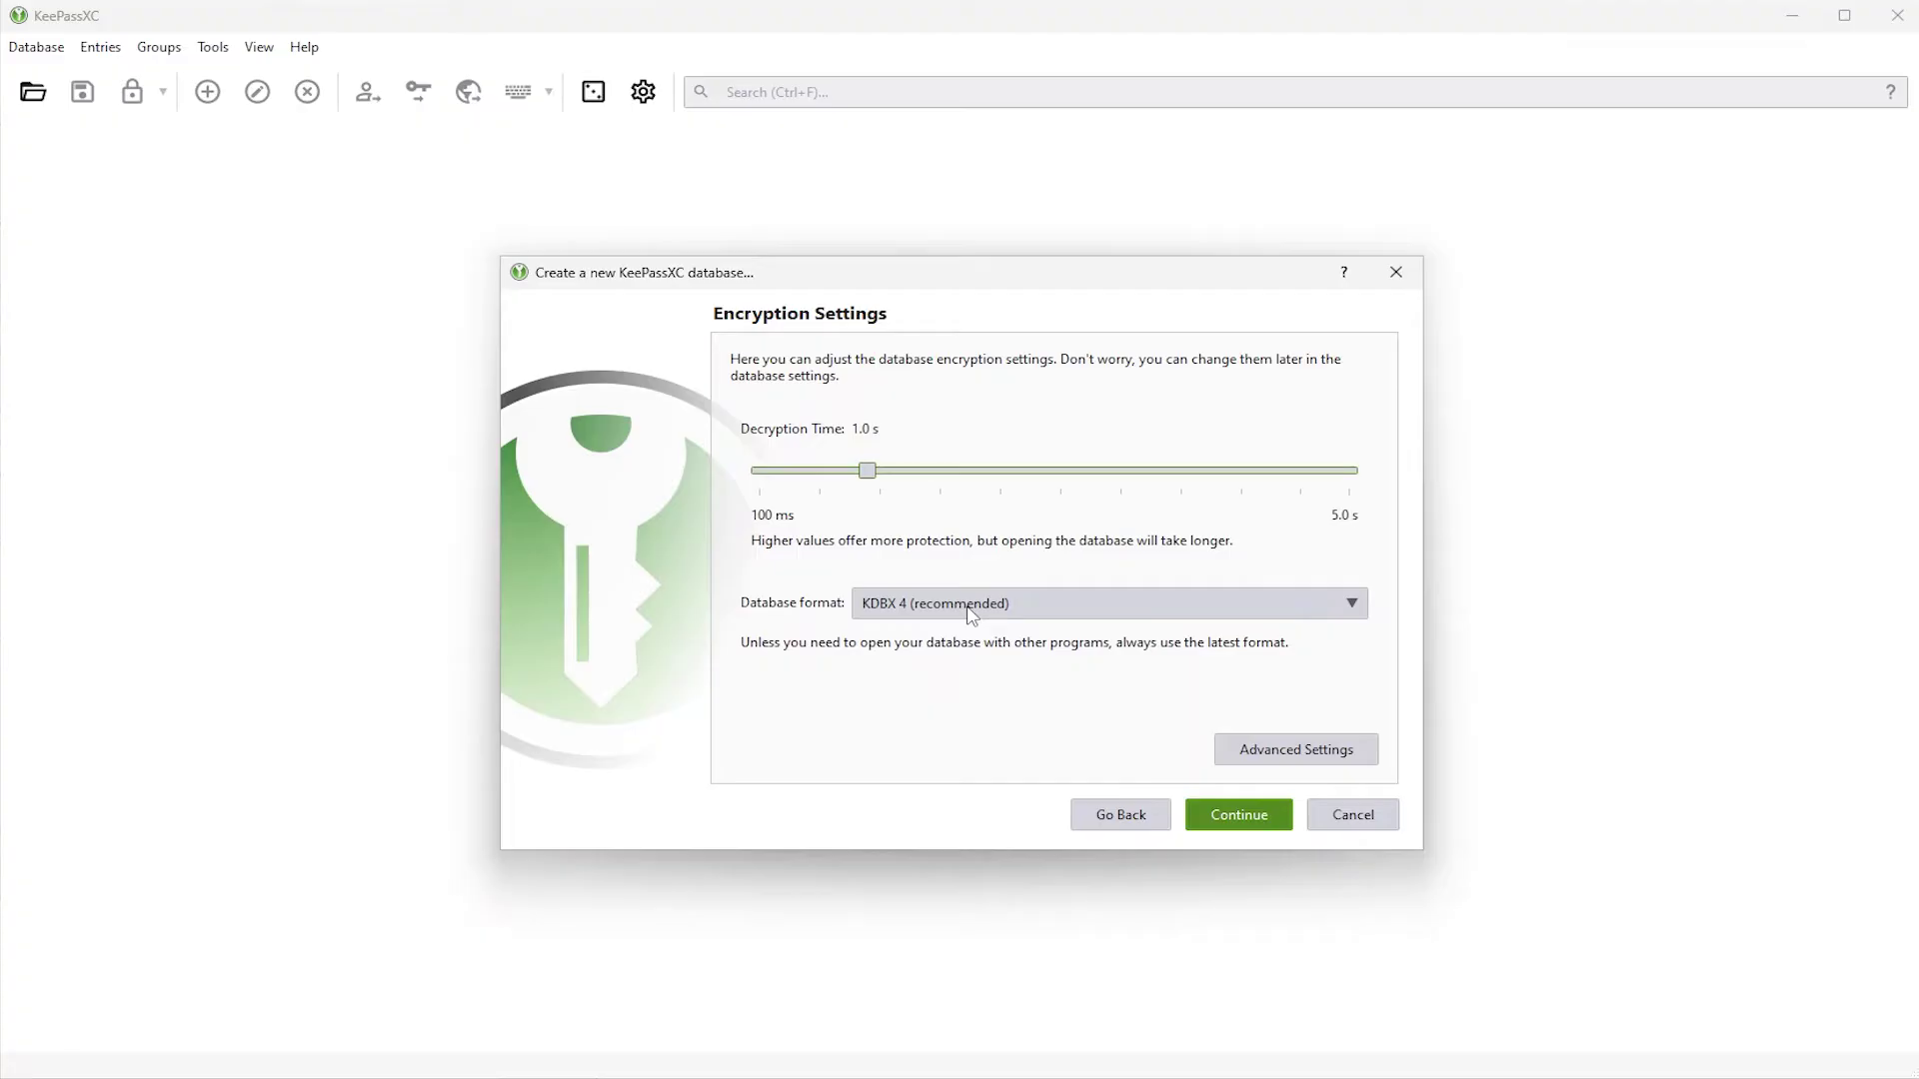
{"action": "left_click", "coordinate": [1284, 759]}
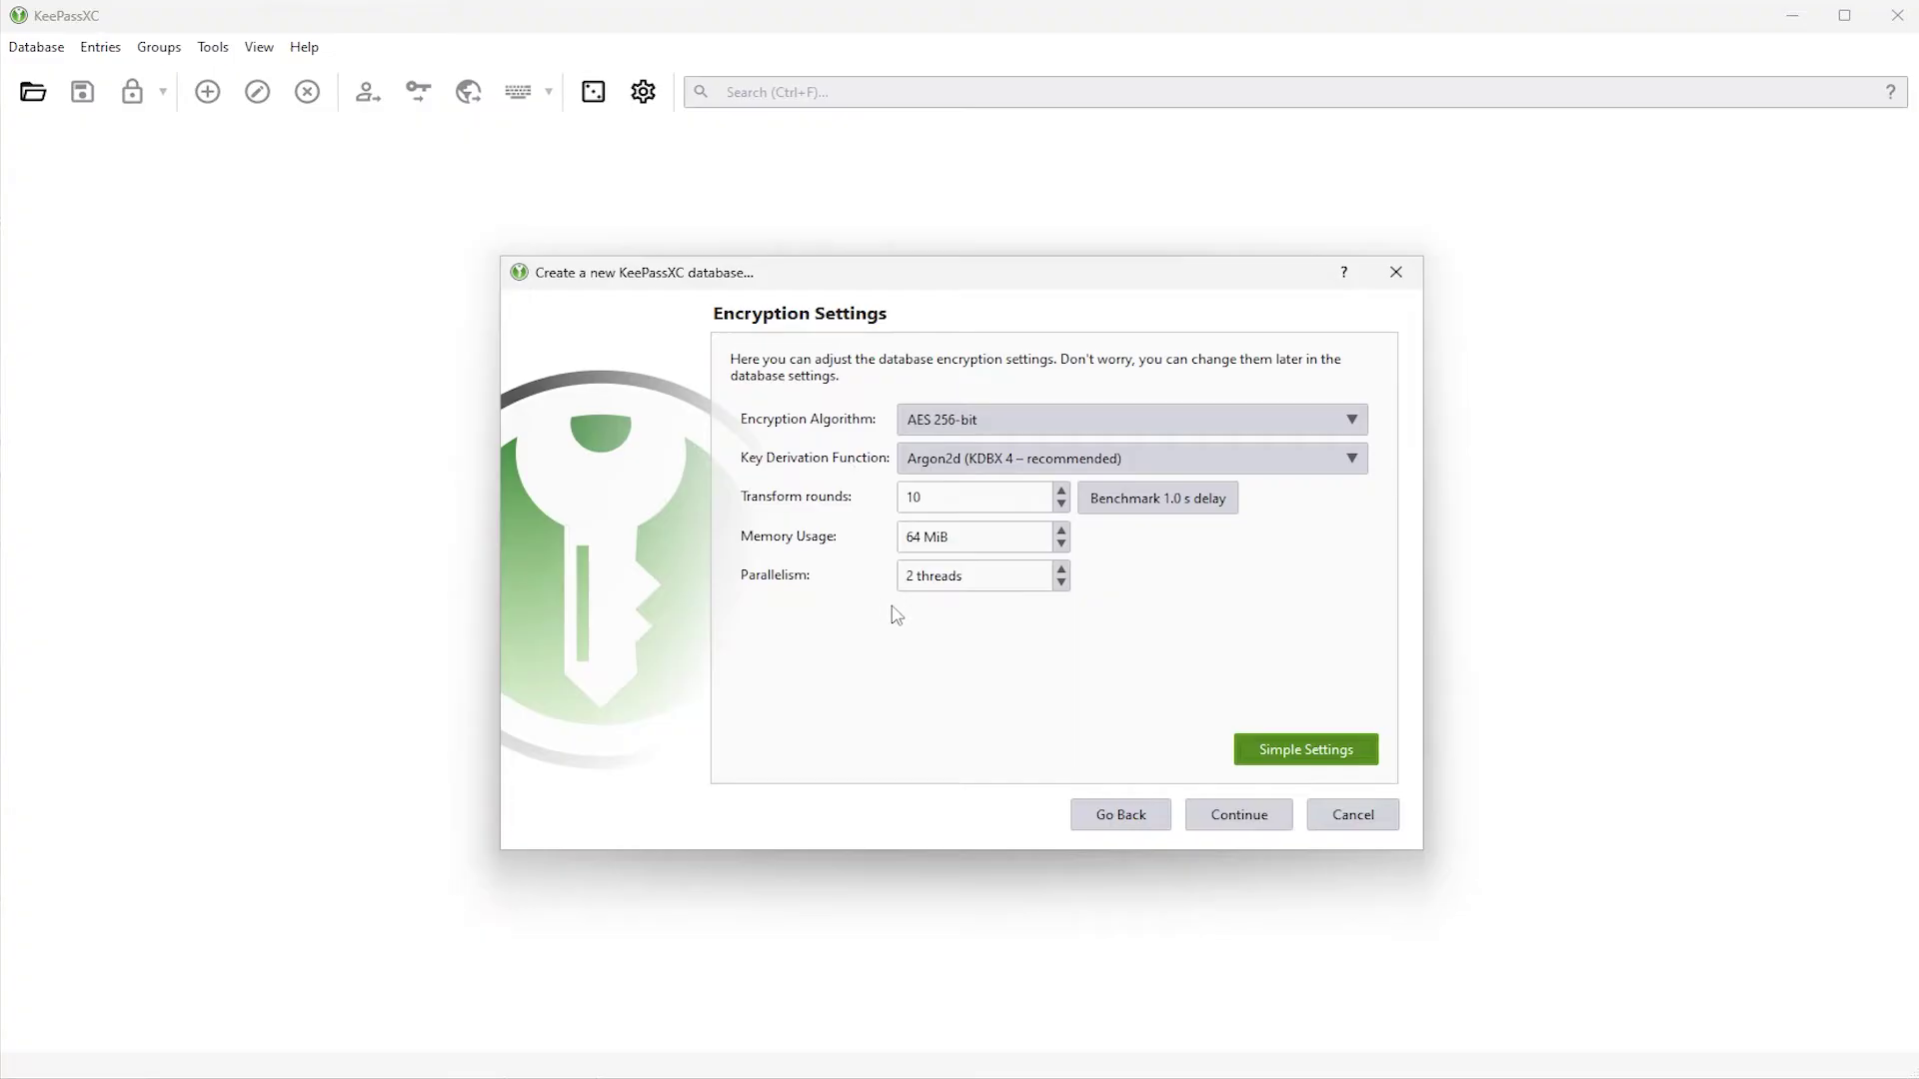
- Continue to Database Credentials and expand the additional protection options for key file and challenge-response
{"action": "left_click", "coordinate": [1235, 807]}
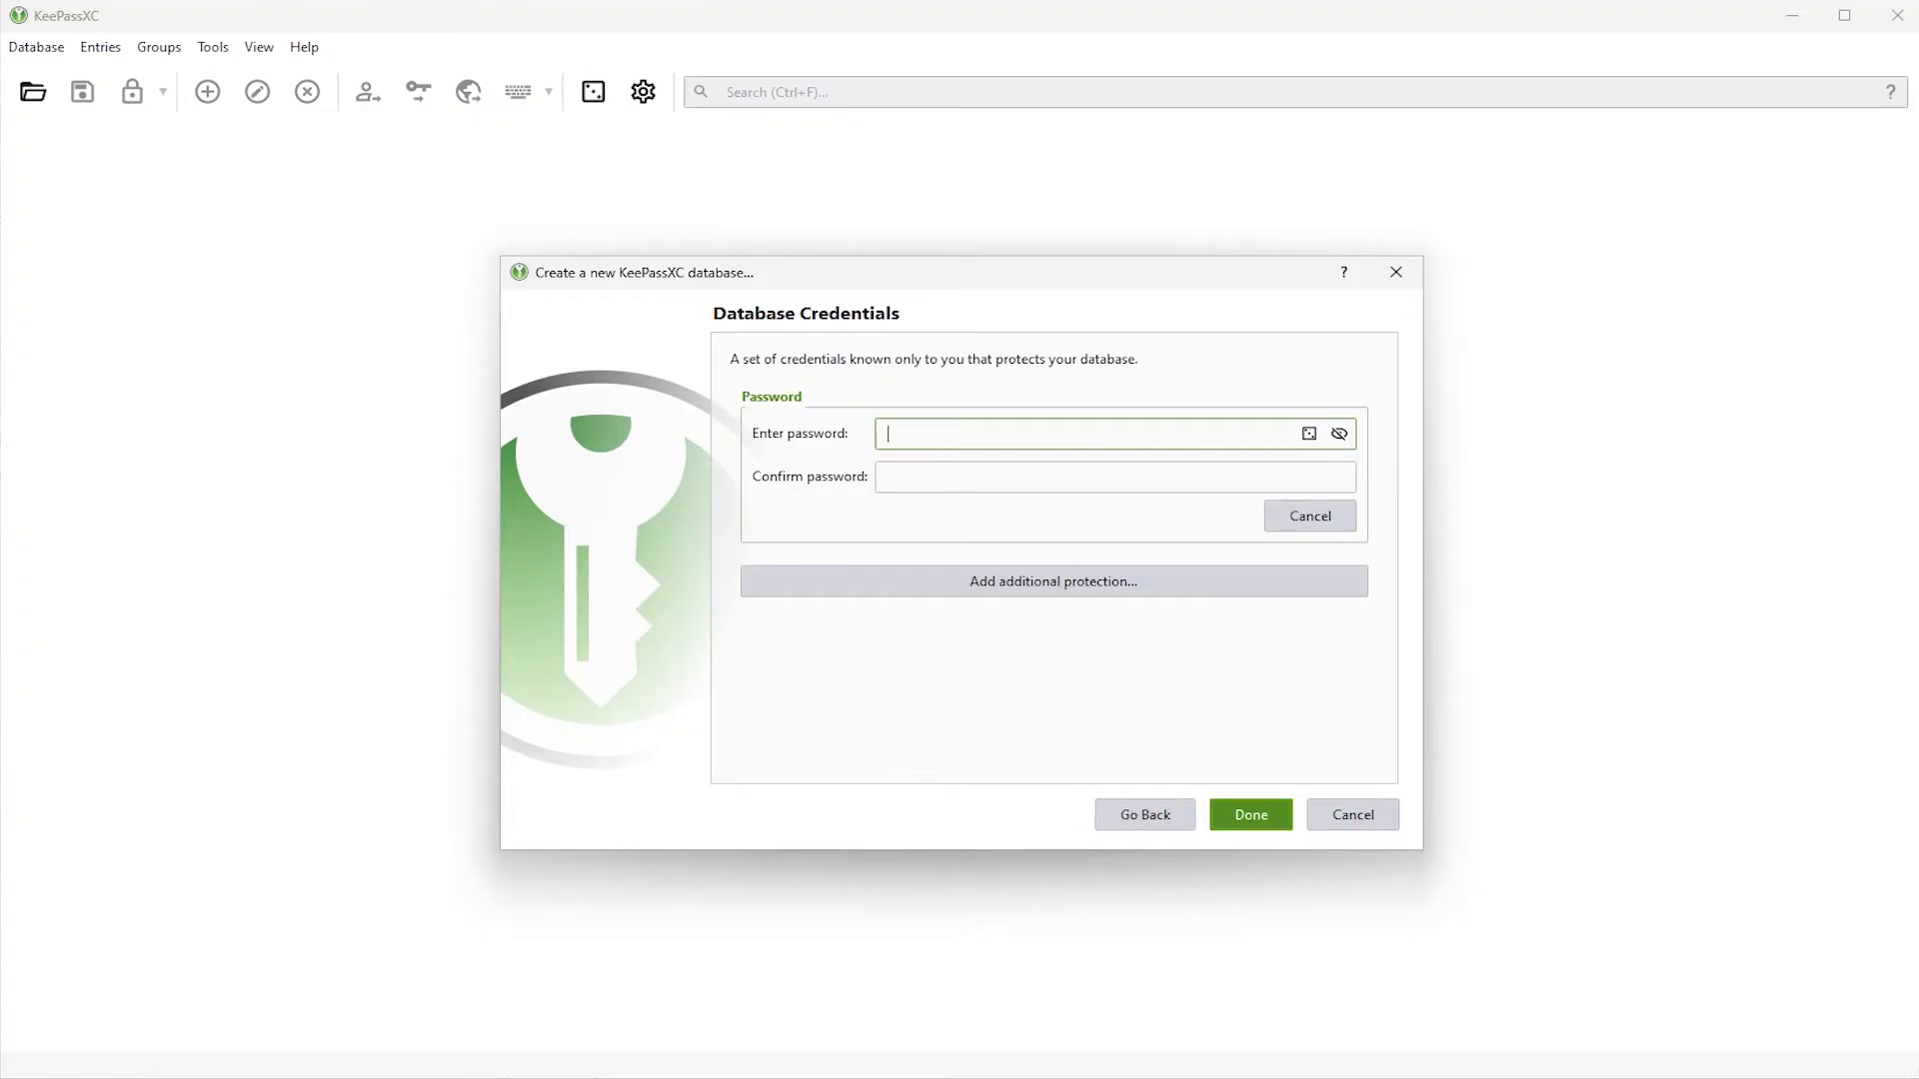
{"action": "left_click", "coordinate": [1027, 587]}
{"action": "scroll", "coordinate": [924, 520], "scroll_direction": "up", "scroll_amount": 2}
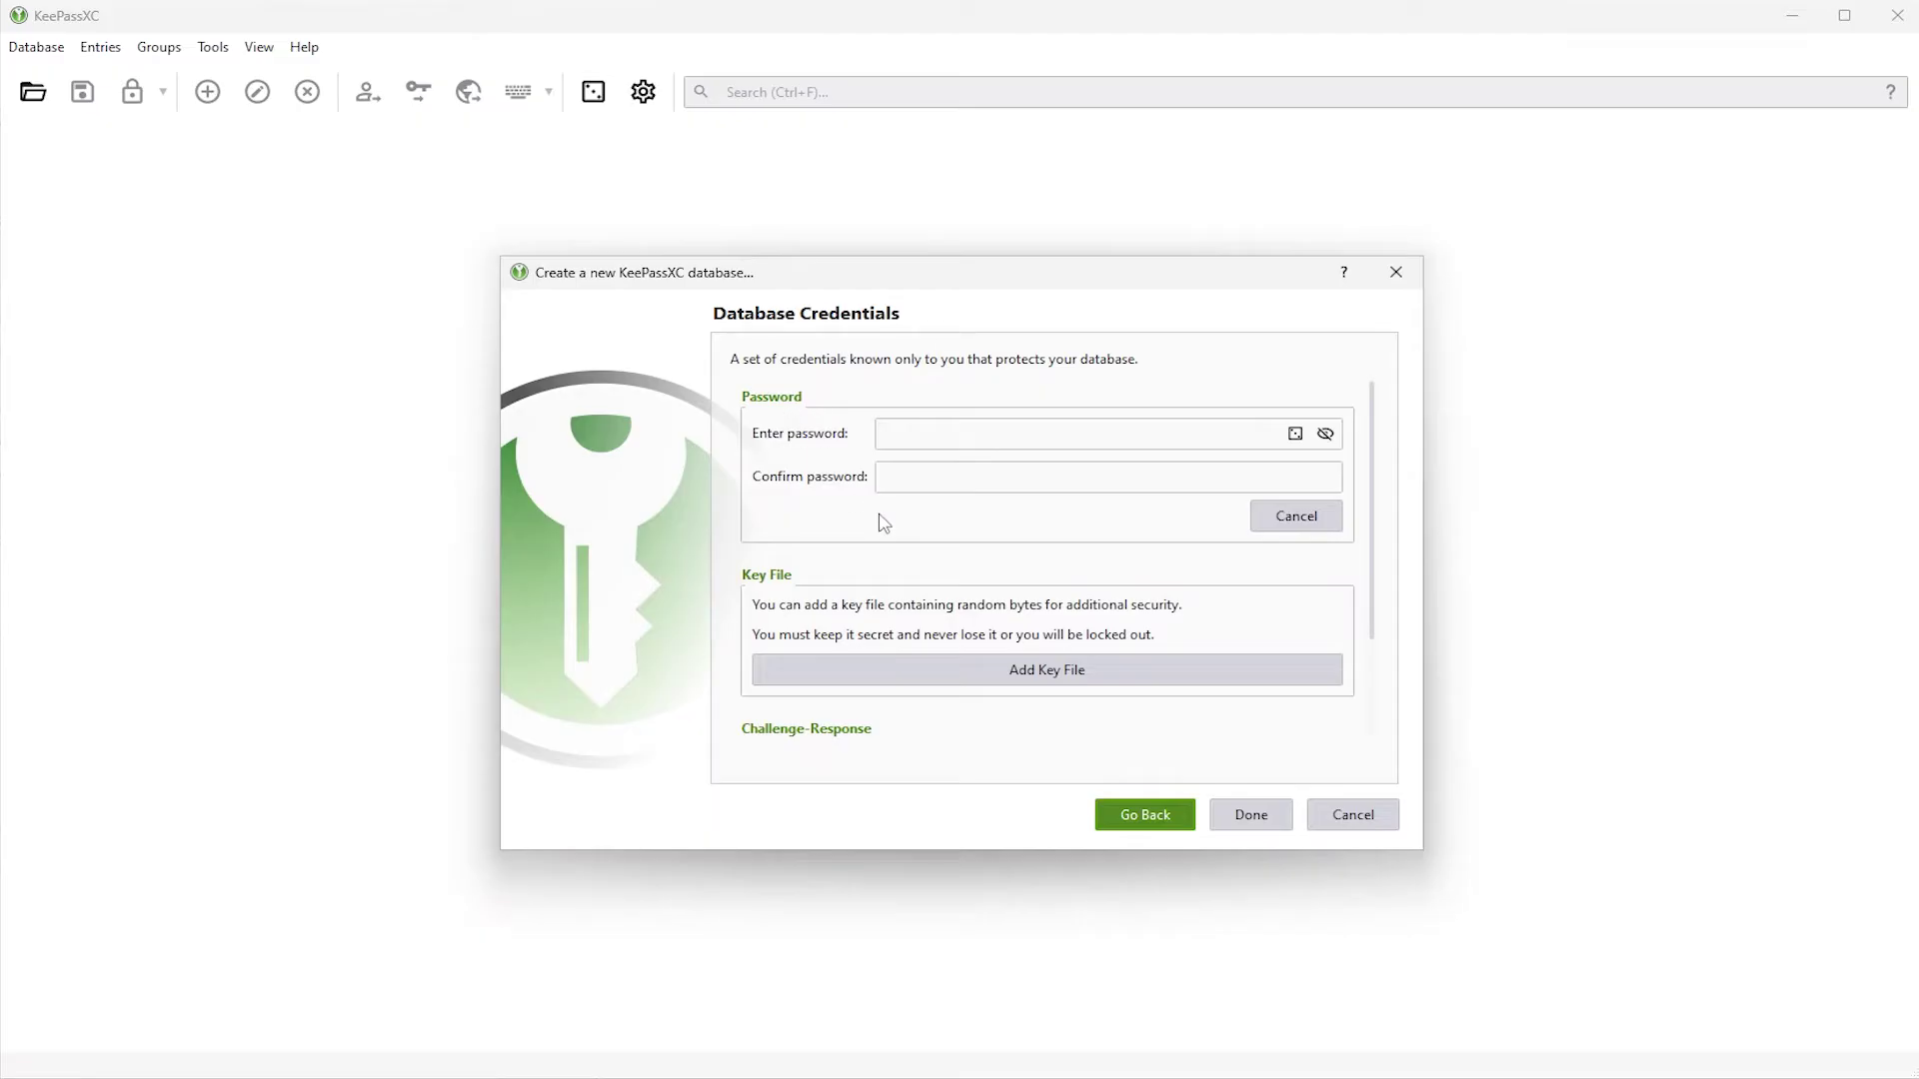
{"action": "scroll", "coordinate": [883, 520], "scroll_direction": "down", "scroll_amount": 1}
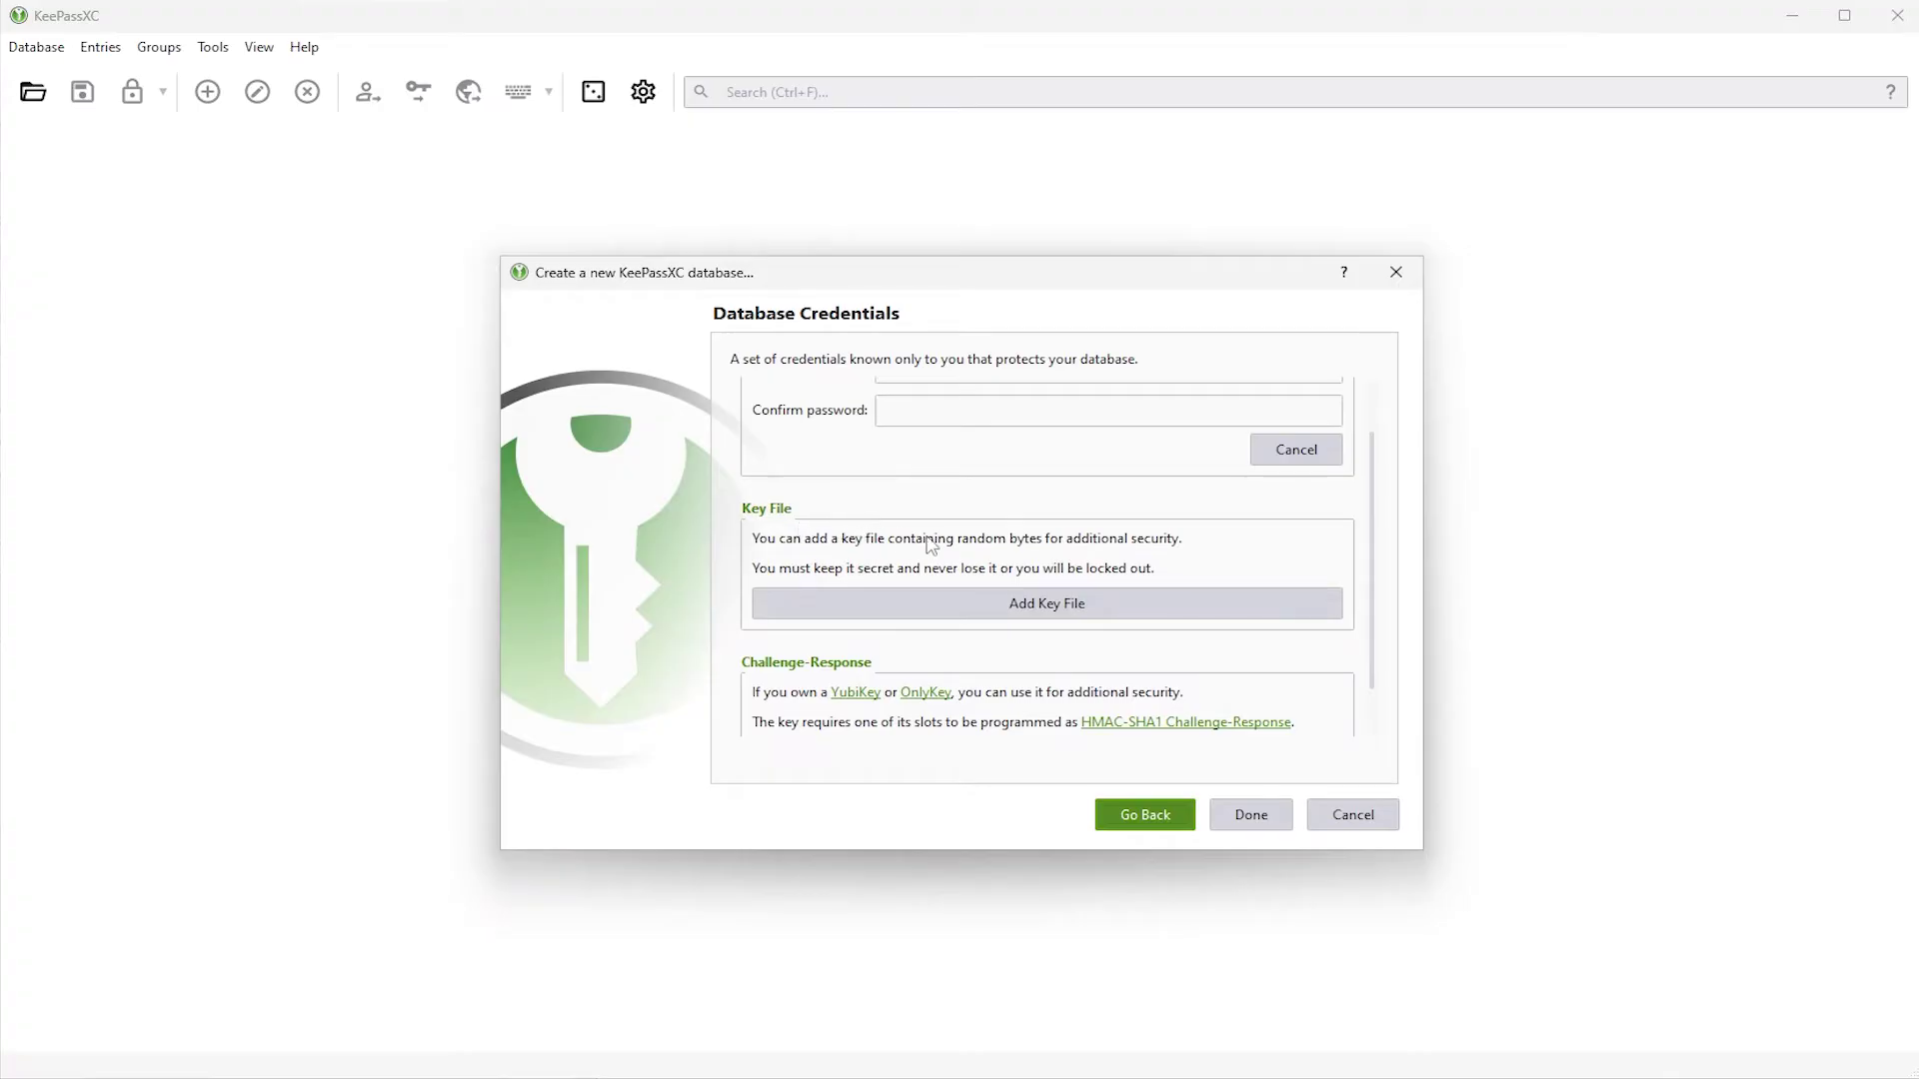
{"action": "scroll", "coordinate": [900, 545], "scroll_direction": "down", "scroll_amount": 1}
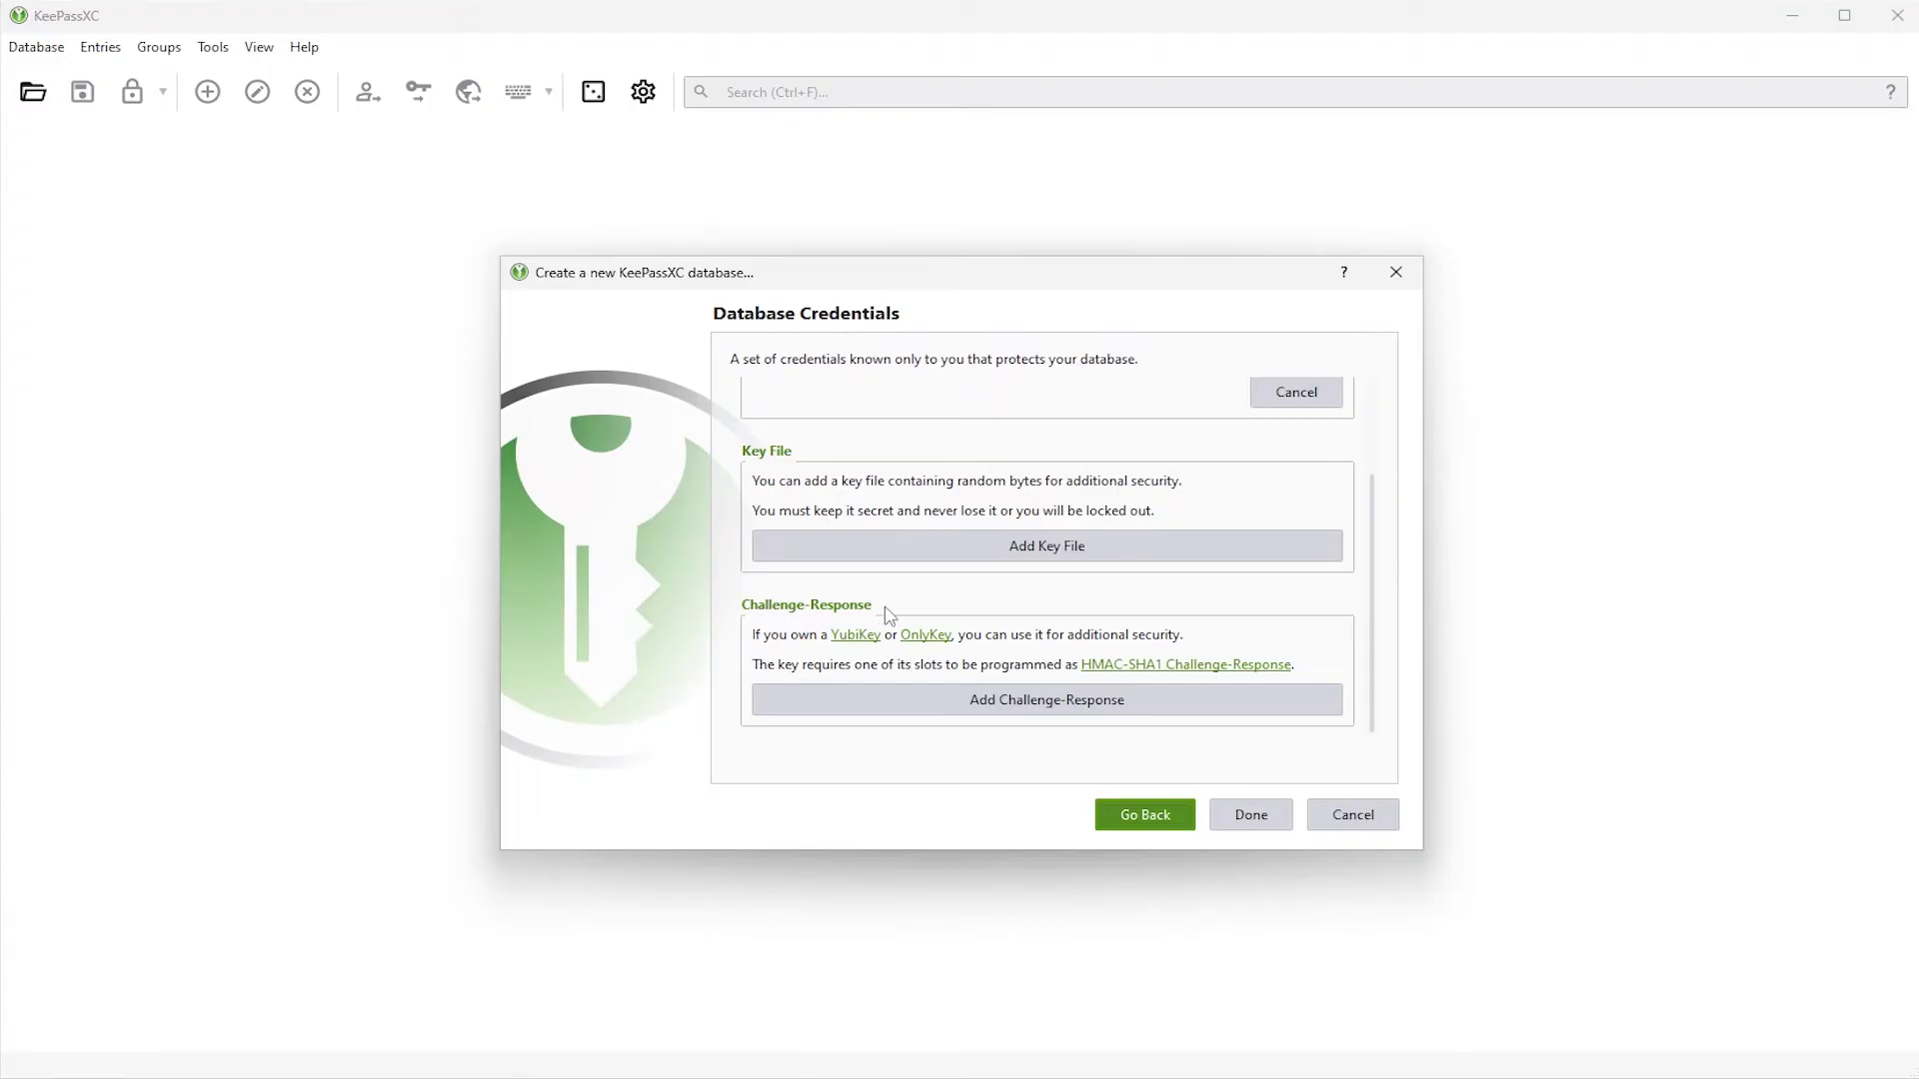
{"action": "scroll", "coordinate": [888, 613], "scroll_direction": "up", "scroll_amount": 2}
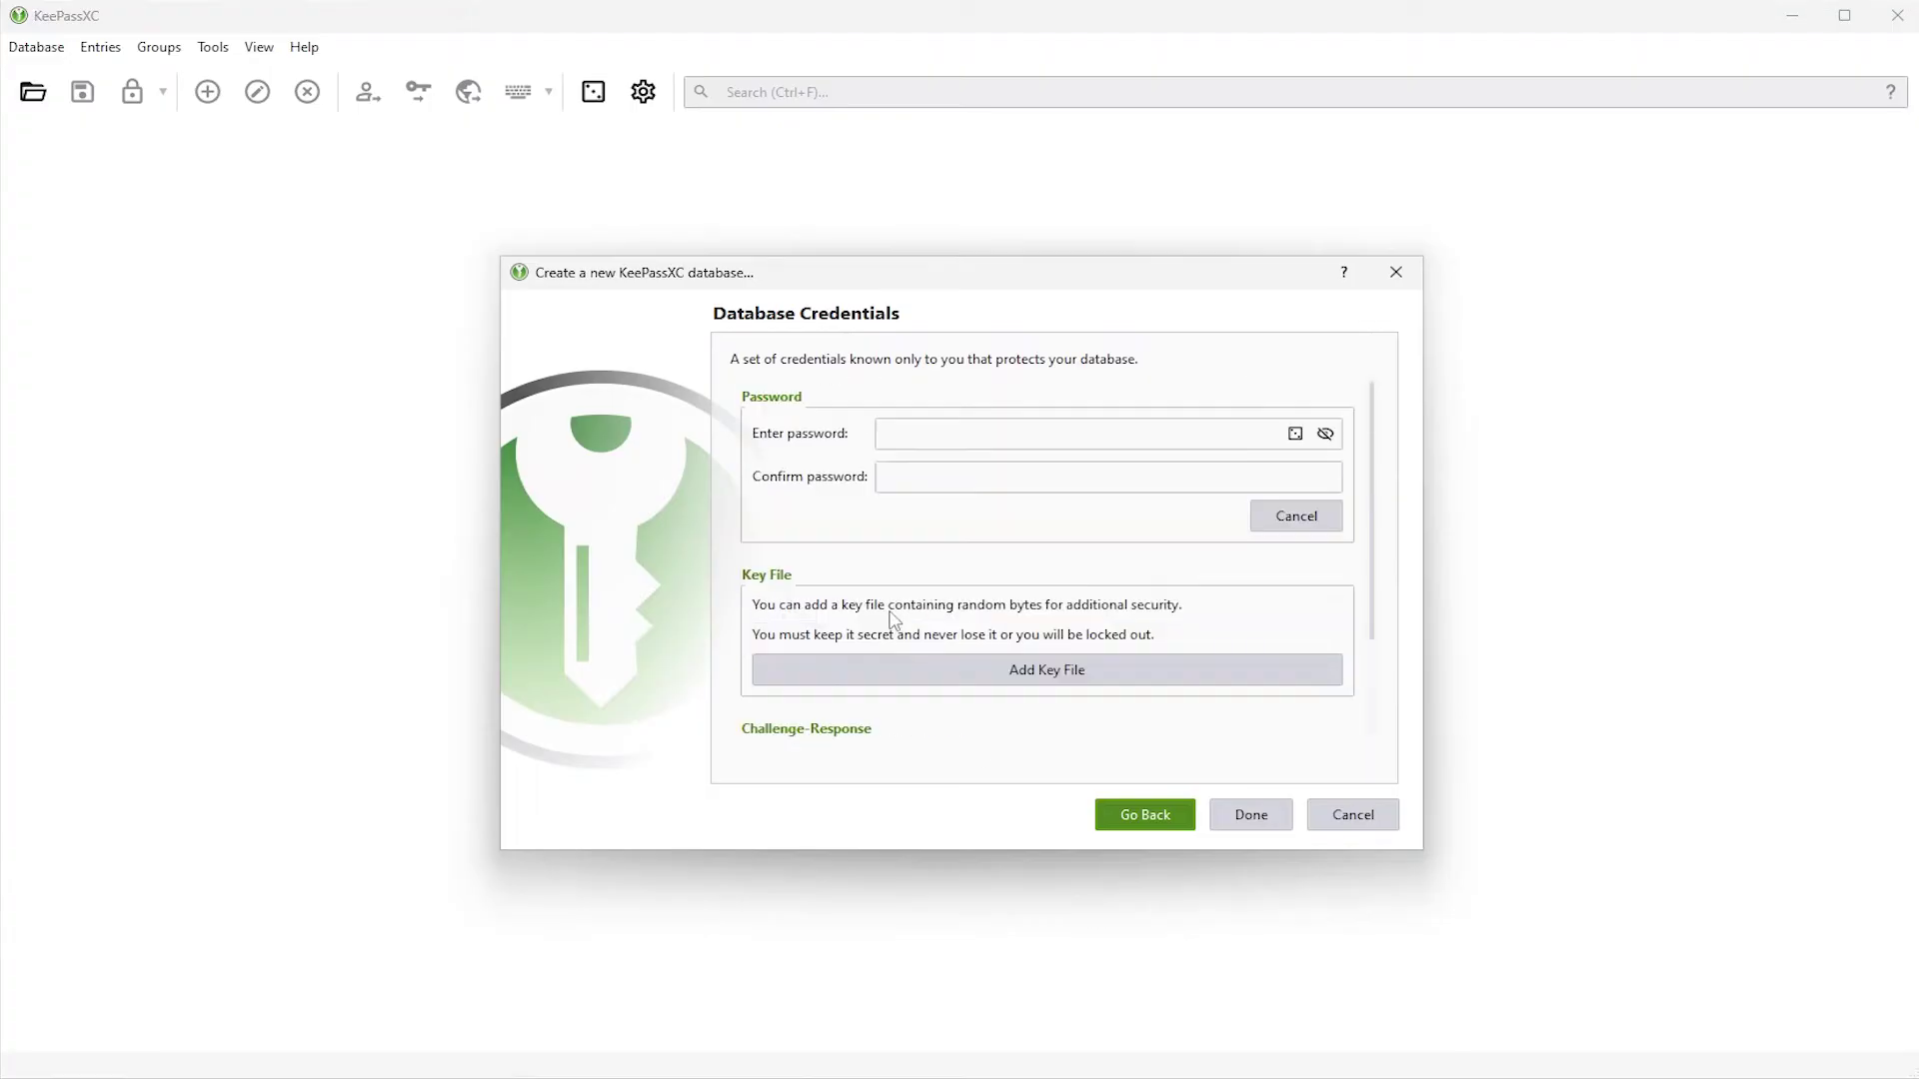
{"action": "scroll", "coordinate": [811, 590], "scroll_direction": "down", "scroll_amount": 1}
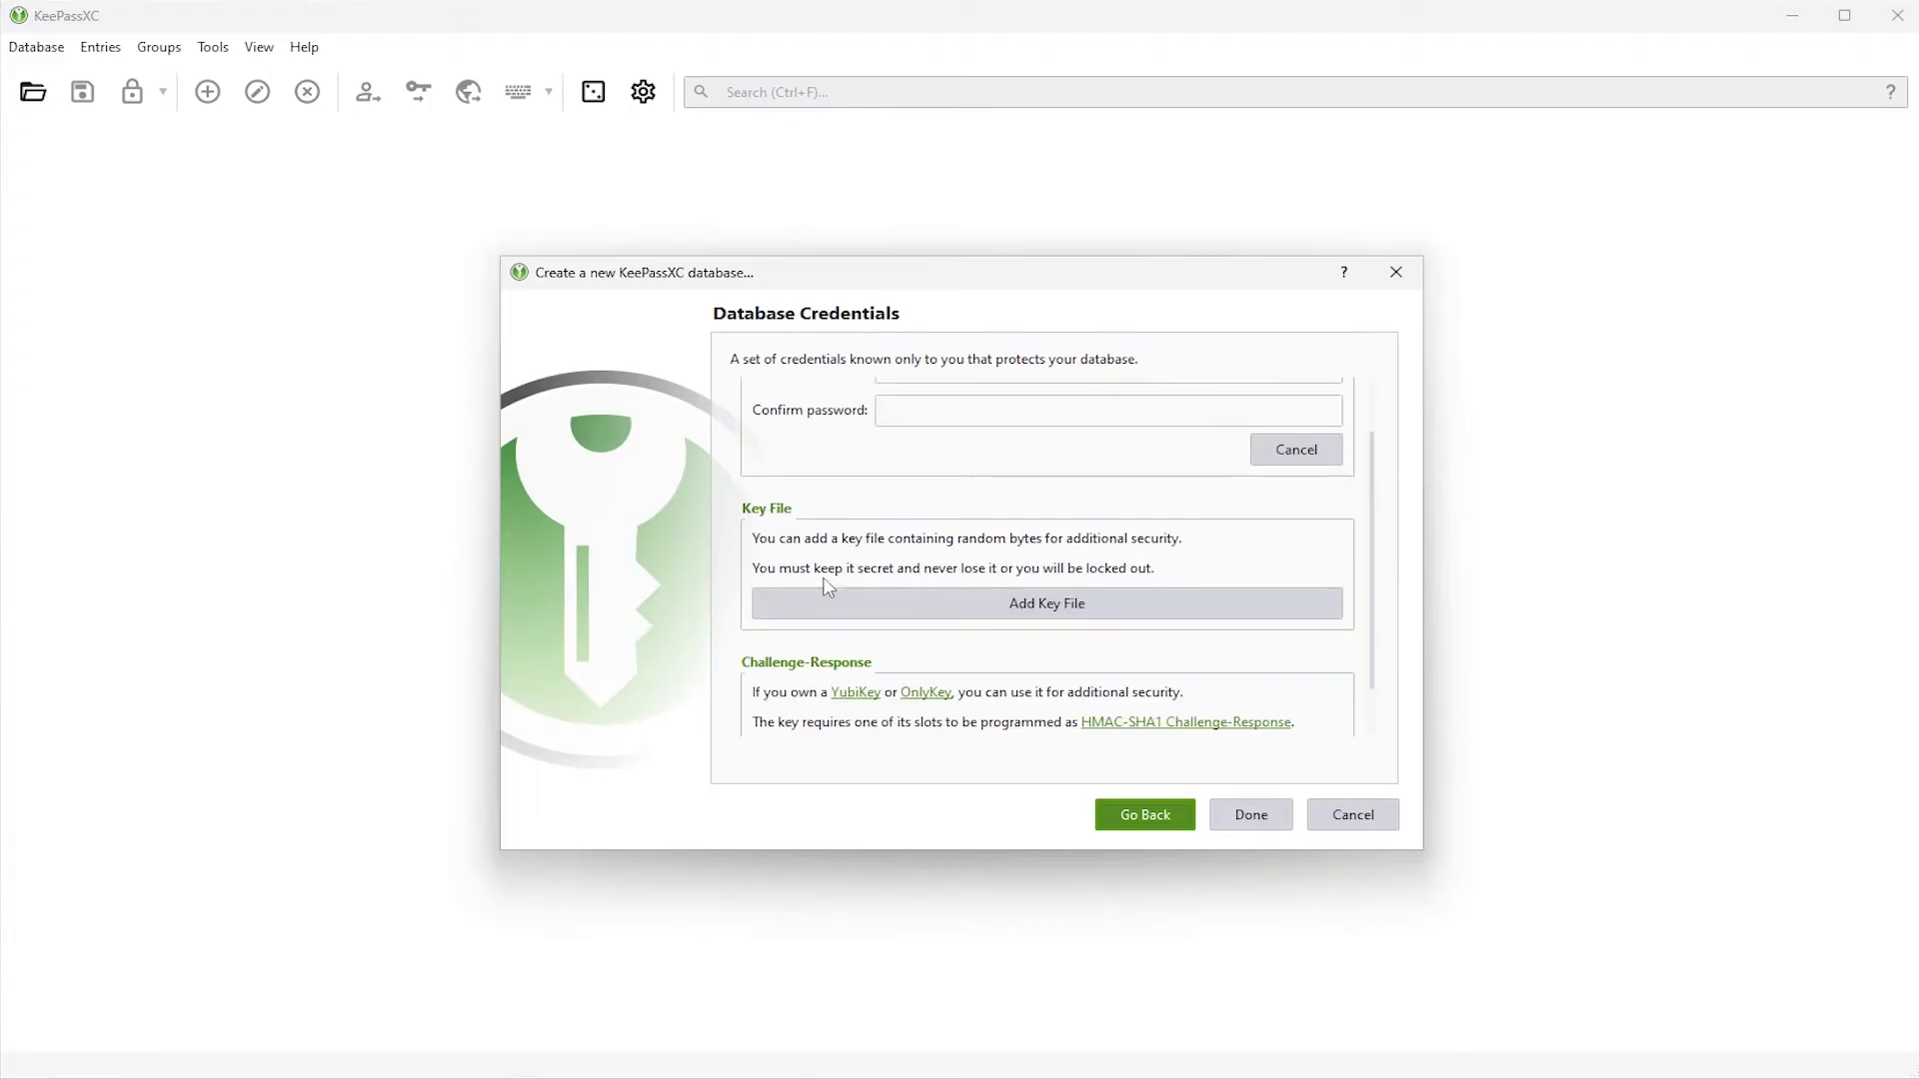
- Generate the key file mykeyfile.keyx in the Downloads folder, then bring up the password generator
{"action": "left_click", "coordinate": [1035, 613]}
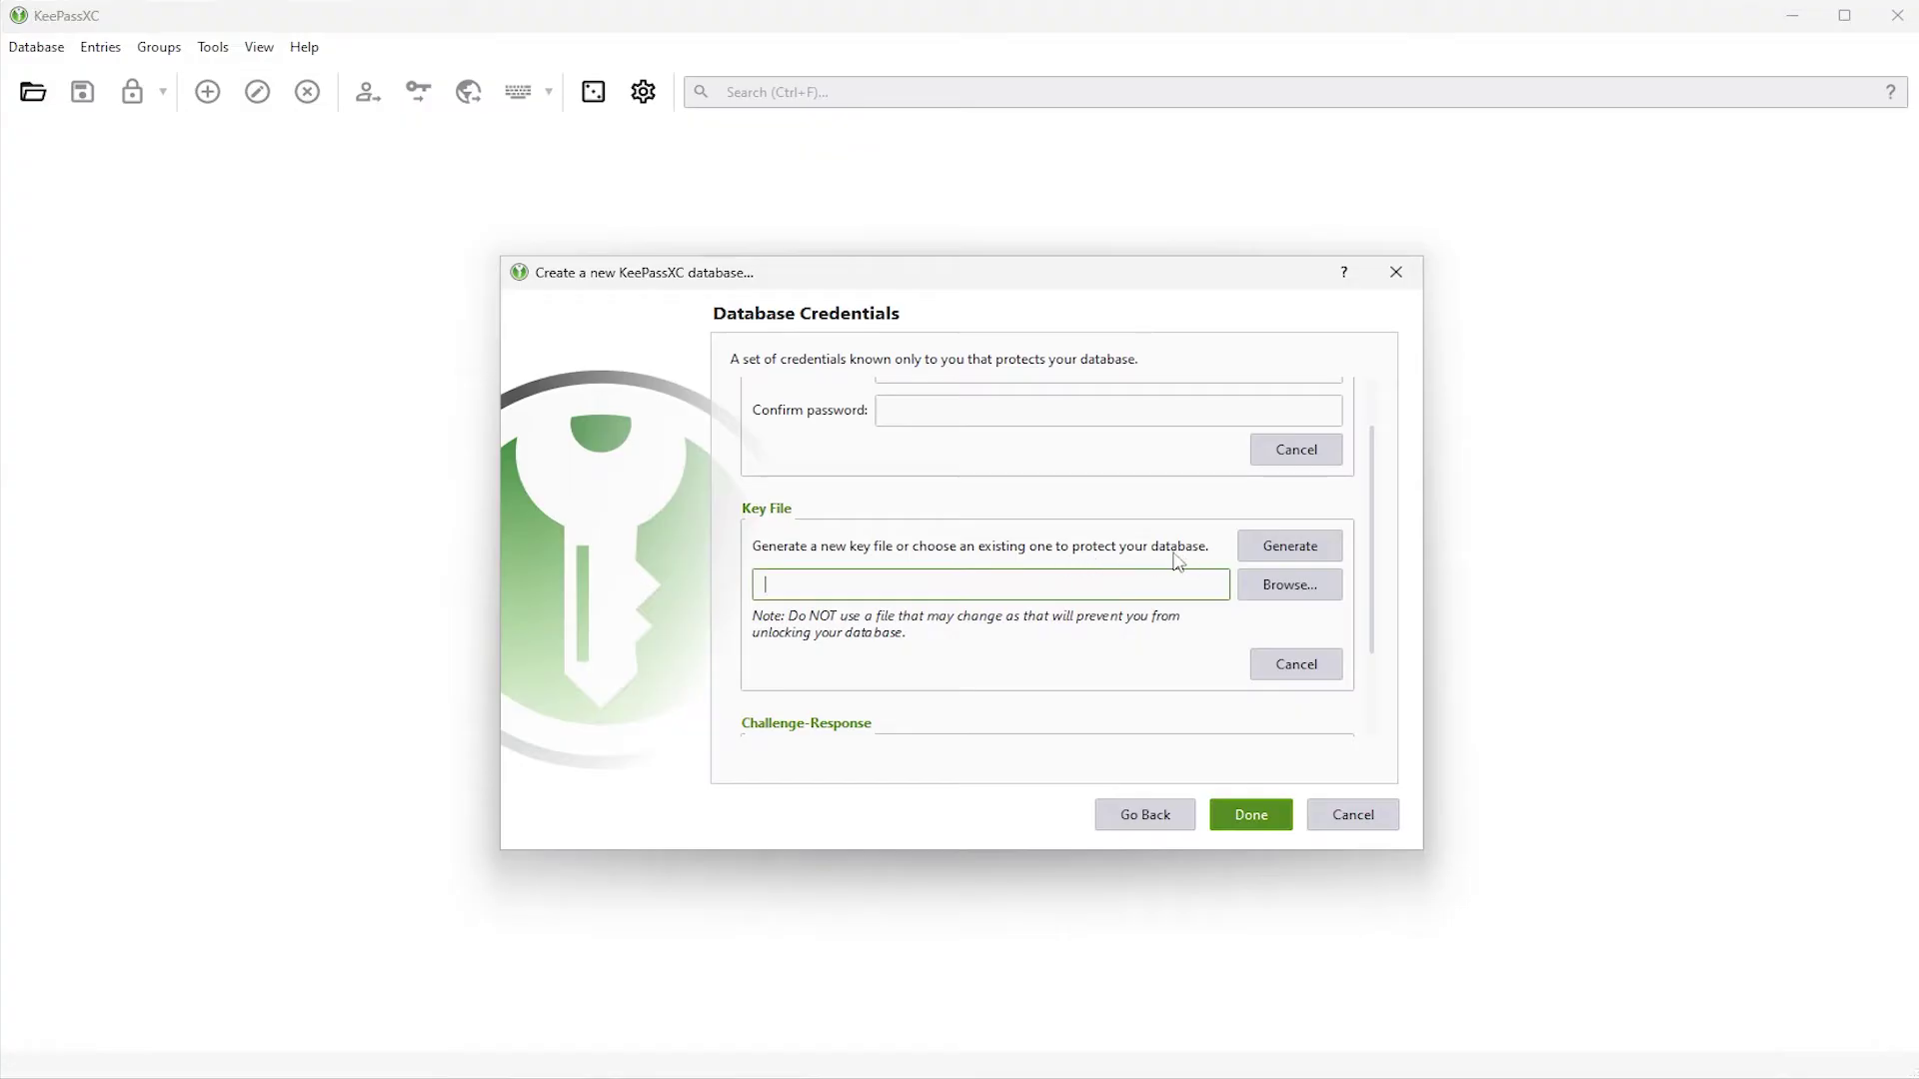
{"action": "left_click", "coordinate": [1274, 548]}
{"action": "left_click", "coordinate": [612, 629]}
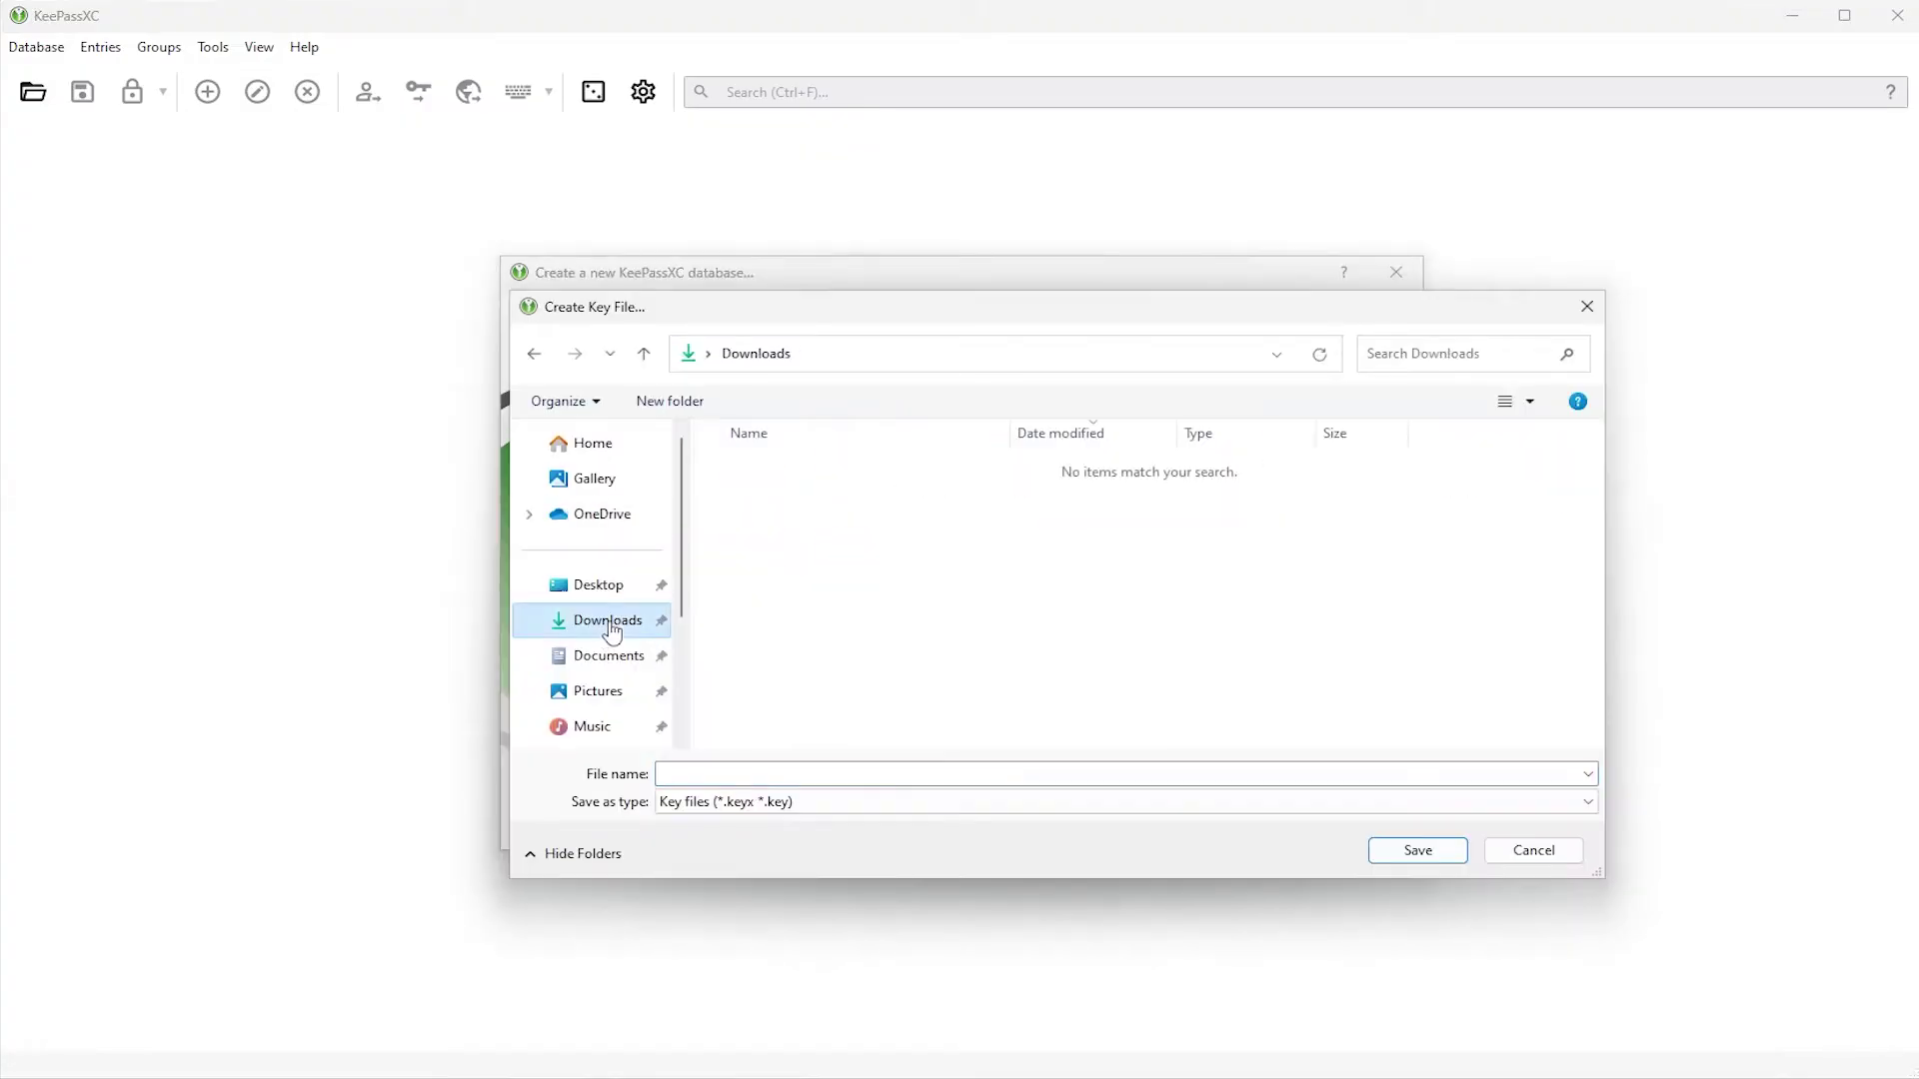
{"action": "left_click", "coordinate": [722, 774]}
{"action": "type", "text": "mykeyfile"}
{"action": "key", "text": "Return"}
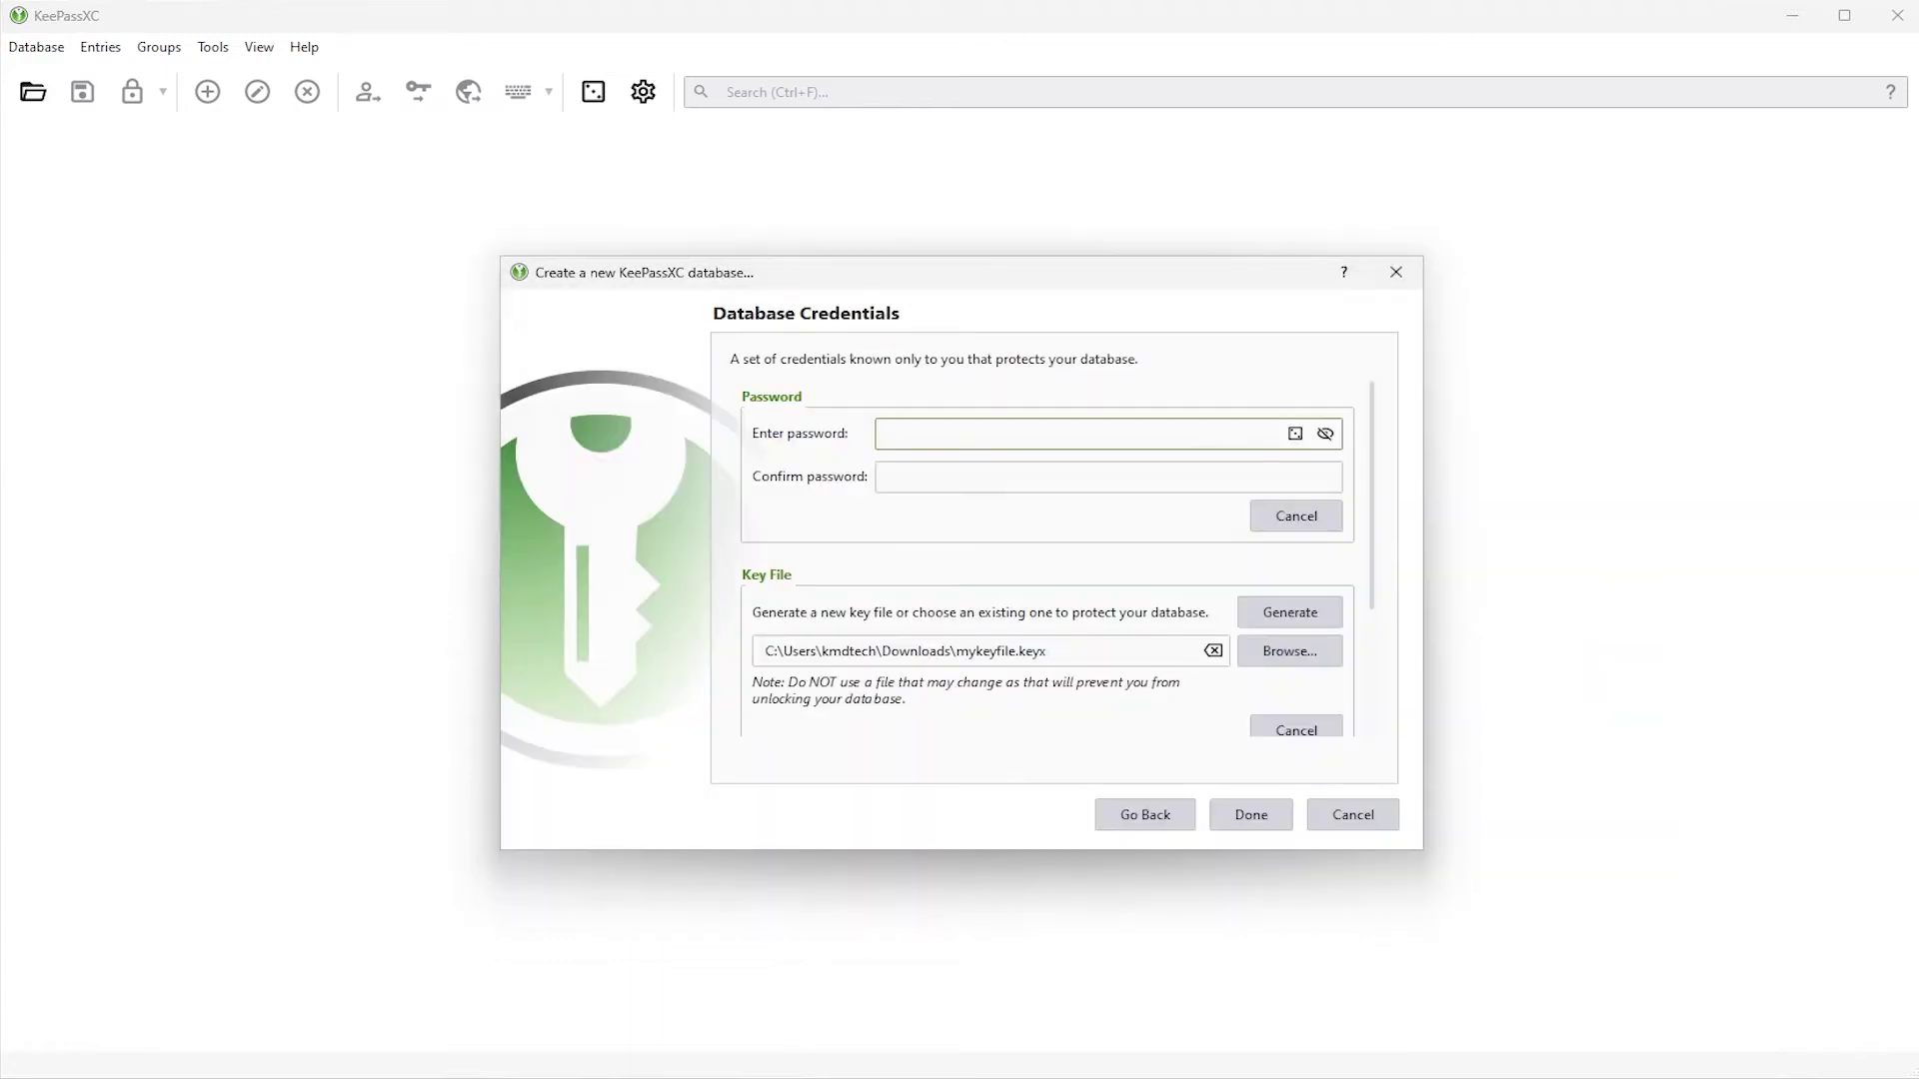
{"action": "left_click", "coordinate": [1295, 436]}
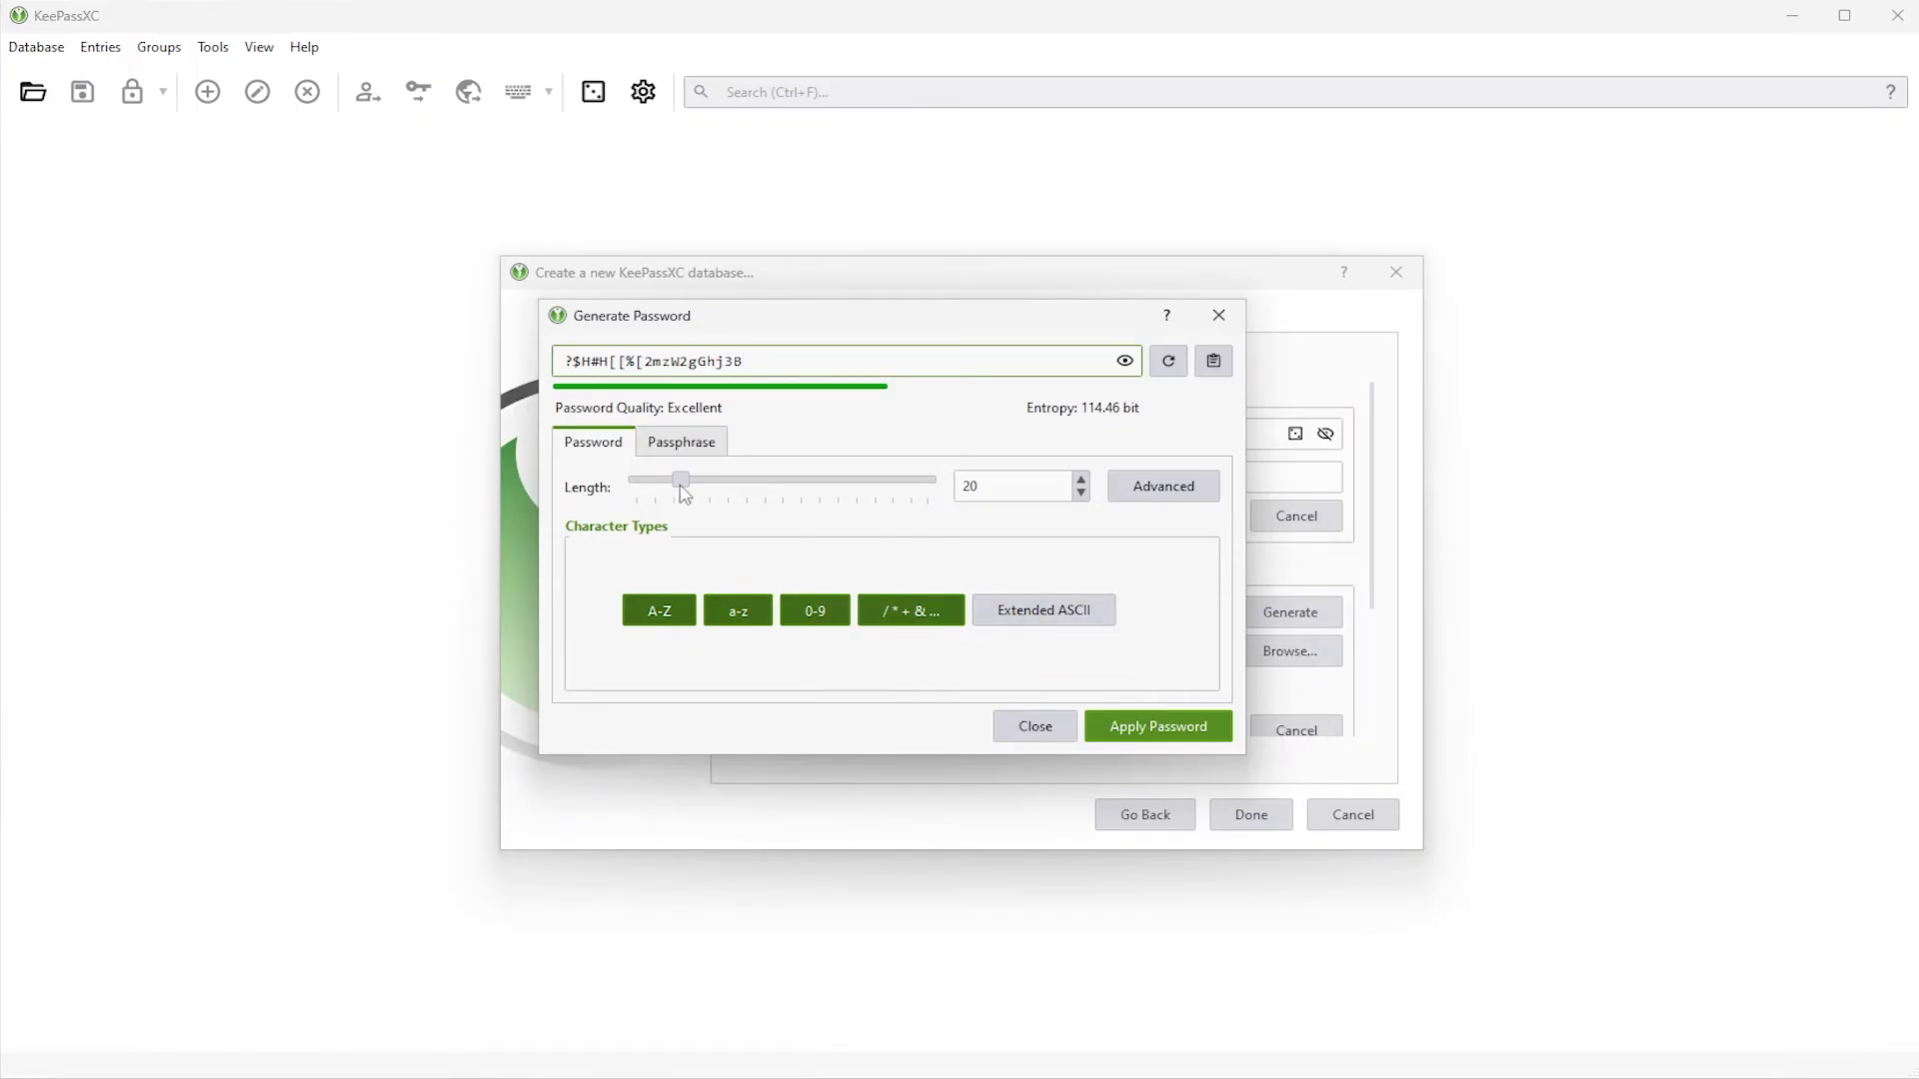
- Lengthen the password, then try the Passphrase tab's word separator and word case options
{"action": "mouse_move", "coordinate": [682, 488]}
{"action": "left_mouse_down"}
{"action": "mouse_move", "coordinate": [773, 489]}
{"action": "mouse_move", "coordinate": [712, 489]}
{"action": "left_mouse_up"}
{"action": "left_click", "coordinate": [690, 452]}
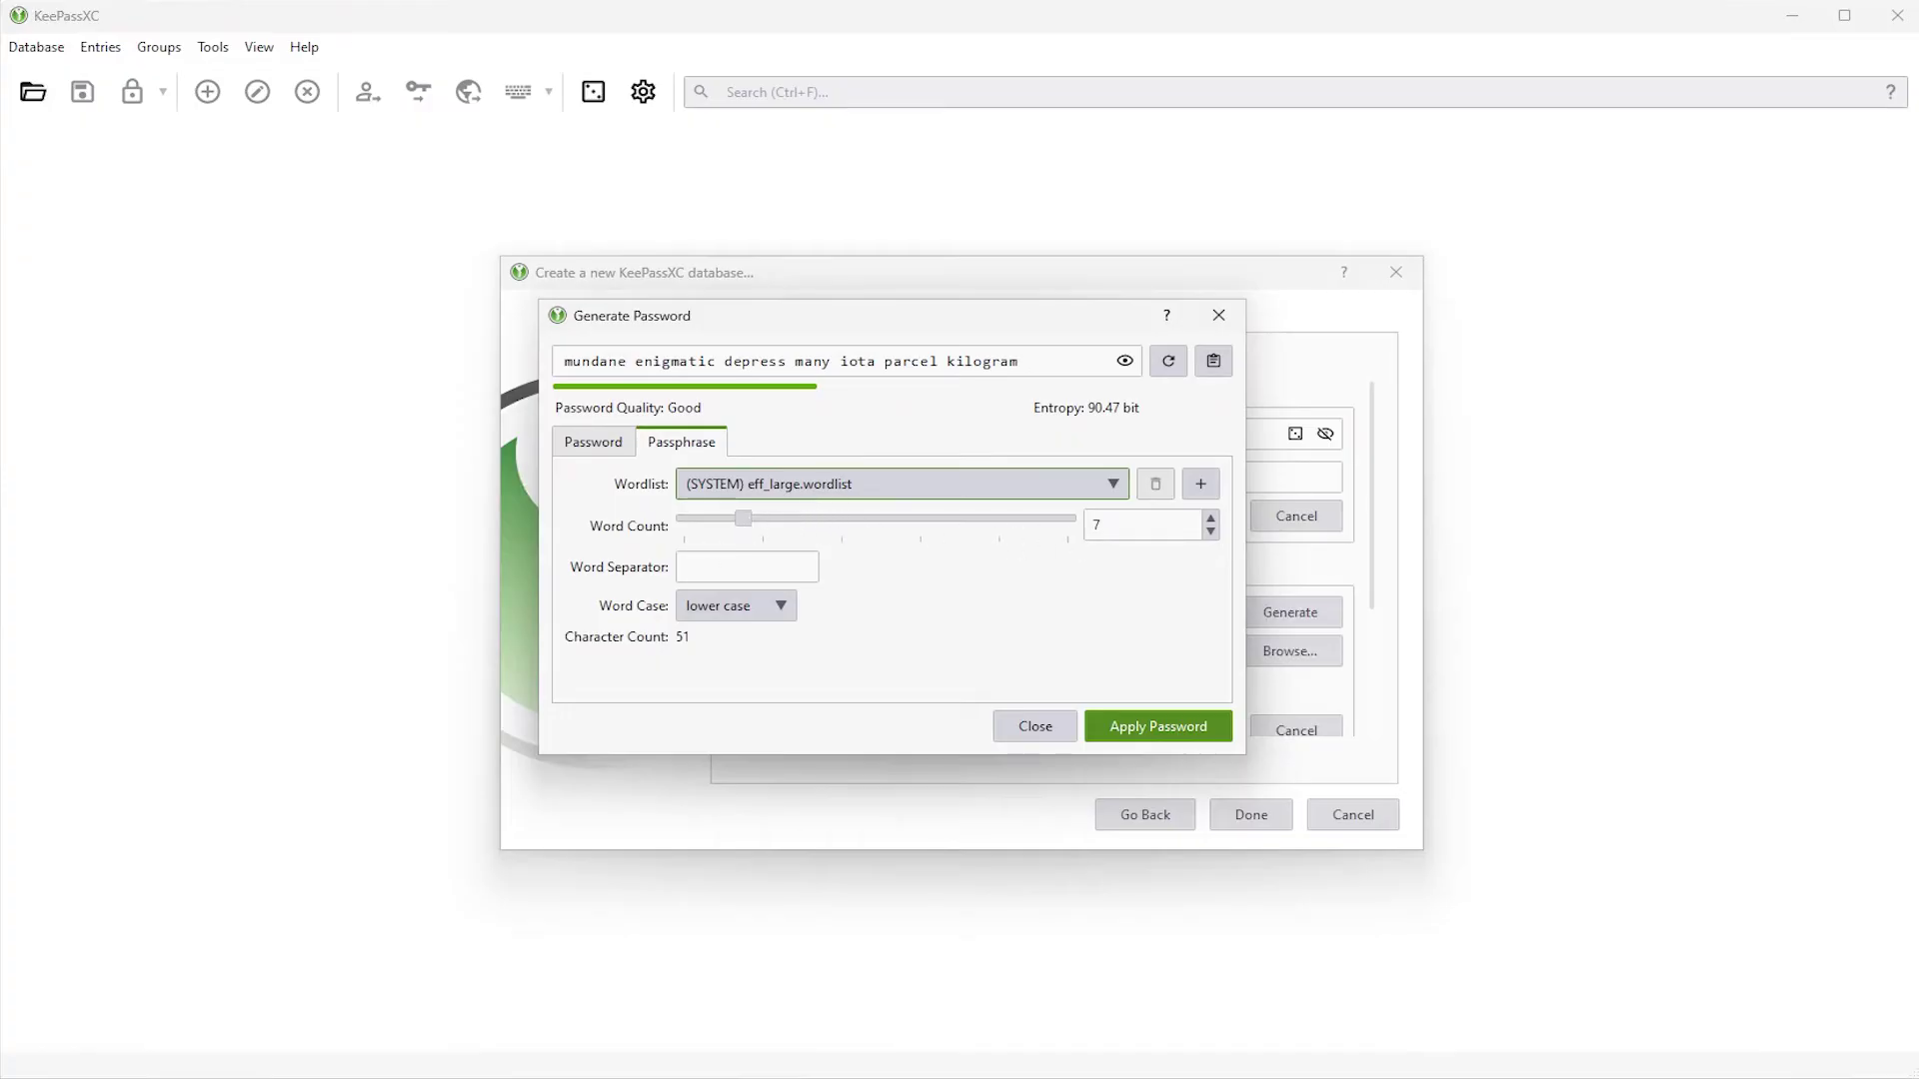
{"action": "left_click", "coordinate": [748, 567]}
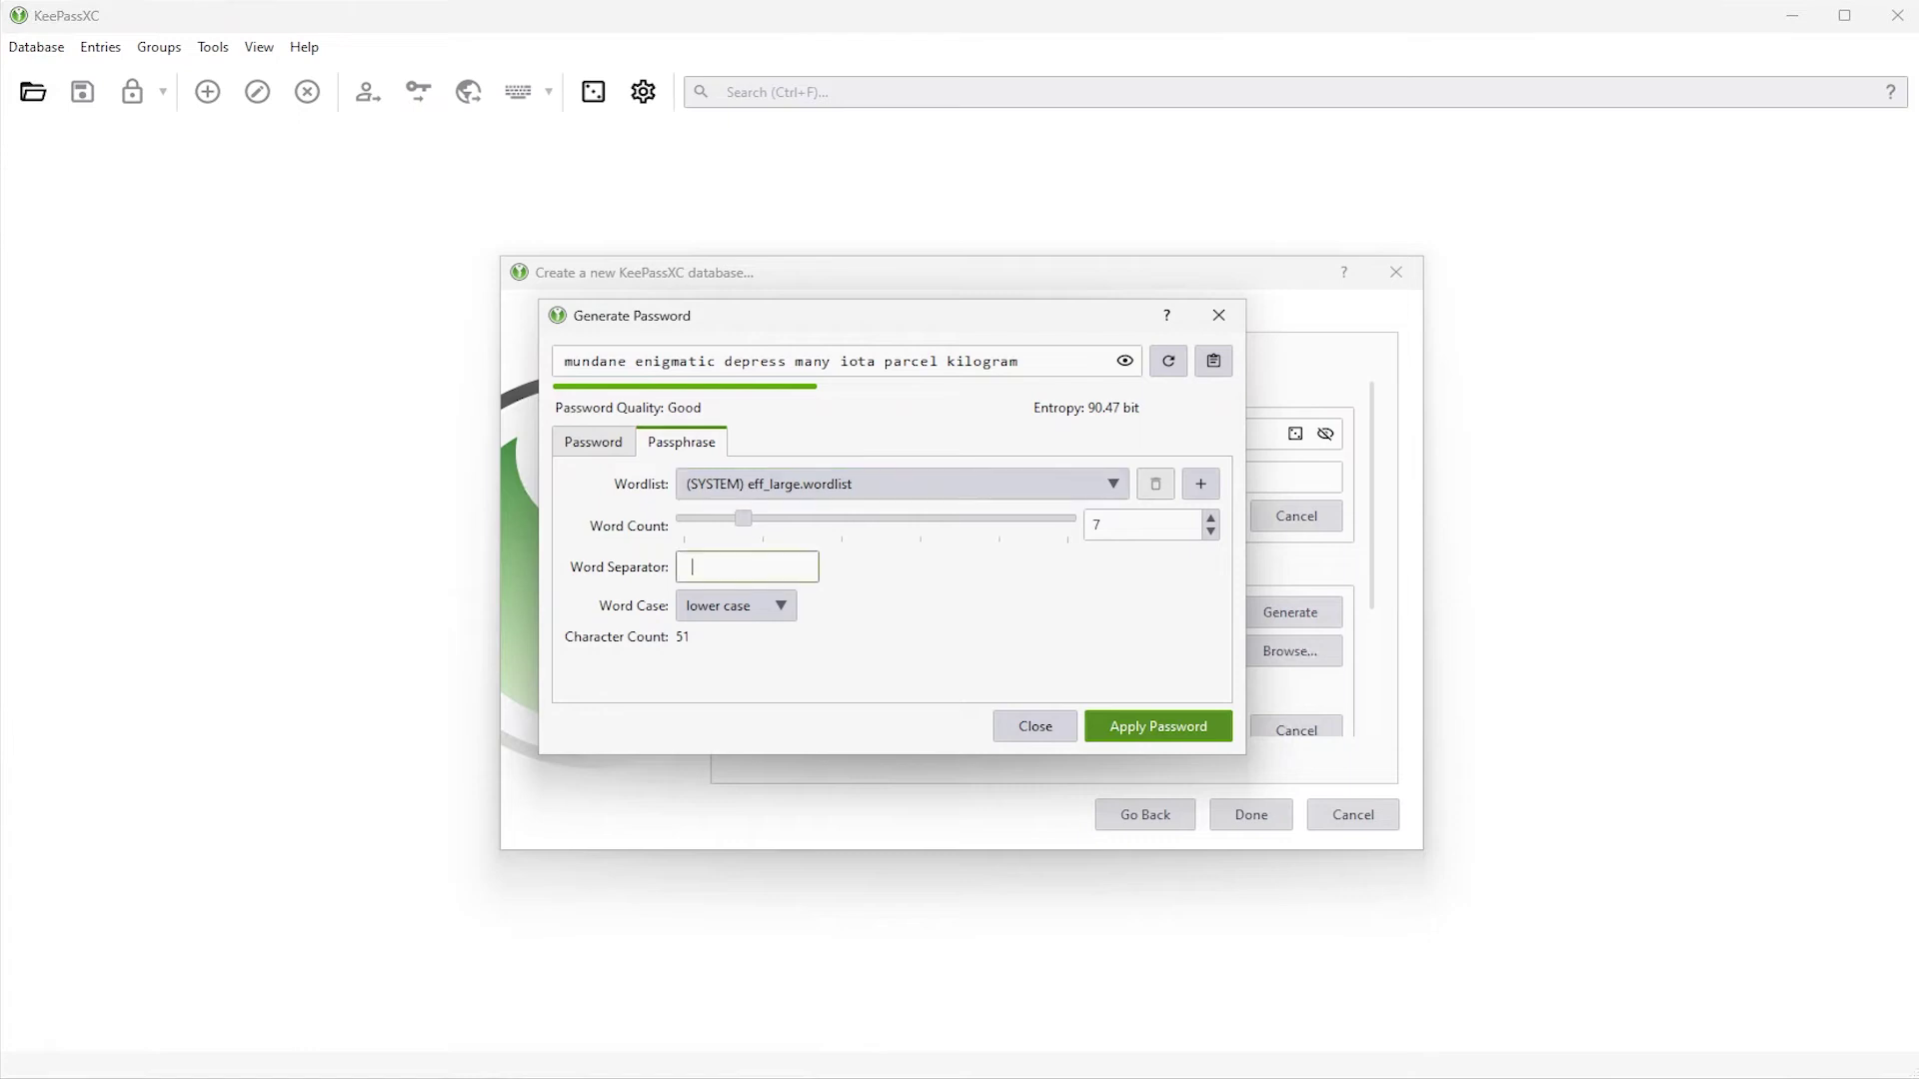
{"action": "left_click", "coordinate": [777, 616]}
{"action": "left_click", "coordinate": [761, 631]}
{"action": "left_click", "coordinate": [757, 611]}
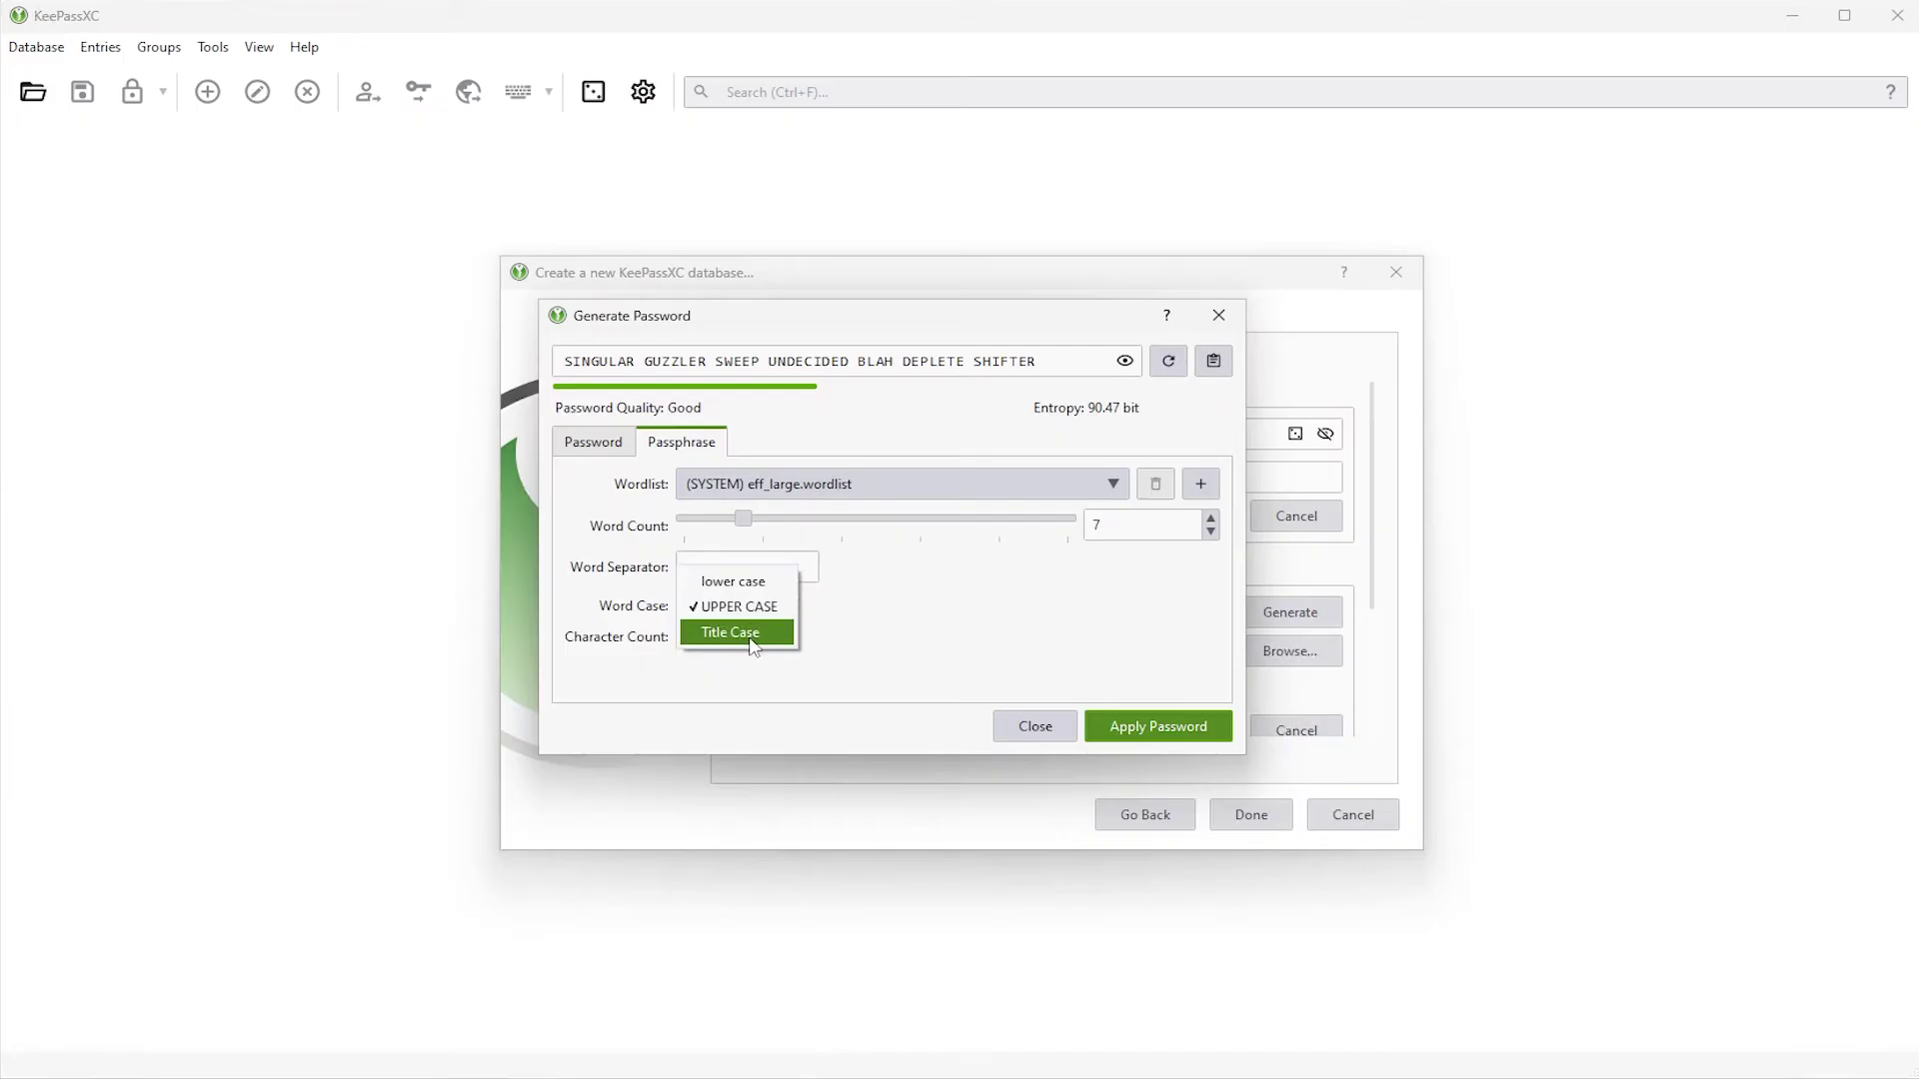
{"action": "left_click", "coordinate": [754, 634]}
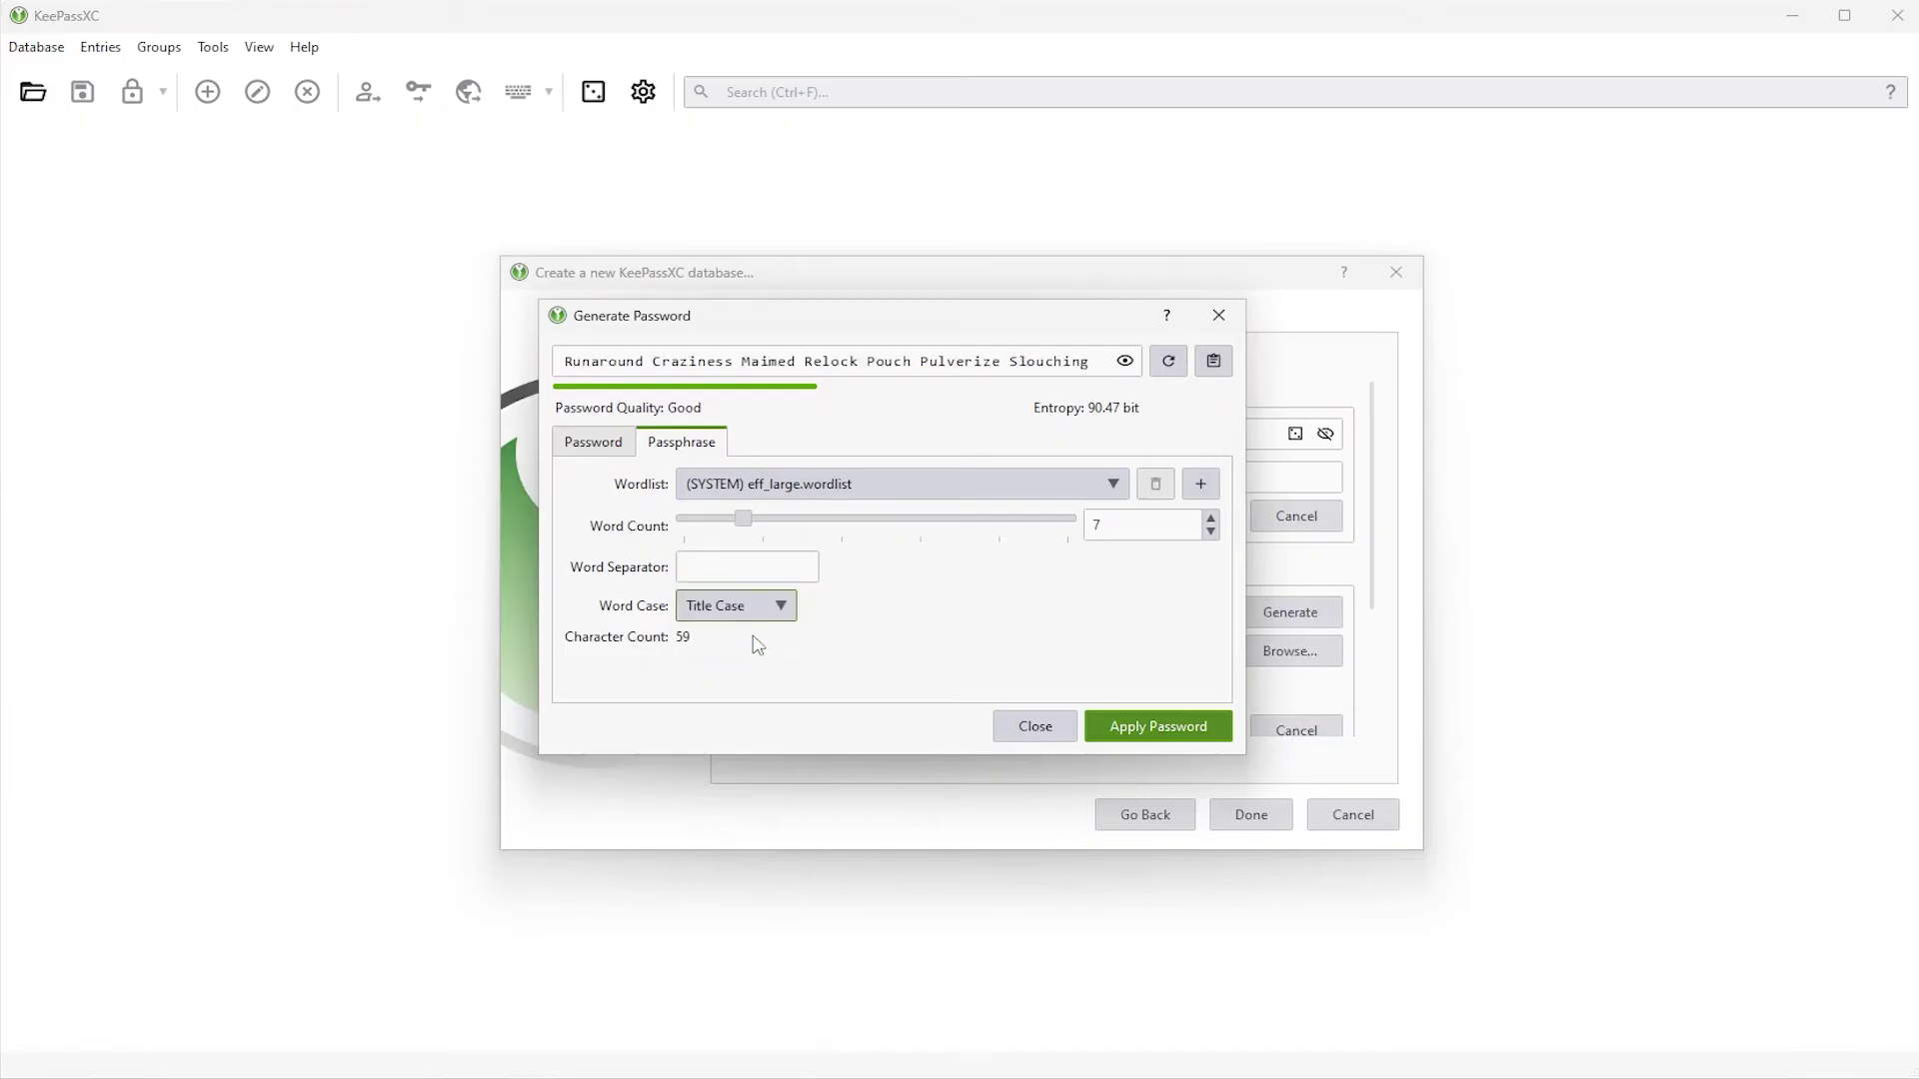
- Return to a 20-character random password and select the generated text
{"action": "left_click", "coordinate": [593, 443]}
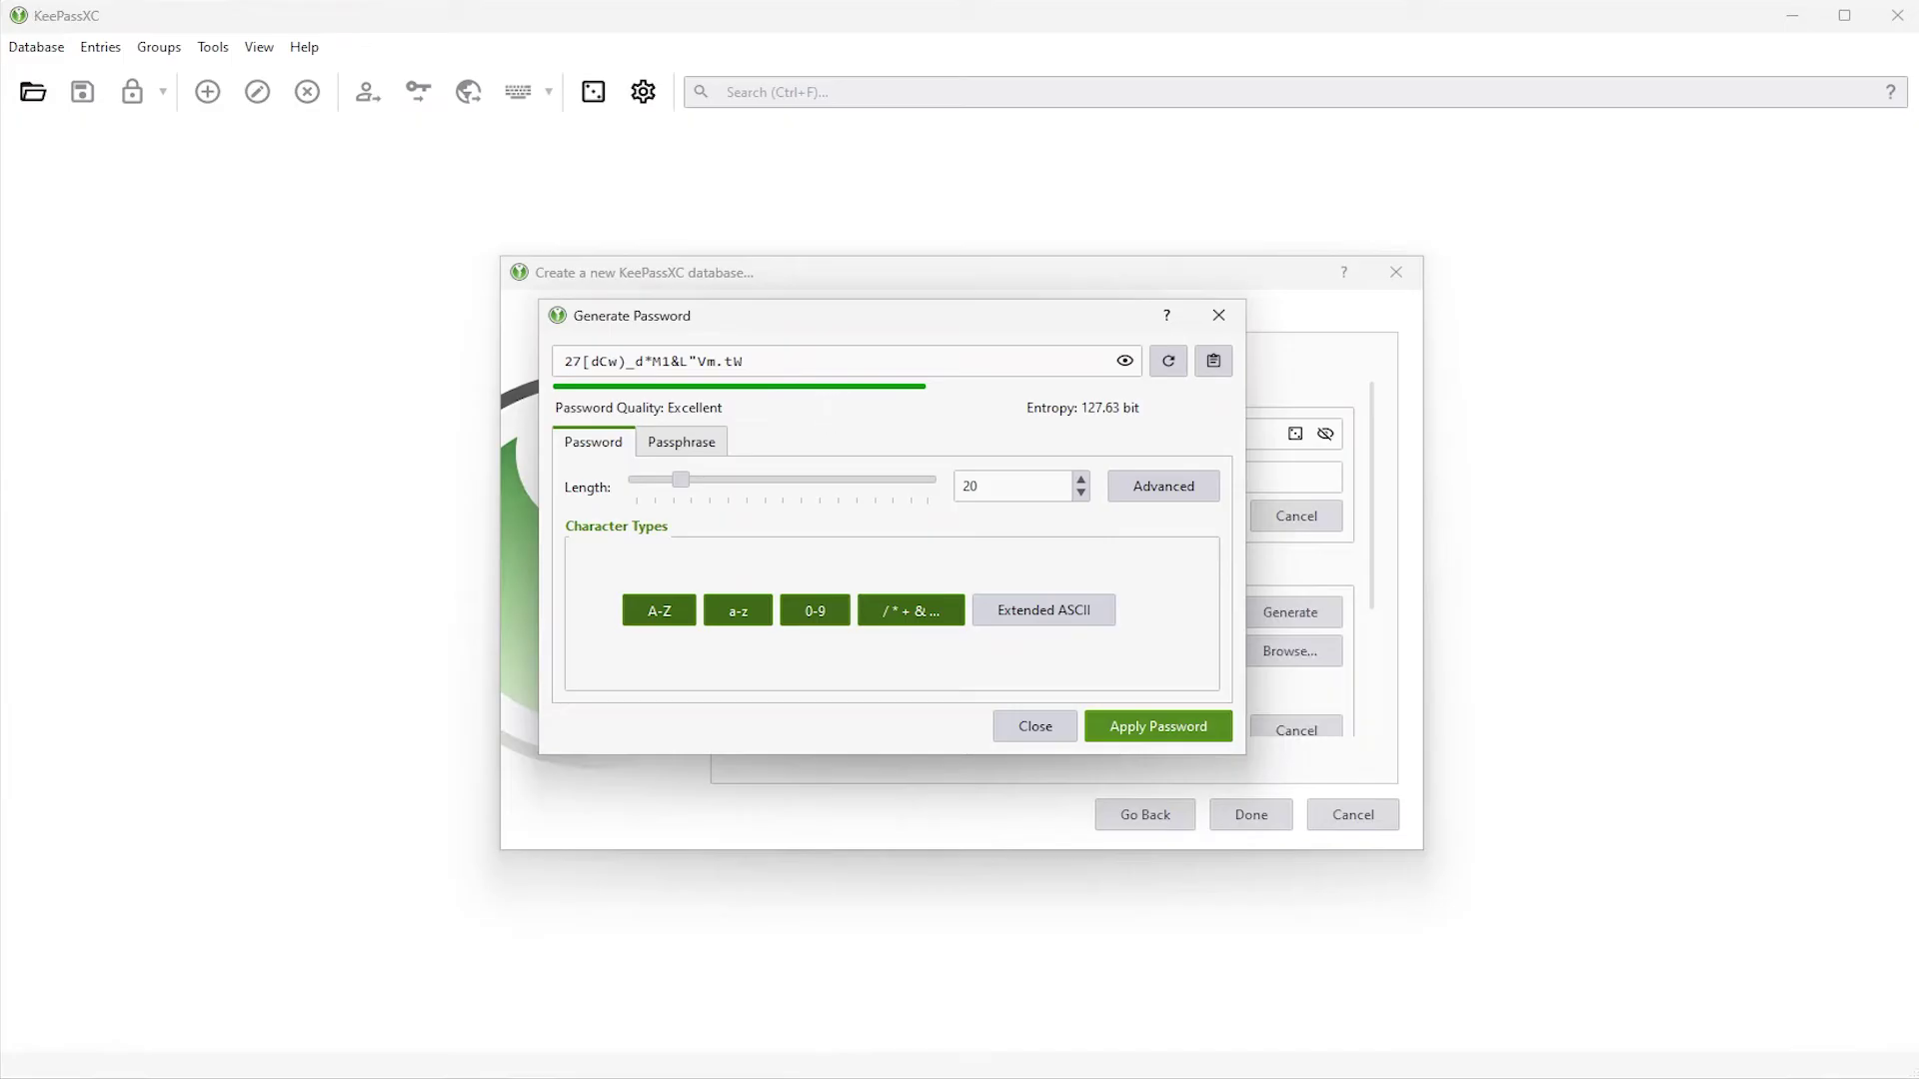
{"action": "left_click", "coordinate": [799, 361]}
{"action": "left_click_drag", "start_coordinate": [799, 361], "coordinate": [562, 362]}
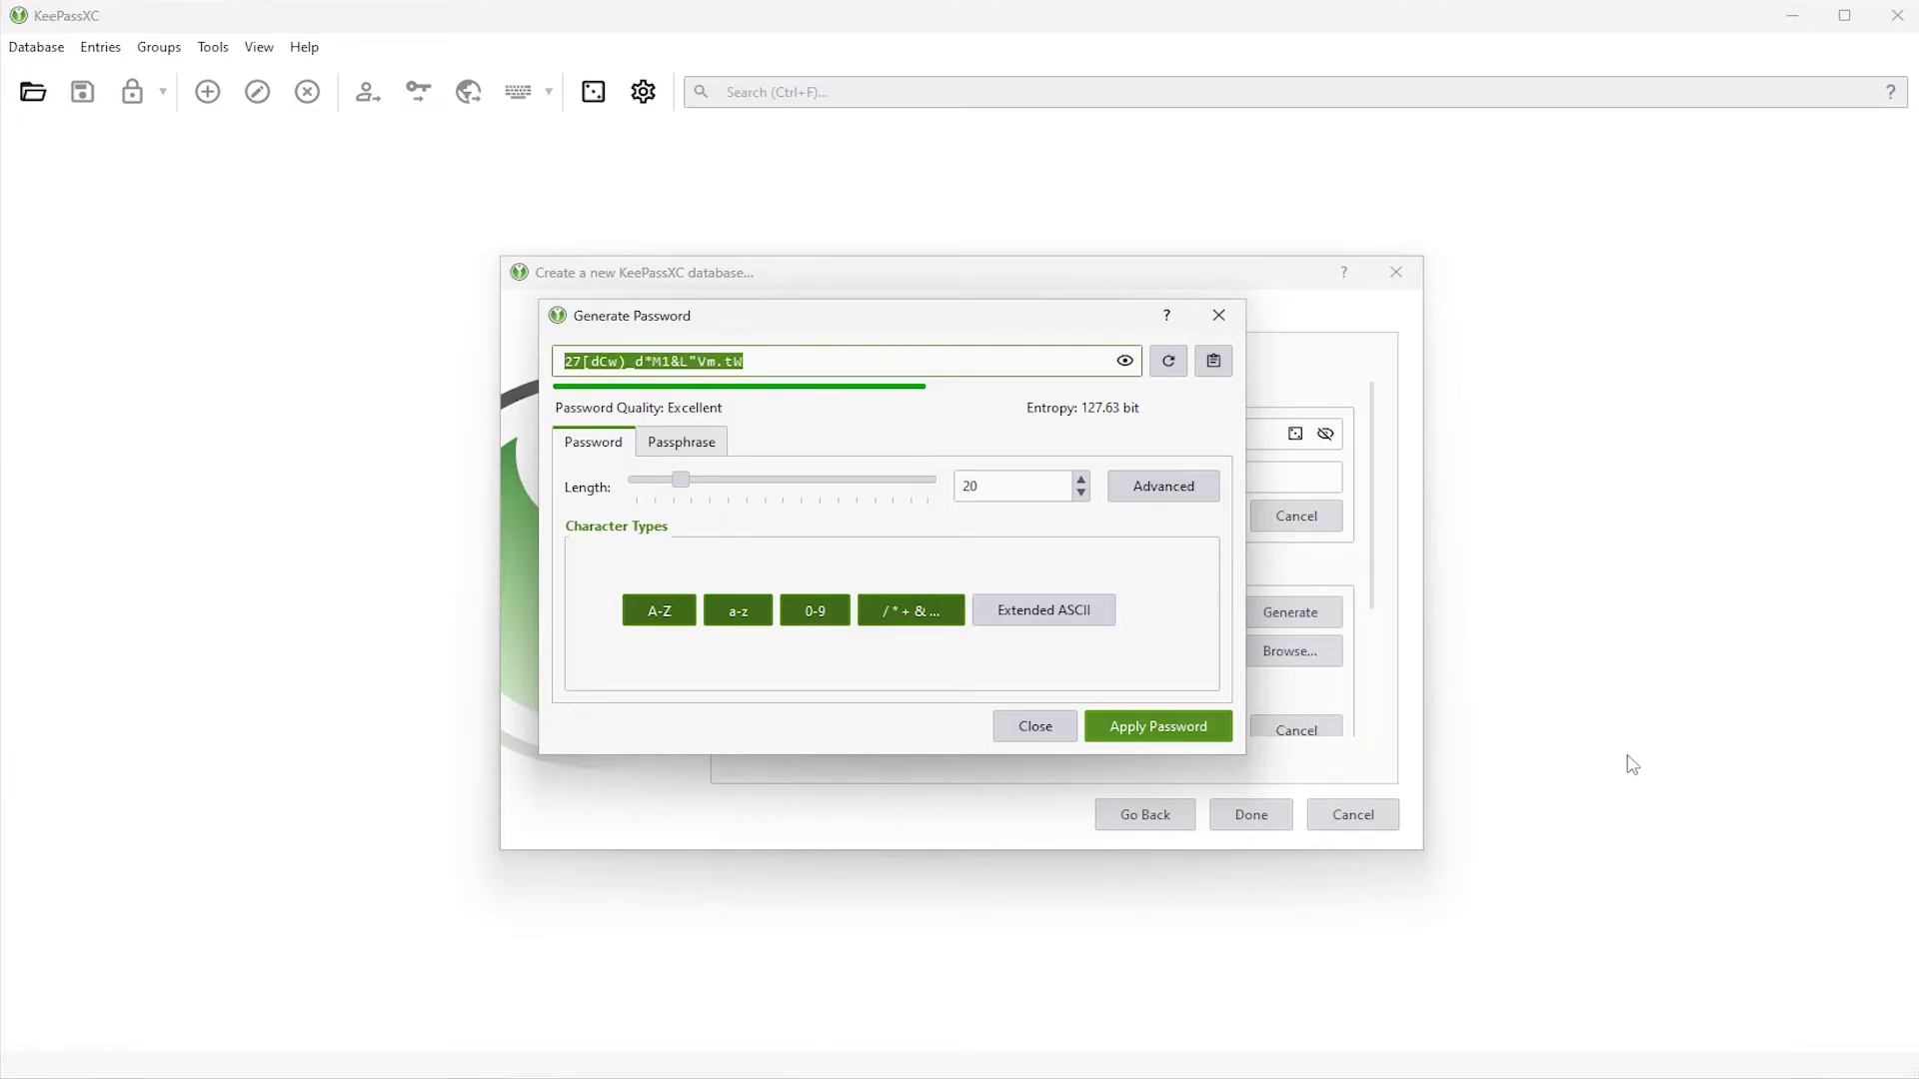
- Apply the generated password, finish the wizard, and save the database as DatabaseDemo in Downloads
{"action": "left_click", "coordinate": [1159, 727]}
{"action": "key", "text": "Return"}
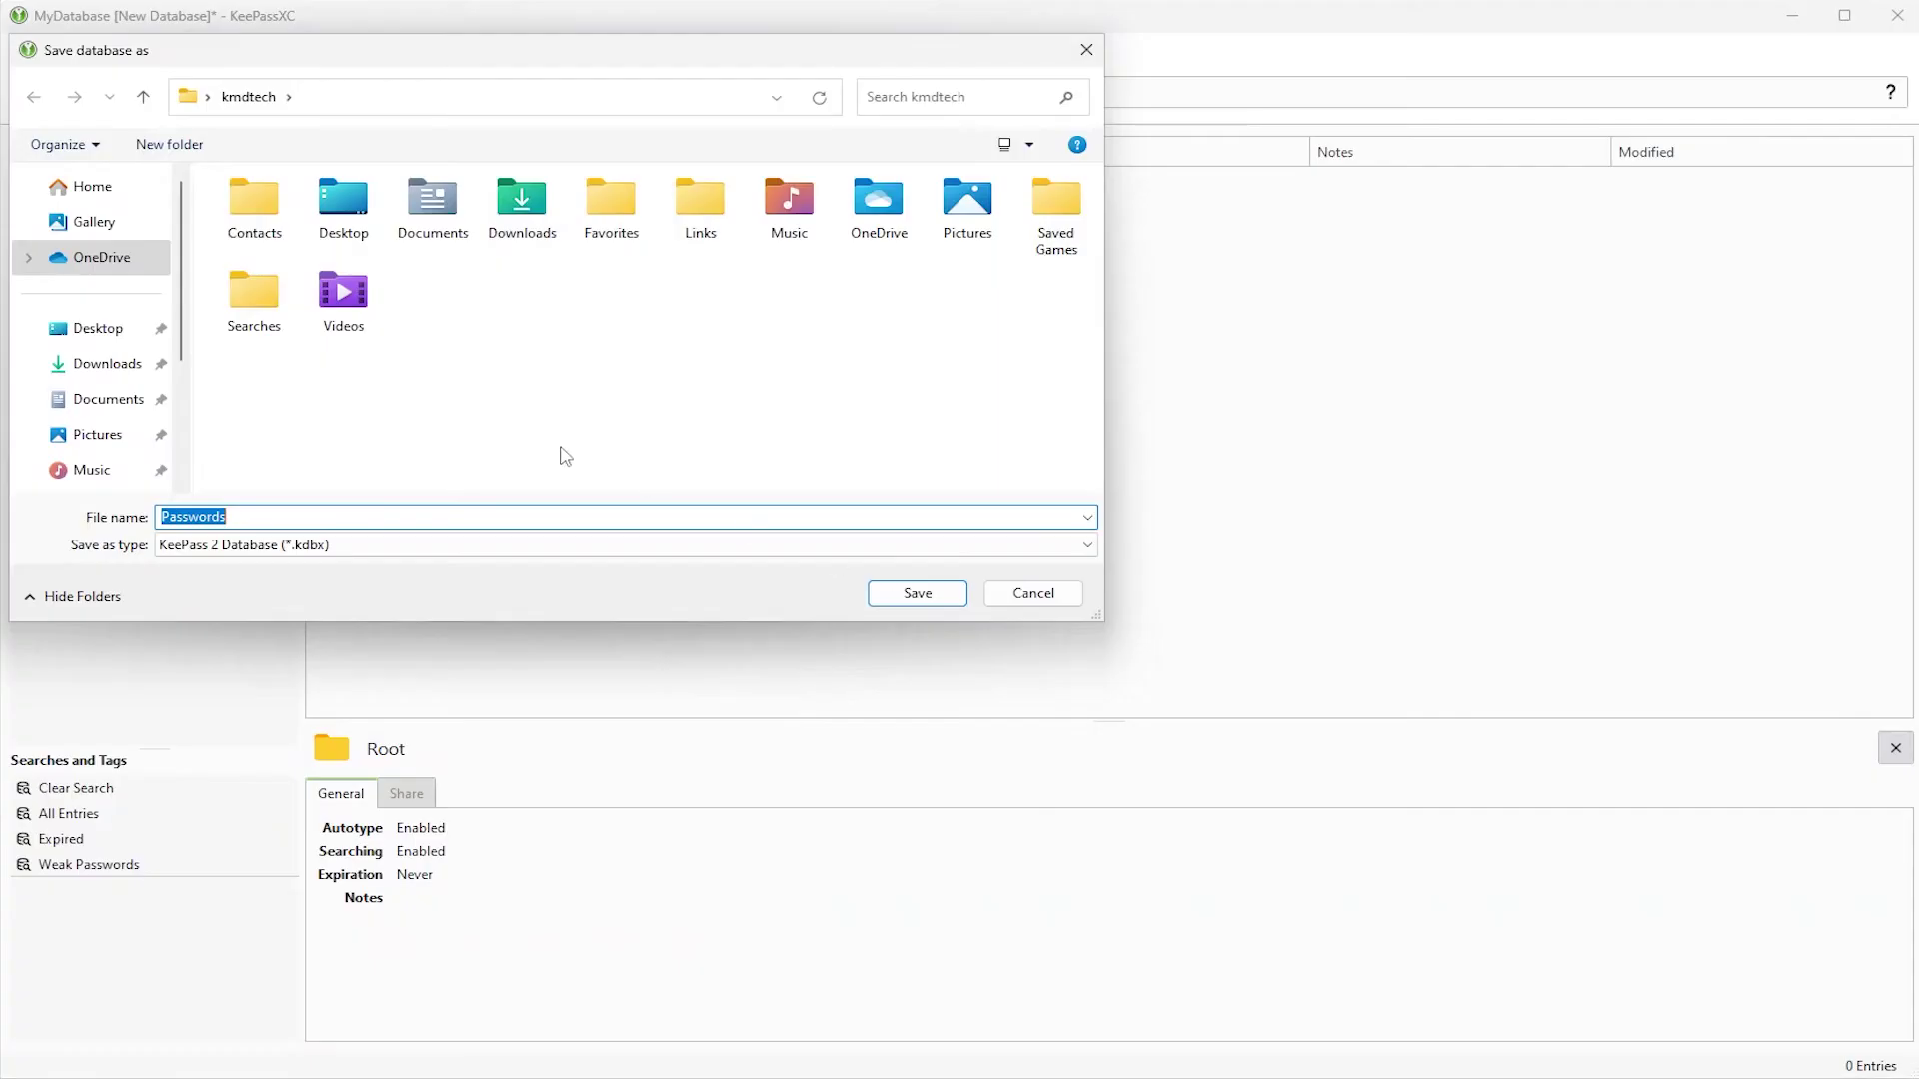
{"action": "left_click", "coordinate": [88, 370]}
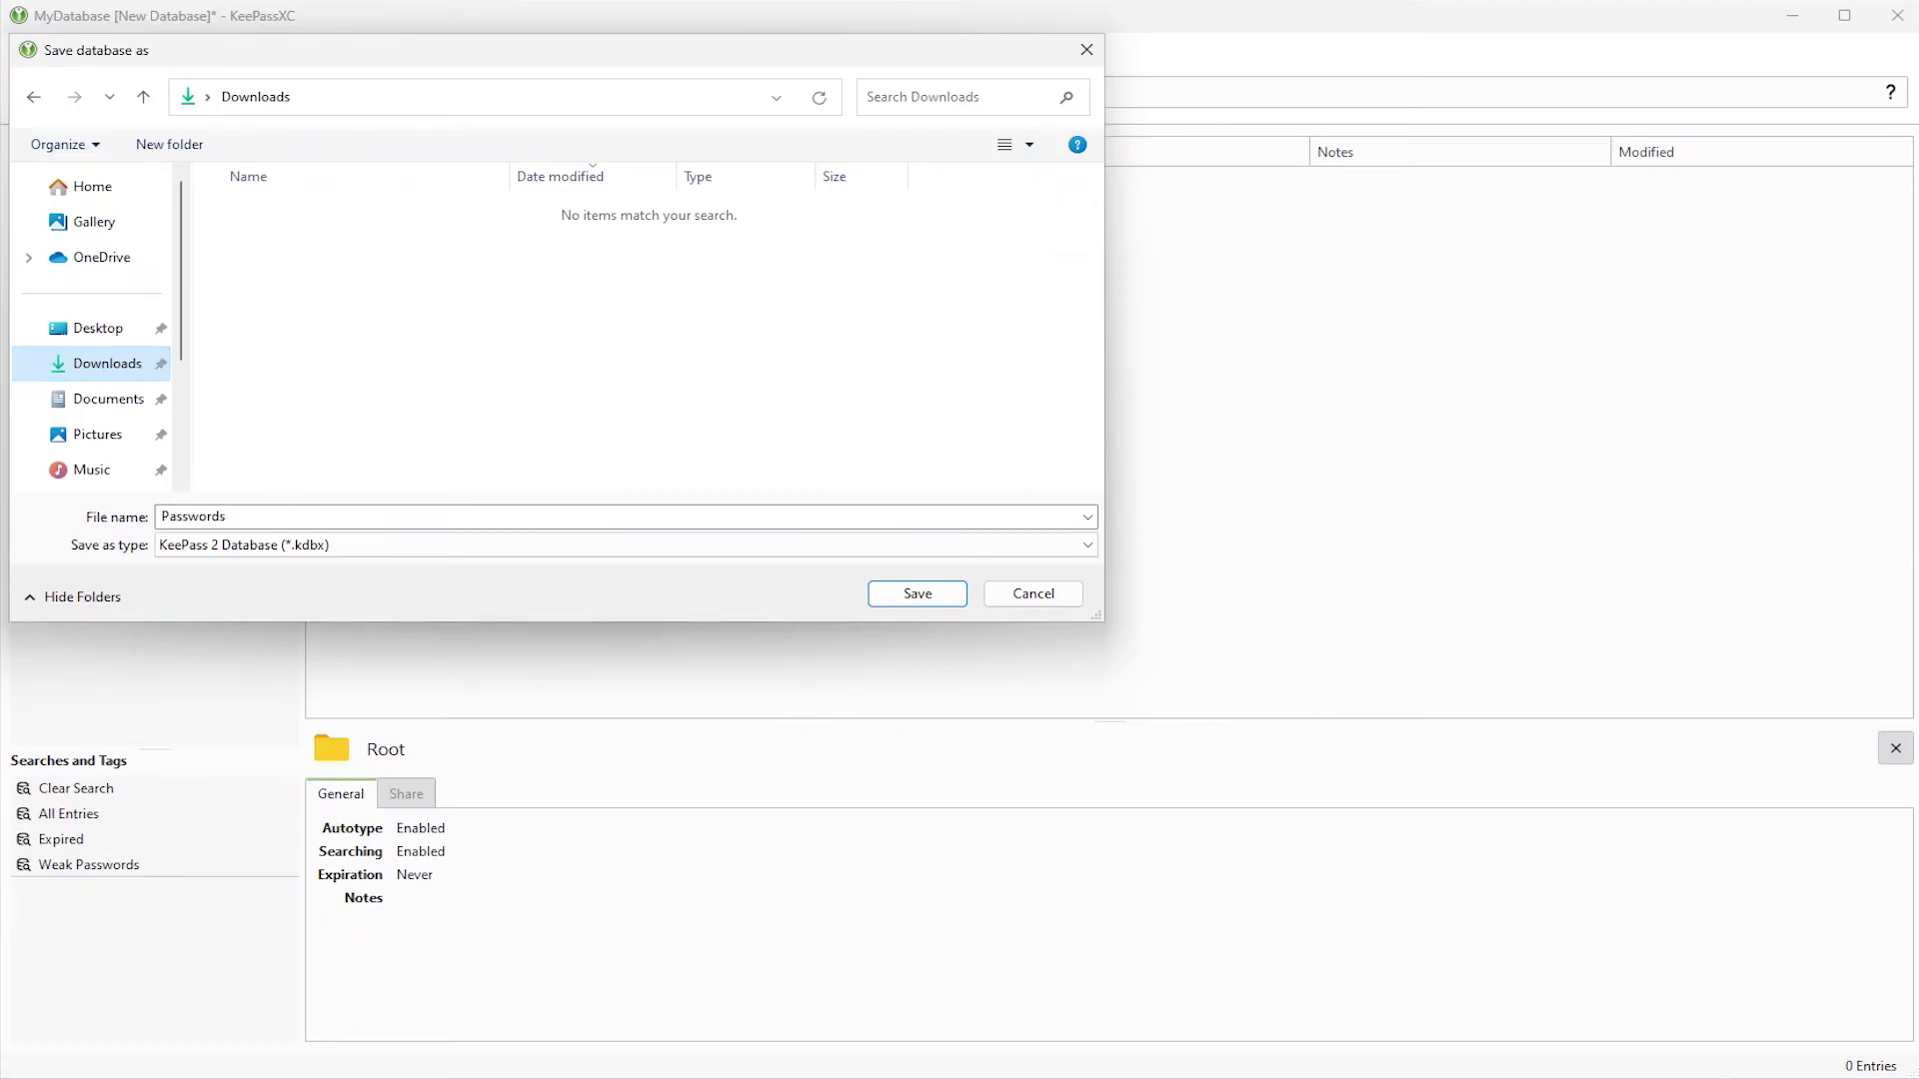
{"action": "double_click", "coordinate": [280, 516]}
{"action": "type", "text": "DatabaseDemo"}
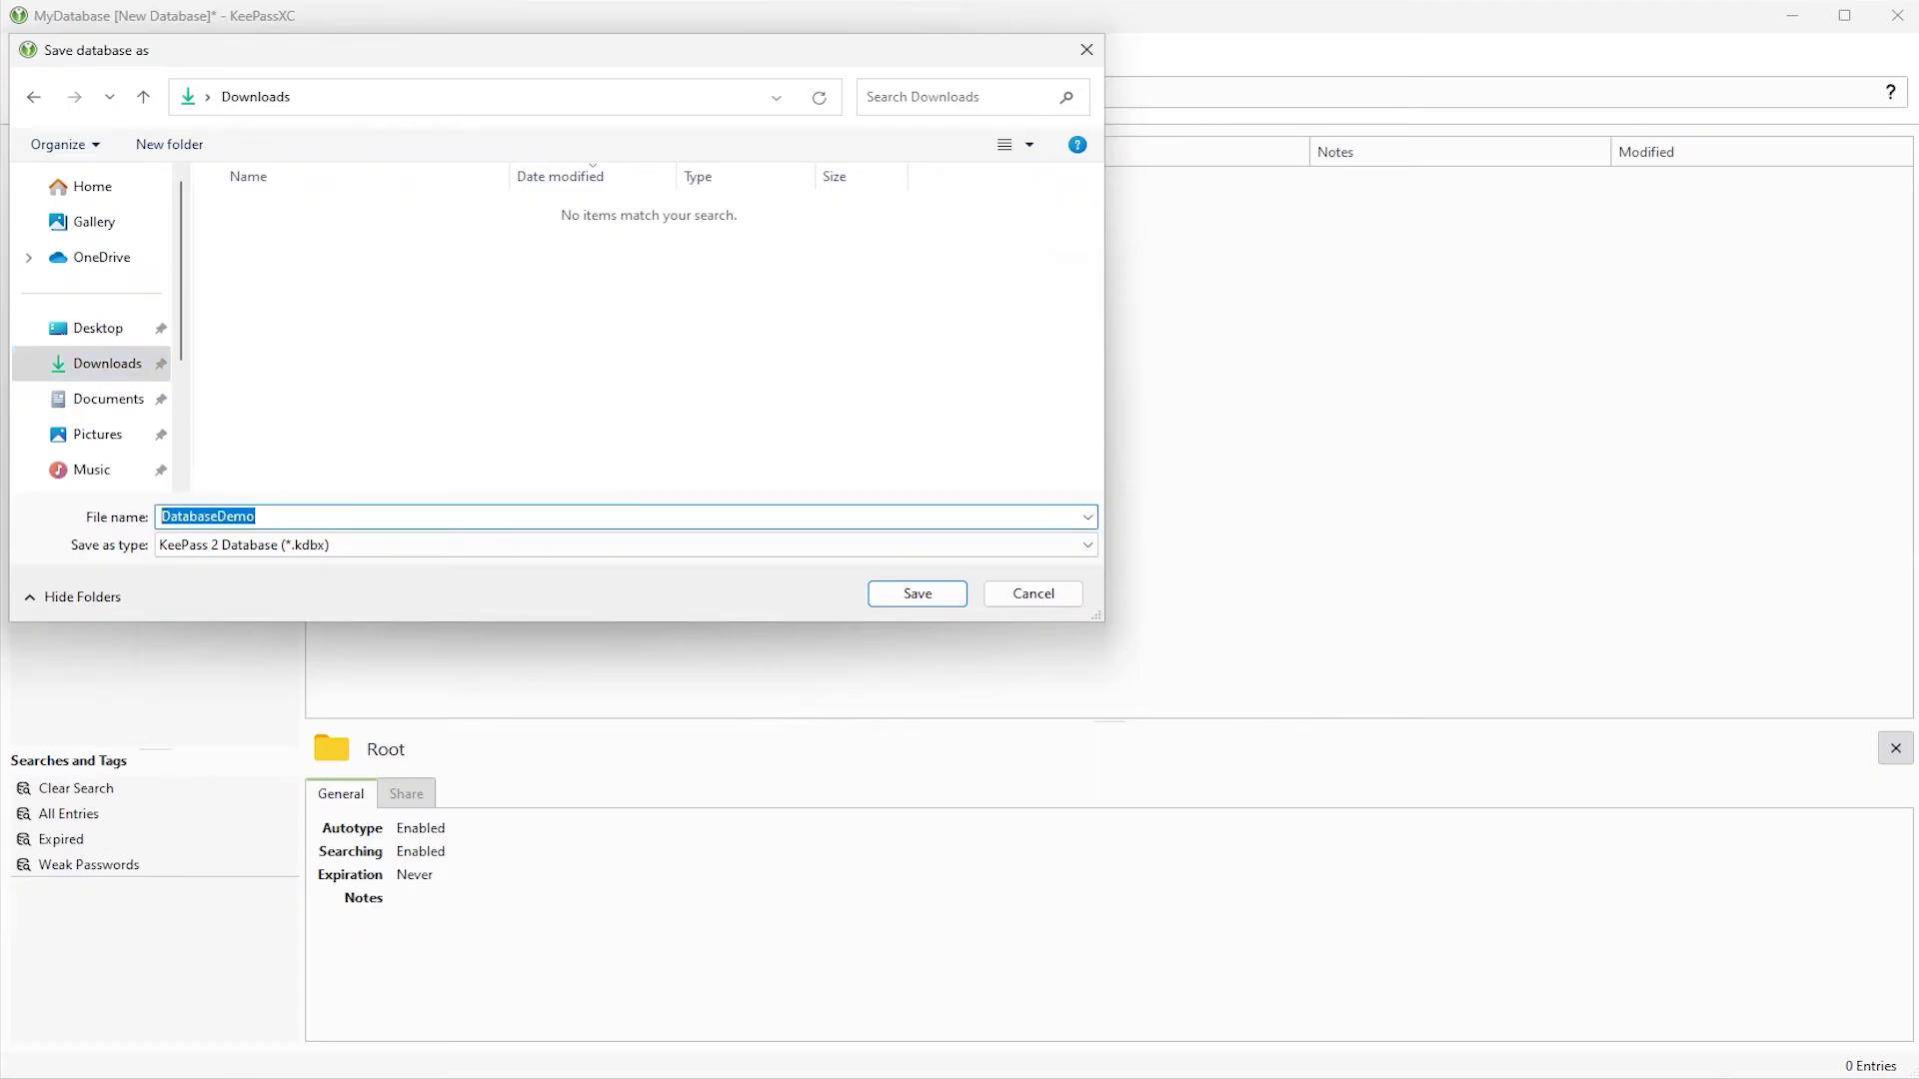
{"action": "left_click", "coordinate": [256, 516]}
{"action": "key", "text": "Return"}
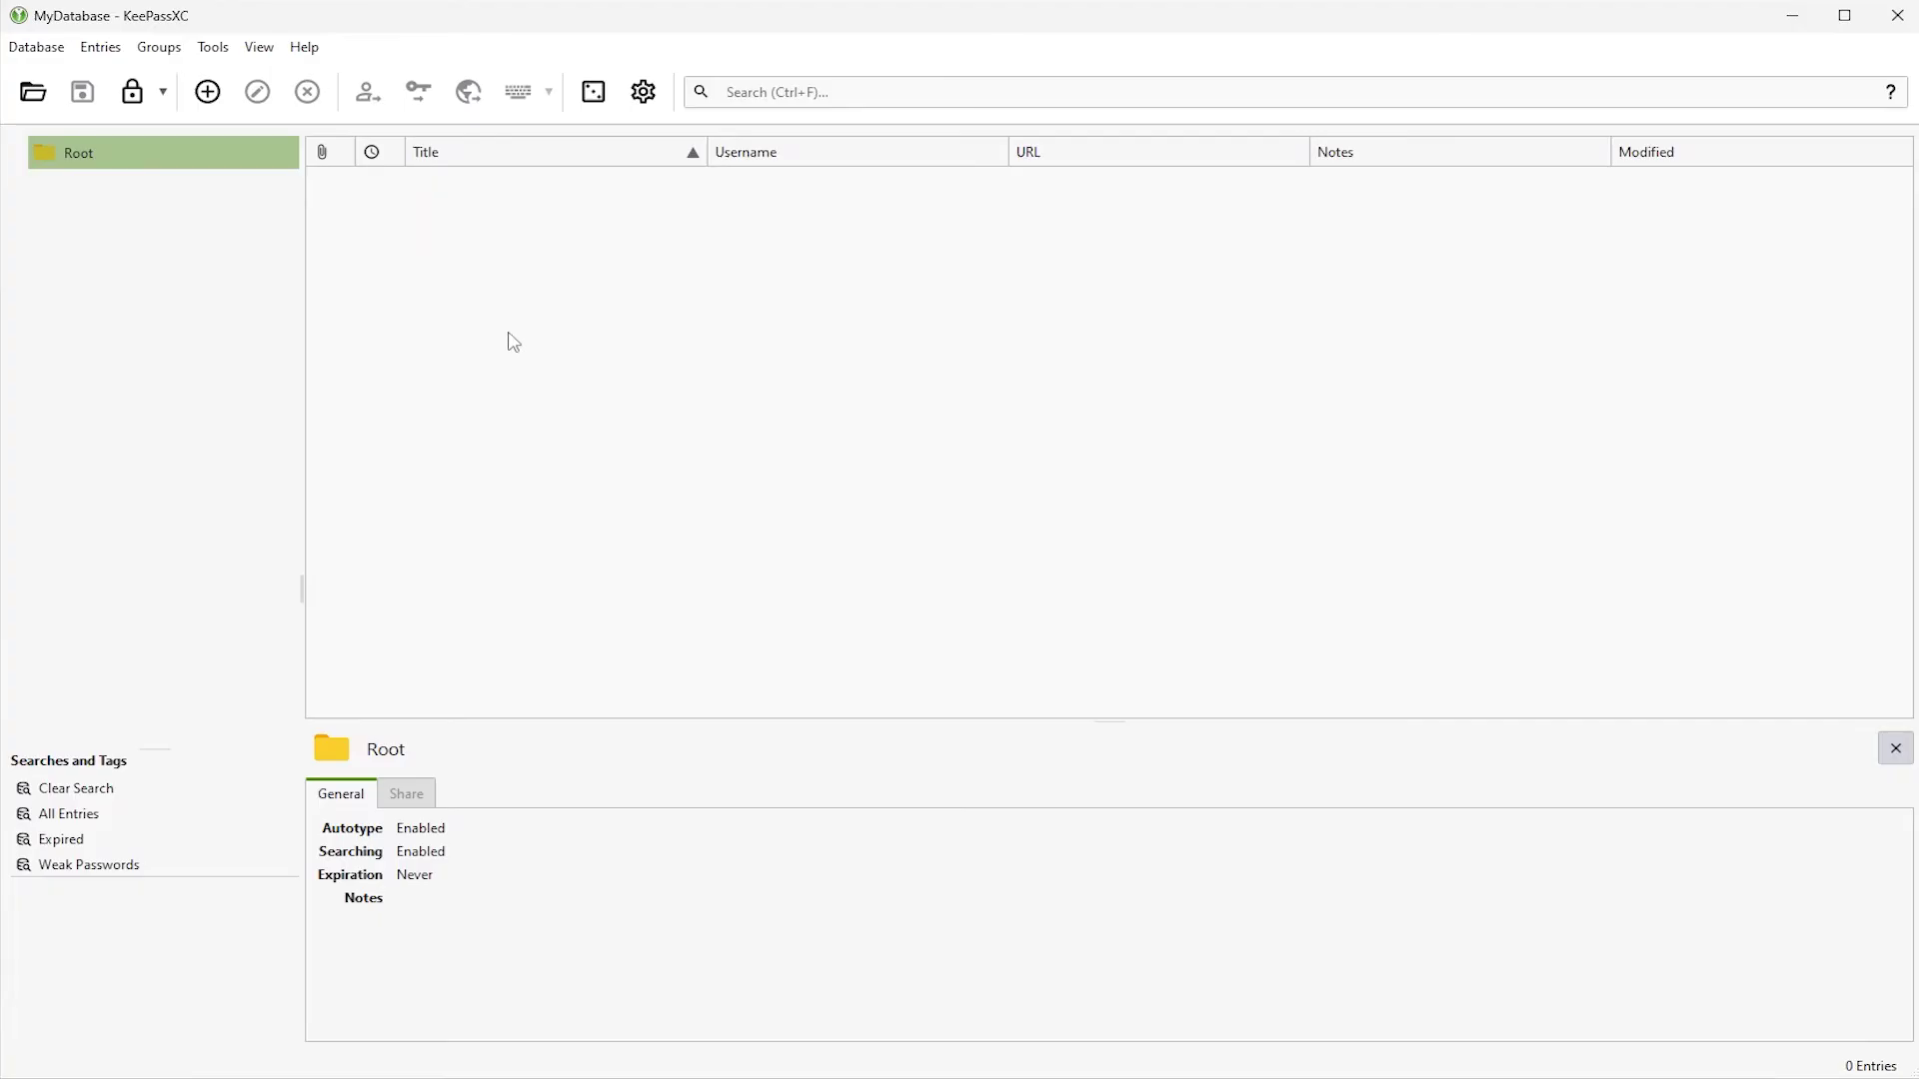
- Close the database, reopen DatabaseDemo from Downloads, and try unlocking with the pasted password alone
{"action": "left_click", "coordinate": [47, 54]}
{"action": "left_click", "coordinate": [108, 234]}
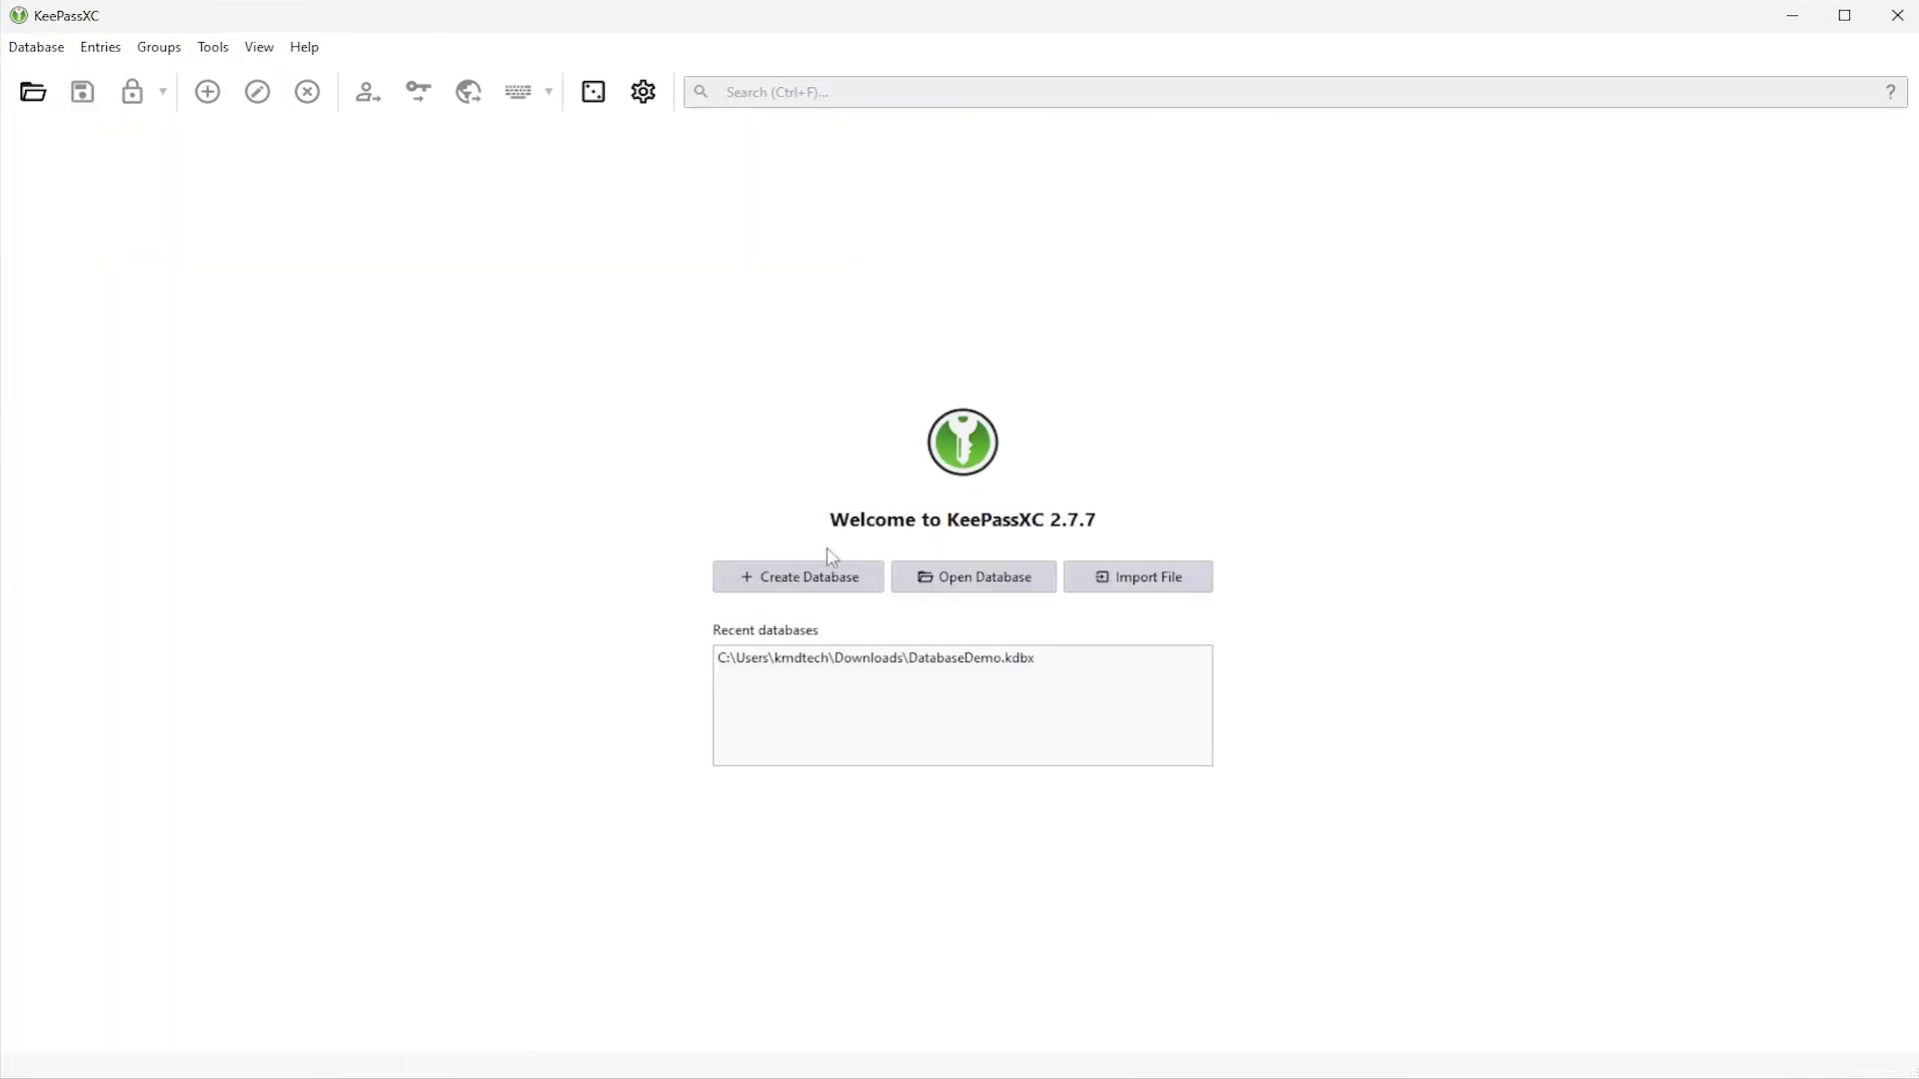
{"action": "left_click", "coordinate": [974, 586]}
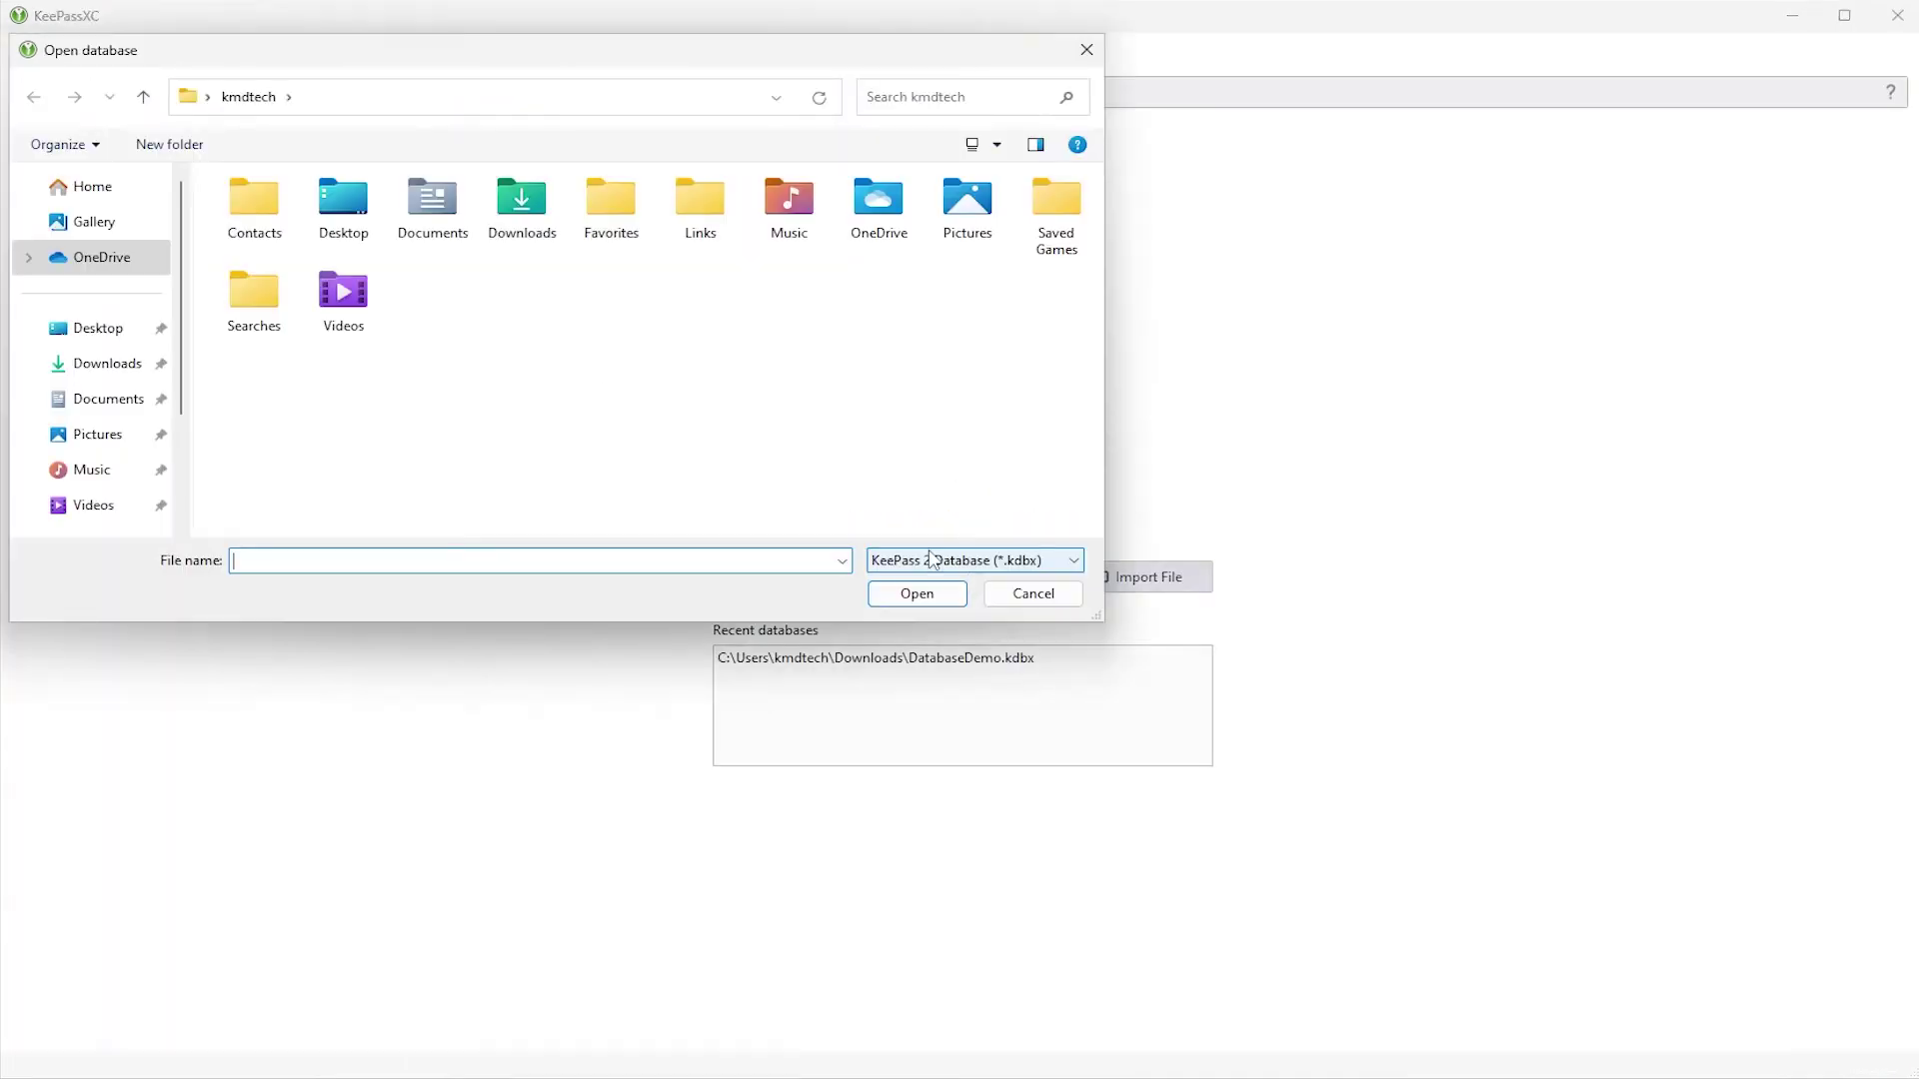
{"action": "left_click", "coordinate": [125, 366]}
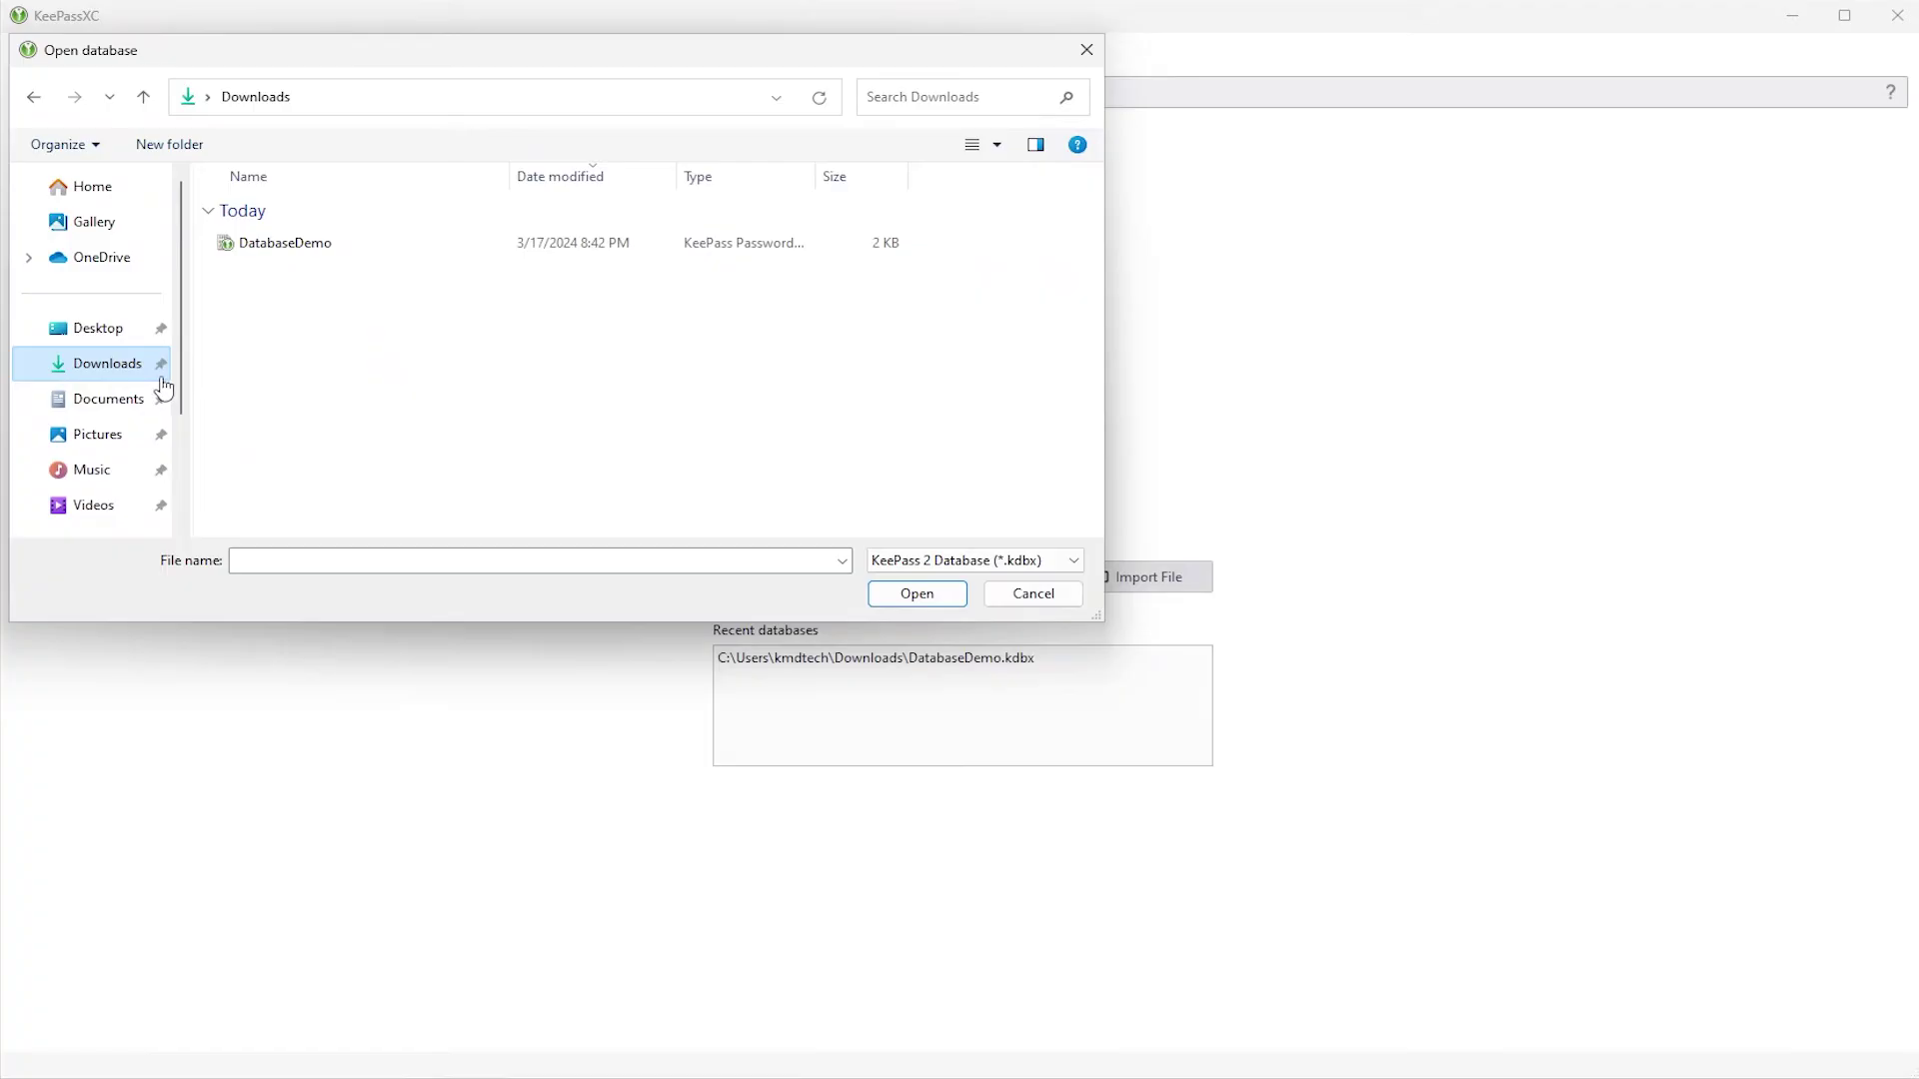
{"action": "double_click", "coordinate": [262, 242]}
{"action": "key", "text": "ctrl+v"}
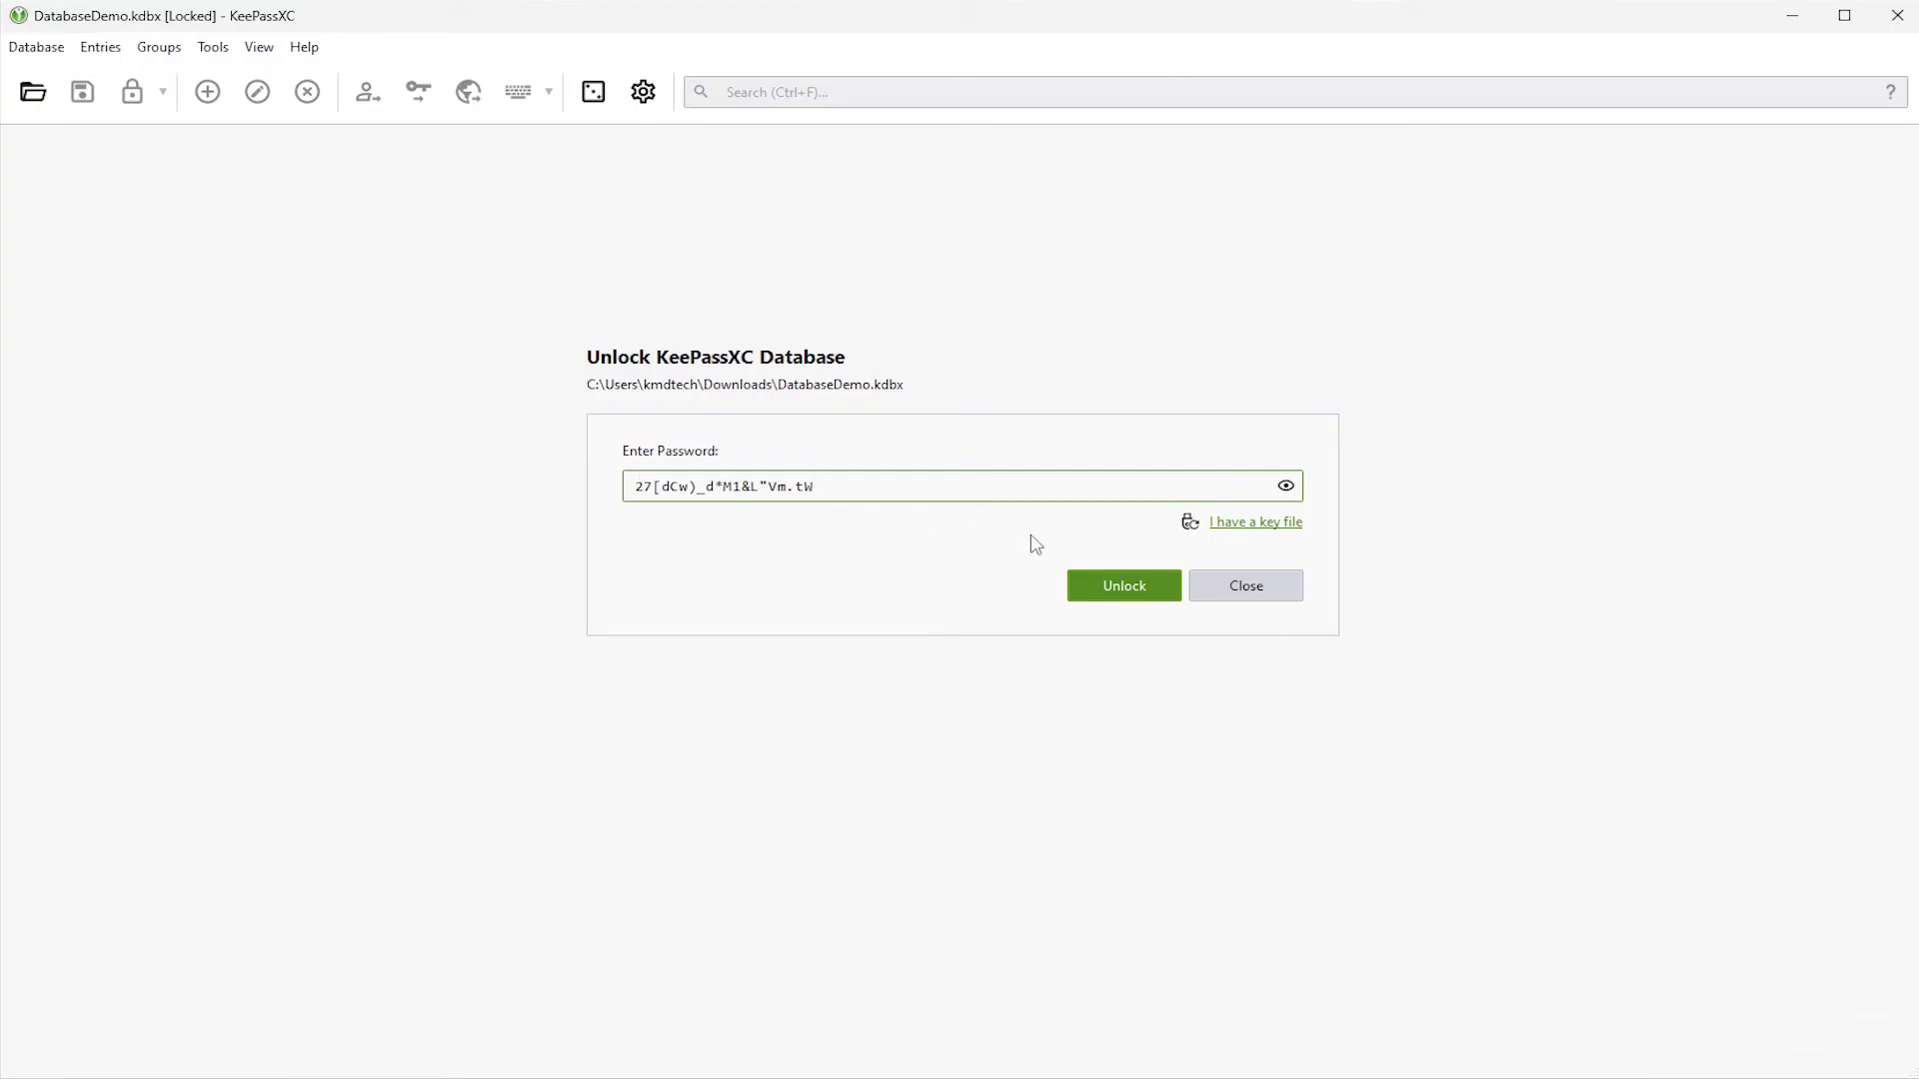
{"action": "left_click", "coordinate": [1137, 598]}
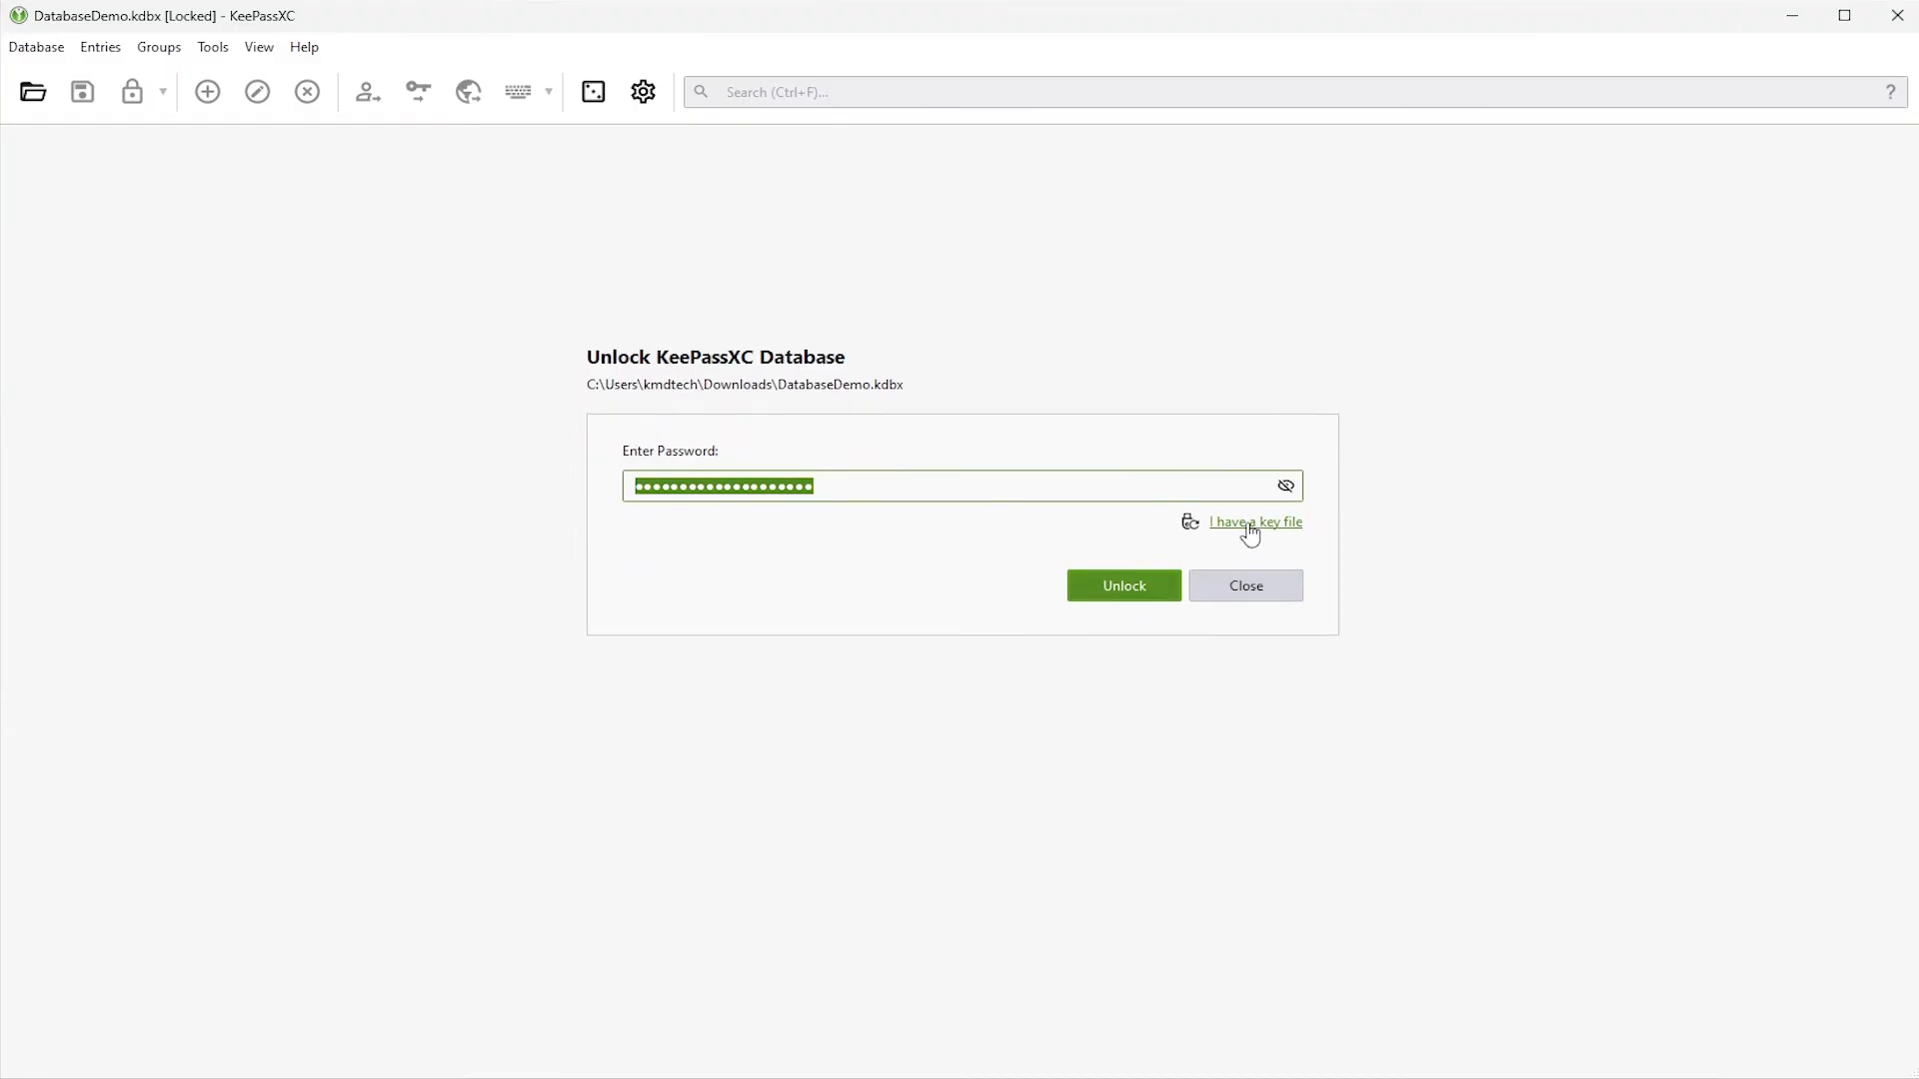
- Add mykeyfile.keyx from Downloads as the key file and unlock the database
{"action": "left_click", "coordinate": [1248, 528]}
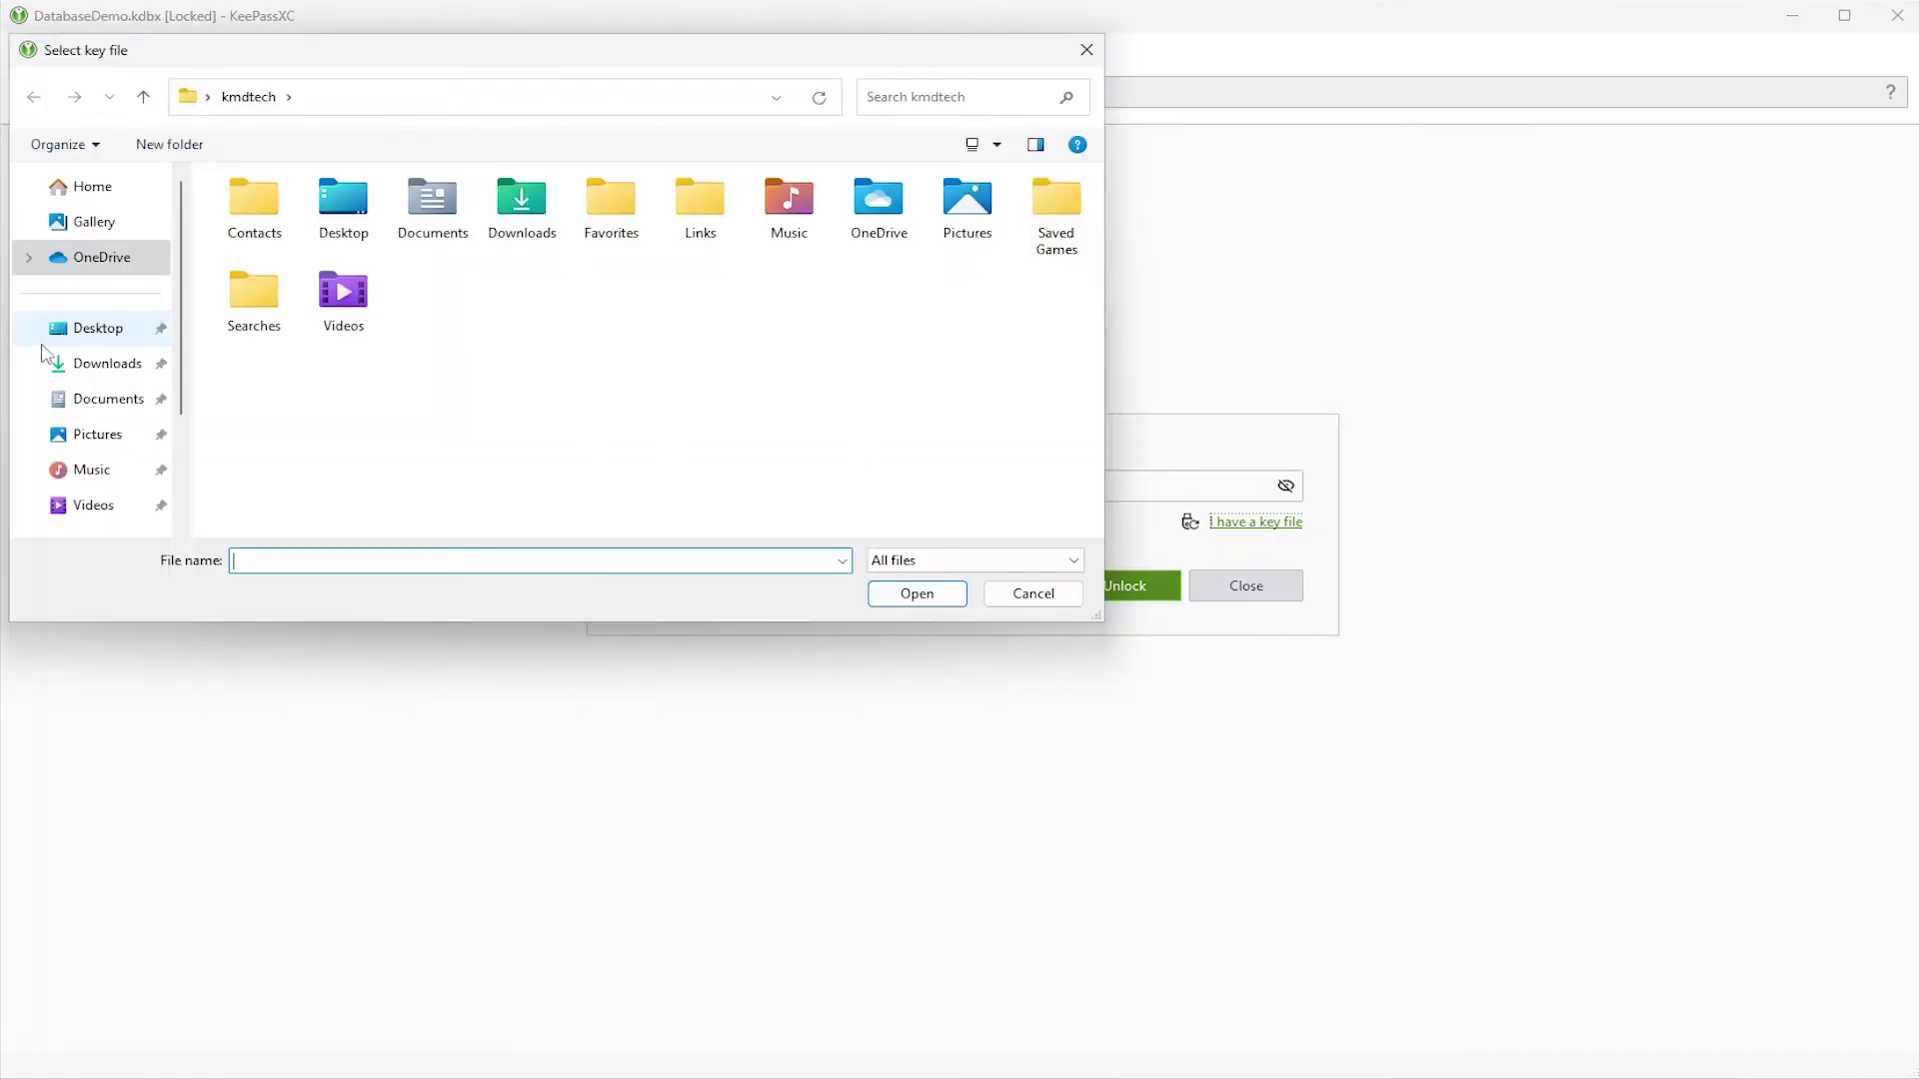
{"action": "left_click", "coordinate": [100, 364]}
{"action": "double_click", "coordinate": [300, 276]}
{"action": "left_click", "coordinate": [1120, 651]}
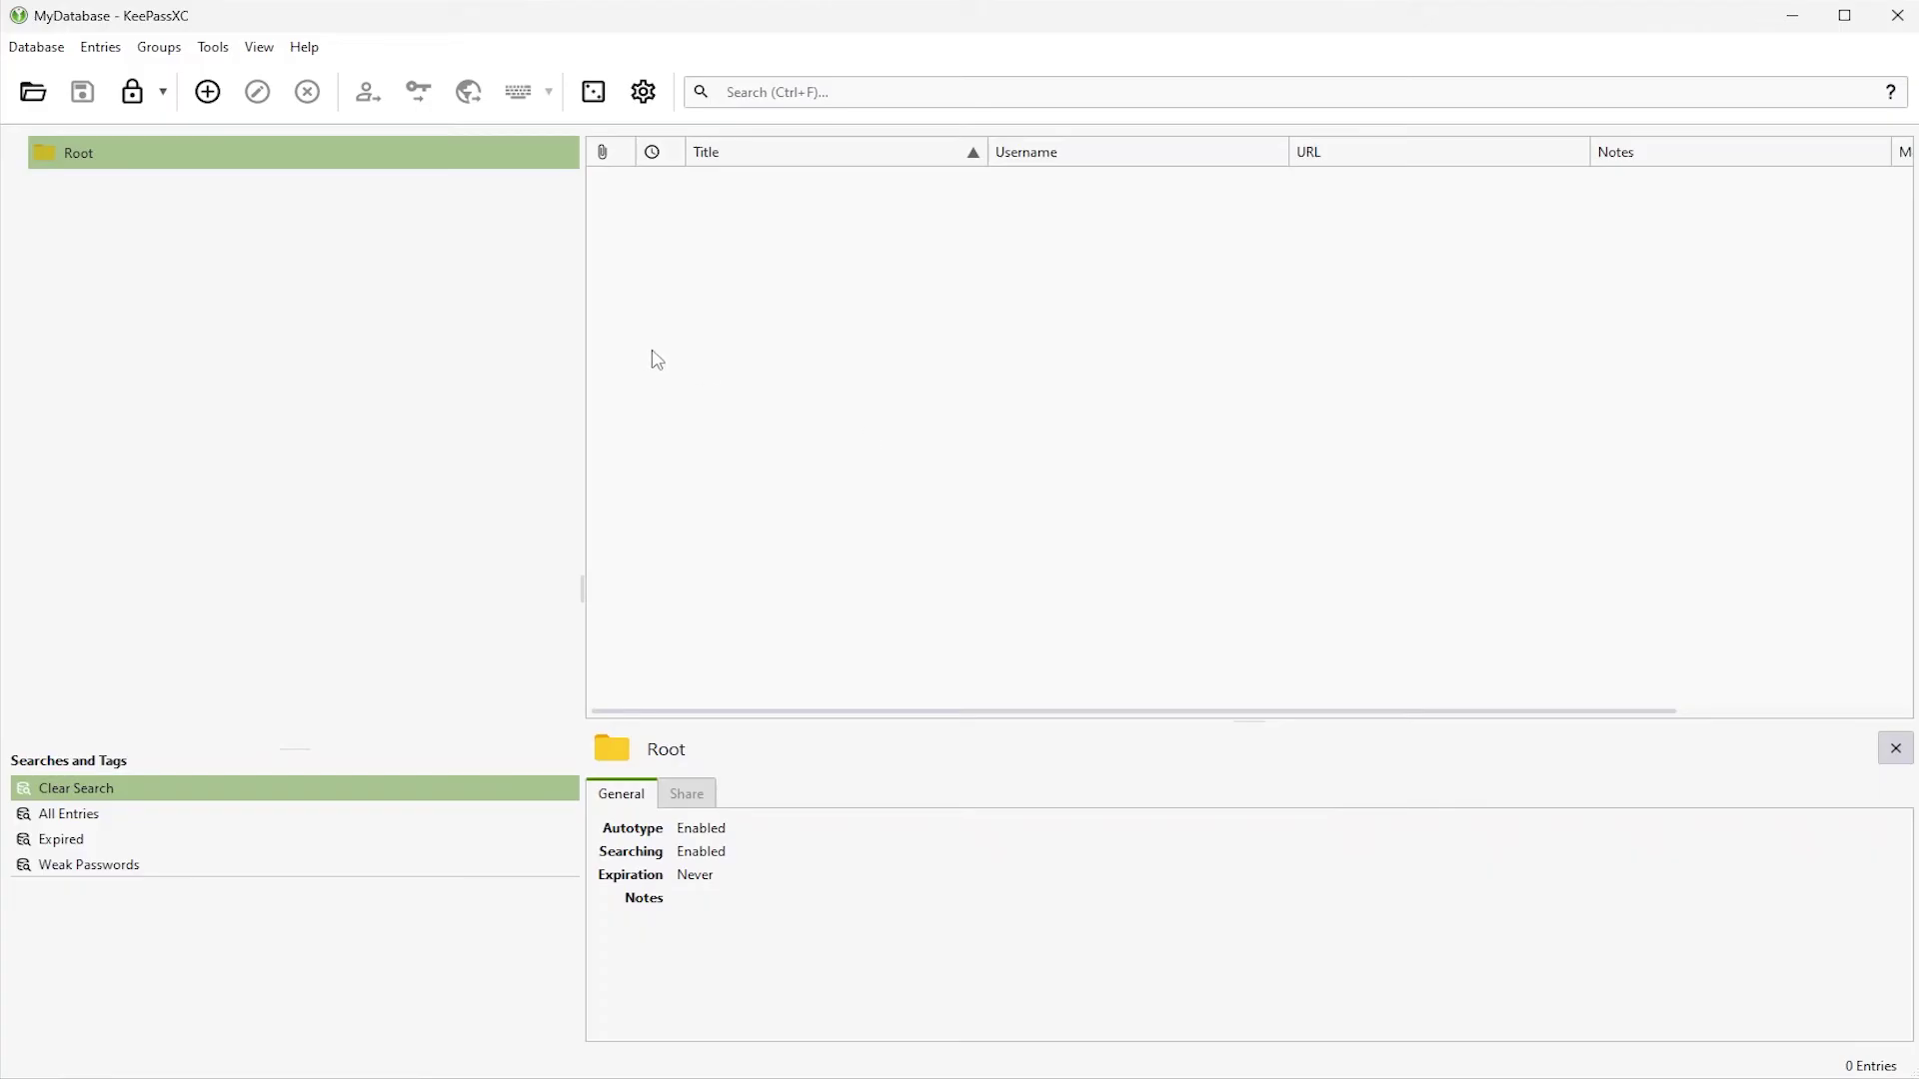
- Add a new entry titled 'Steam Account Example' and fill in its username
{"action": "left_click", "coordinate": [208, 93]}
{"action": "type", "text": "Steam Account"}
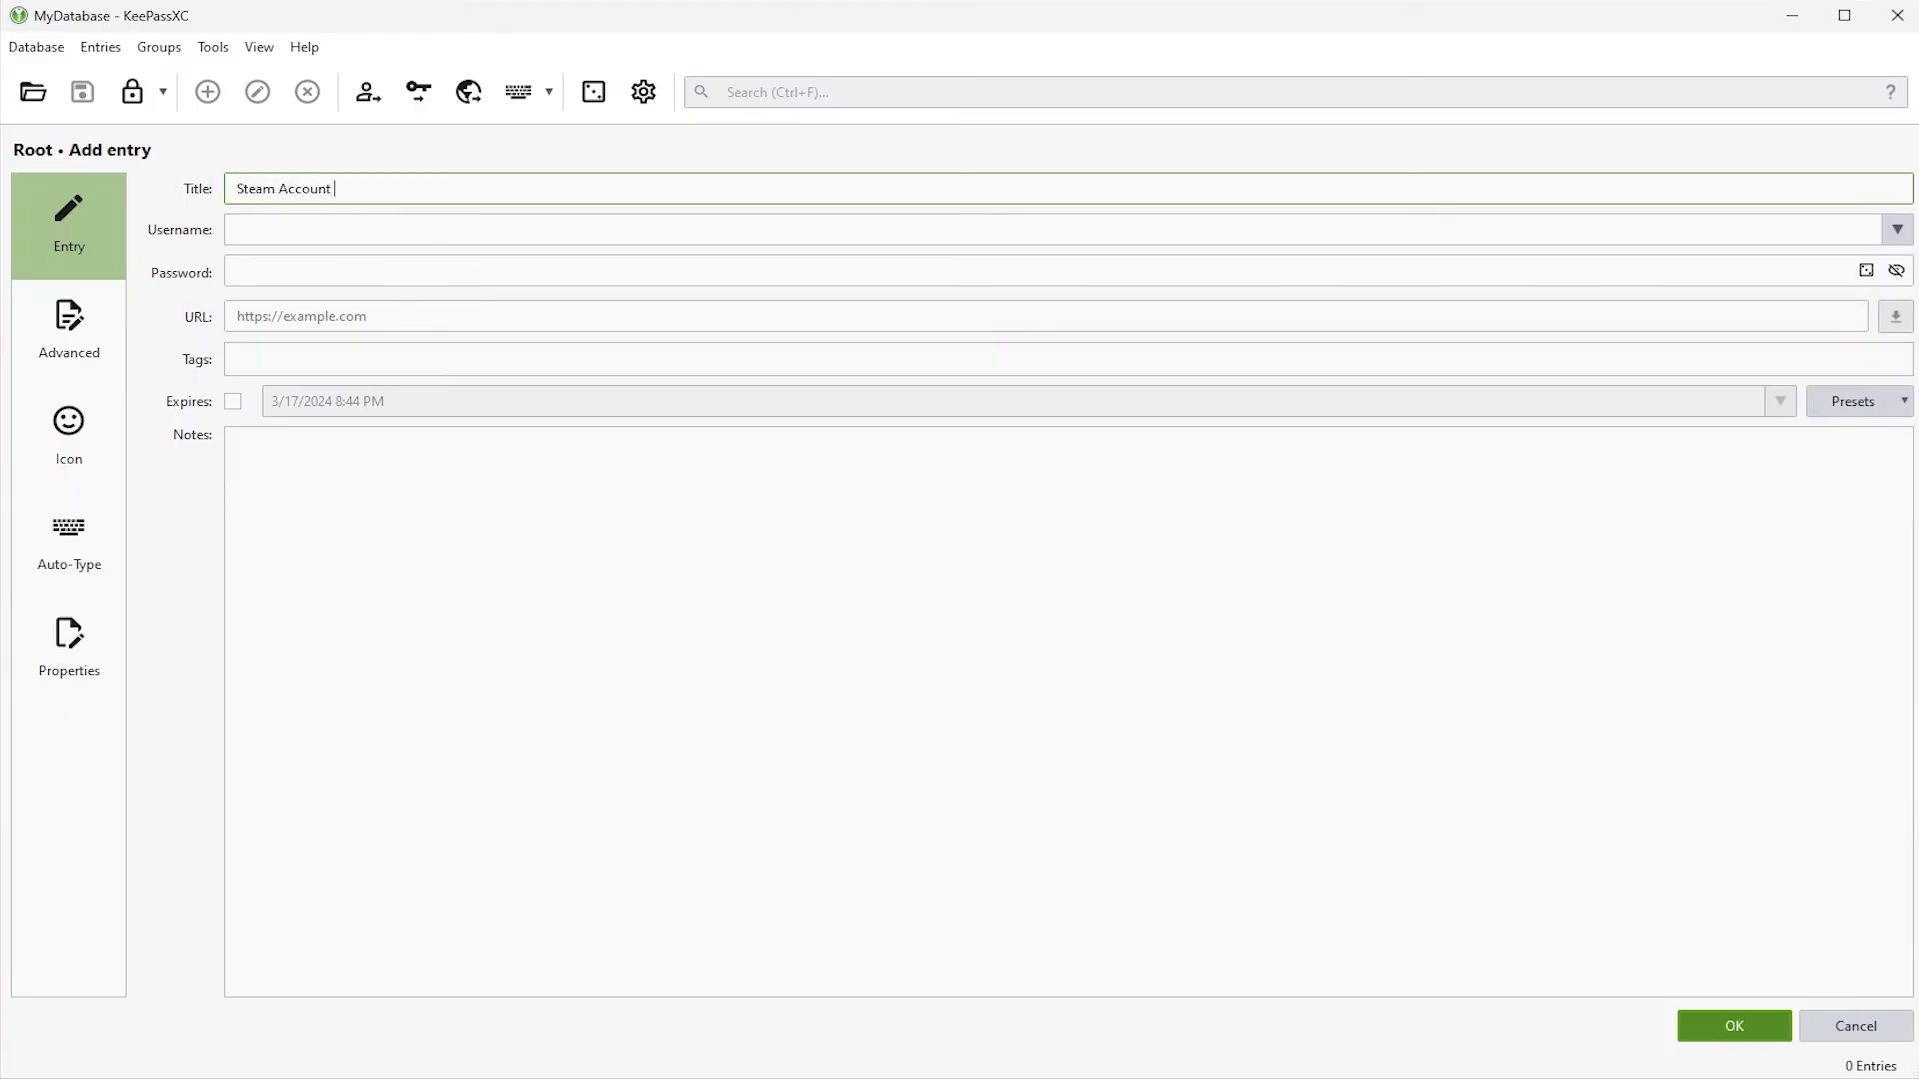
{"action": "type", "text": " Example"}
{"action": "key", "text": "Tab"}
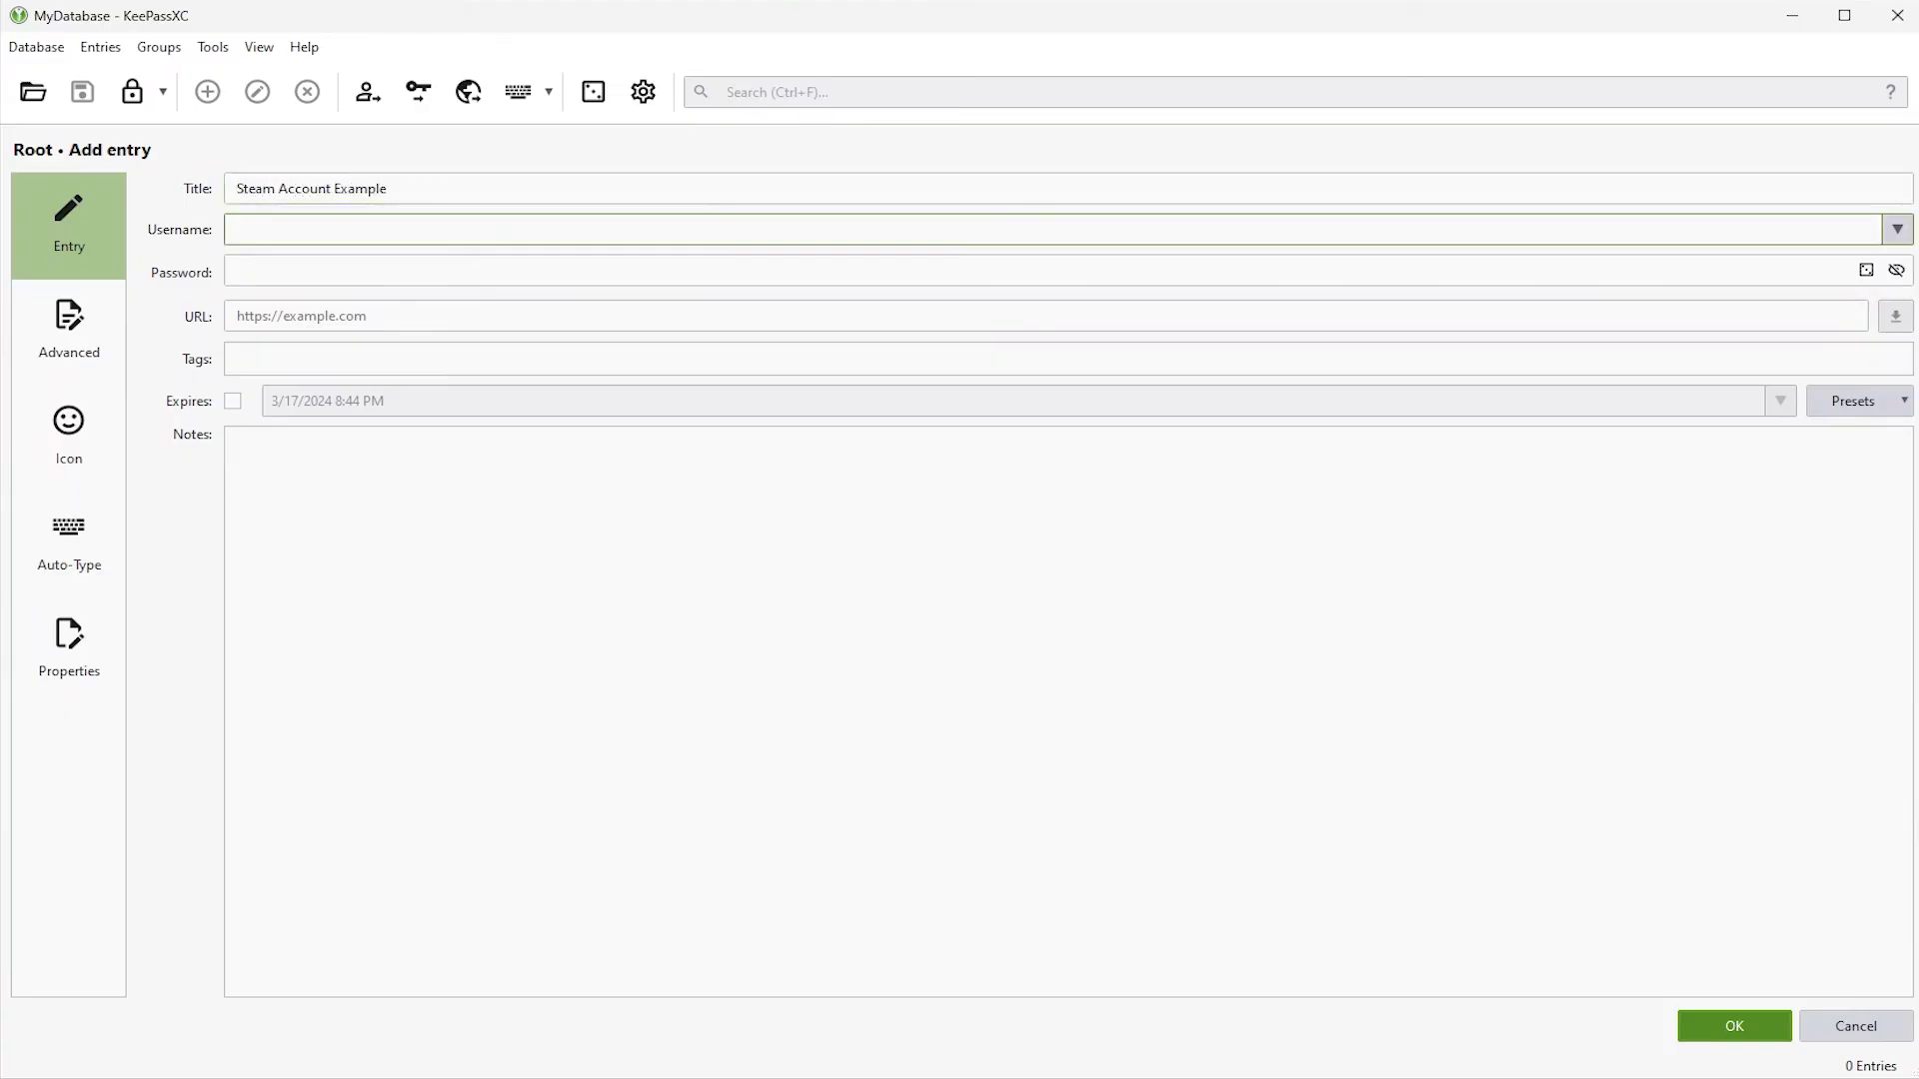
{"action": "type", "text": "mysteamaccount"}
{"action": "key", "text": "Tab"}
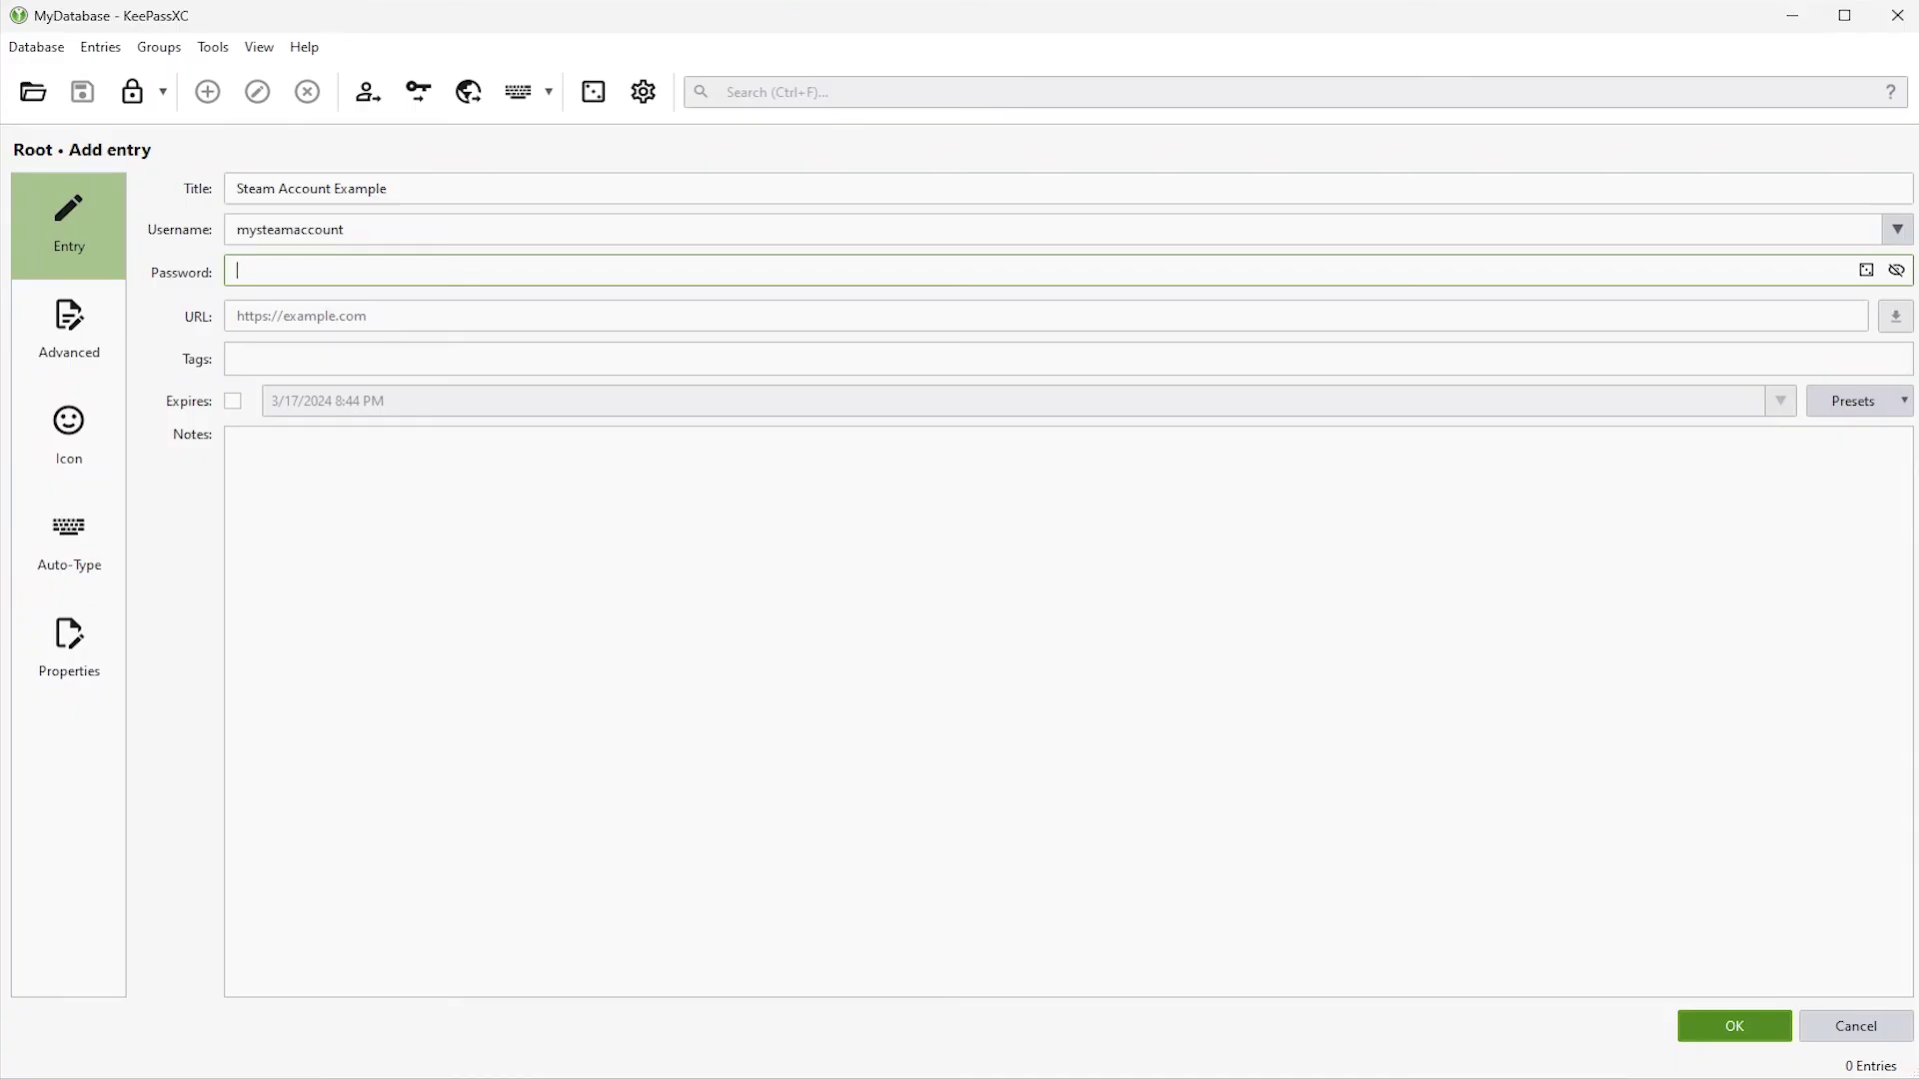
{"action": "left_click", "coordinate": [1866, 270]}
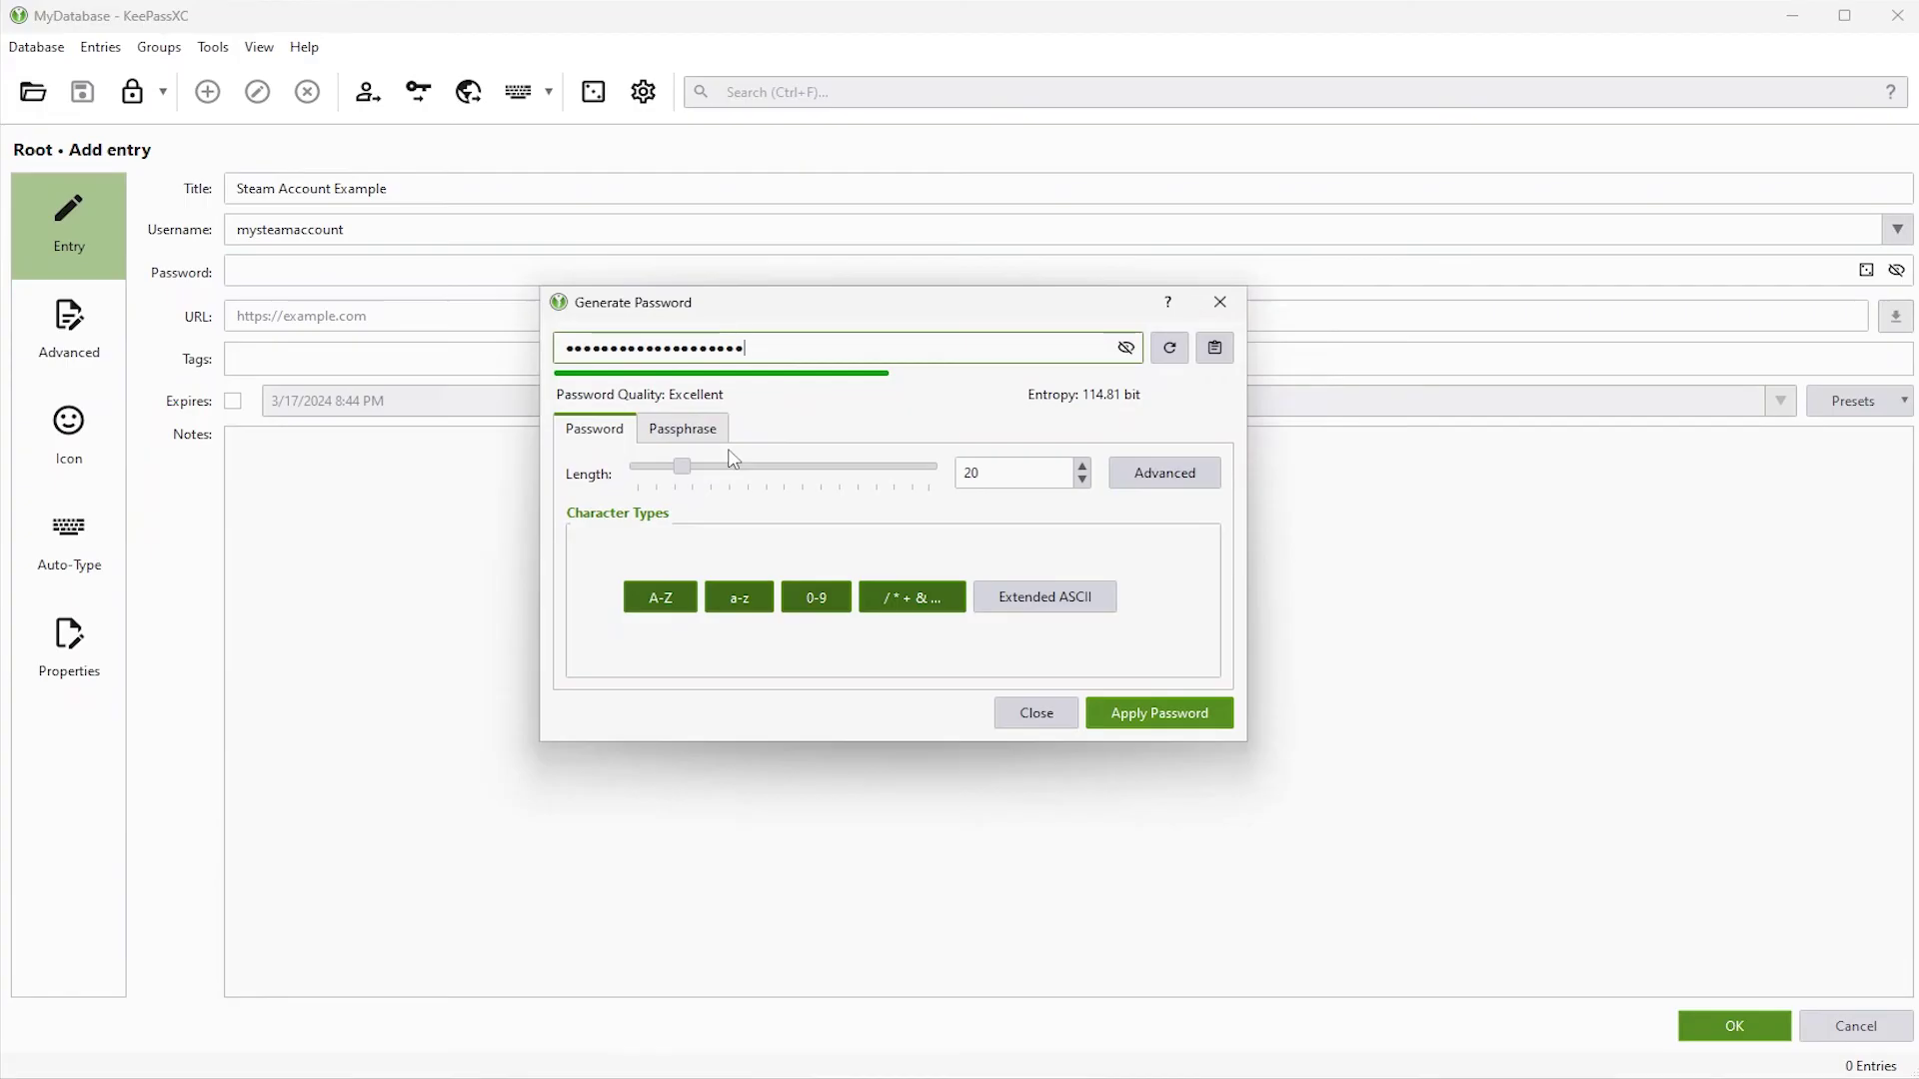
{"action": "key", "text": "ctrl+h"}
{"action": "left_click", "coordinate": [1148, 712]}
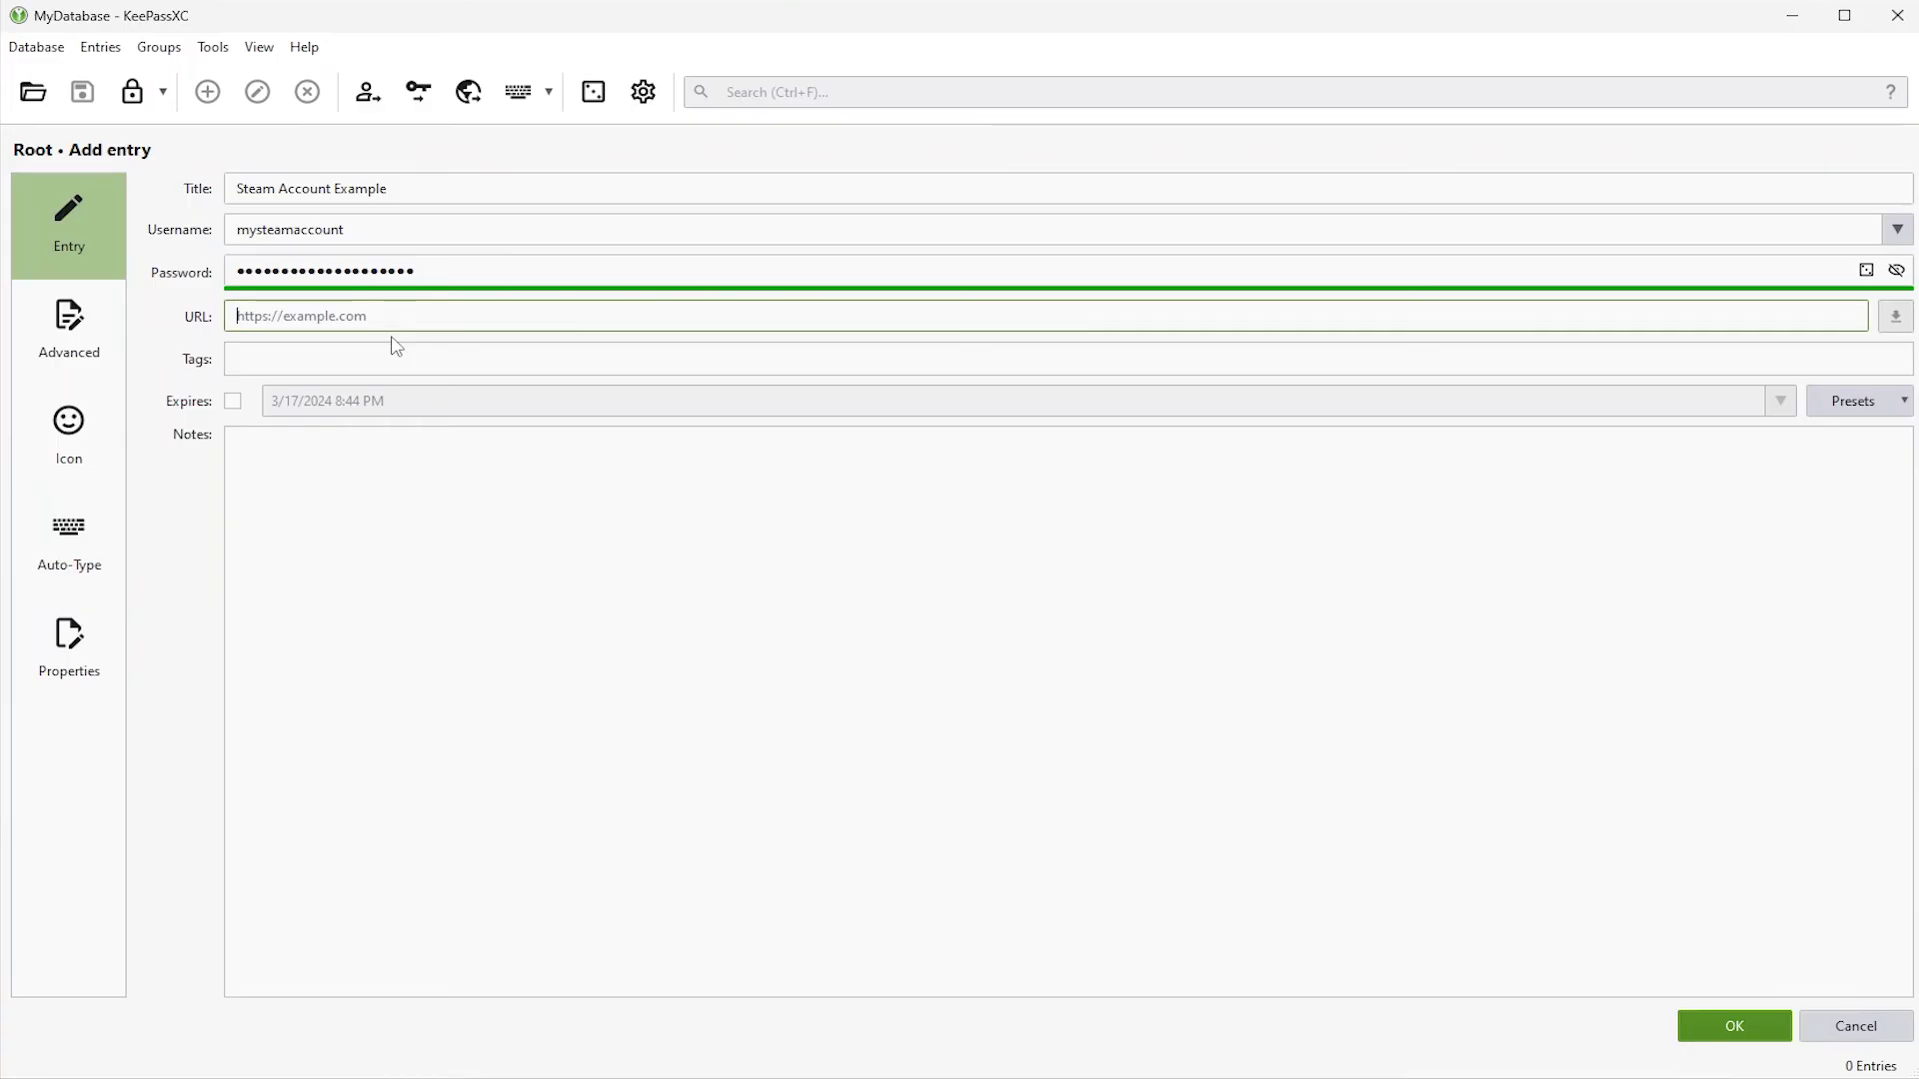
{"action": "type", "text": "https://steampowered.com"}
{"action": "left_click", "coordinate": [238, 442]}
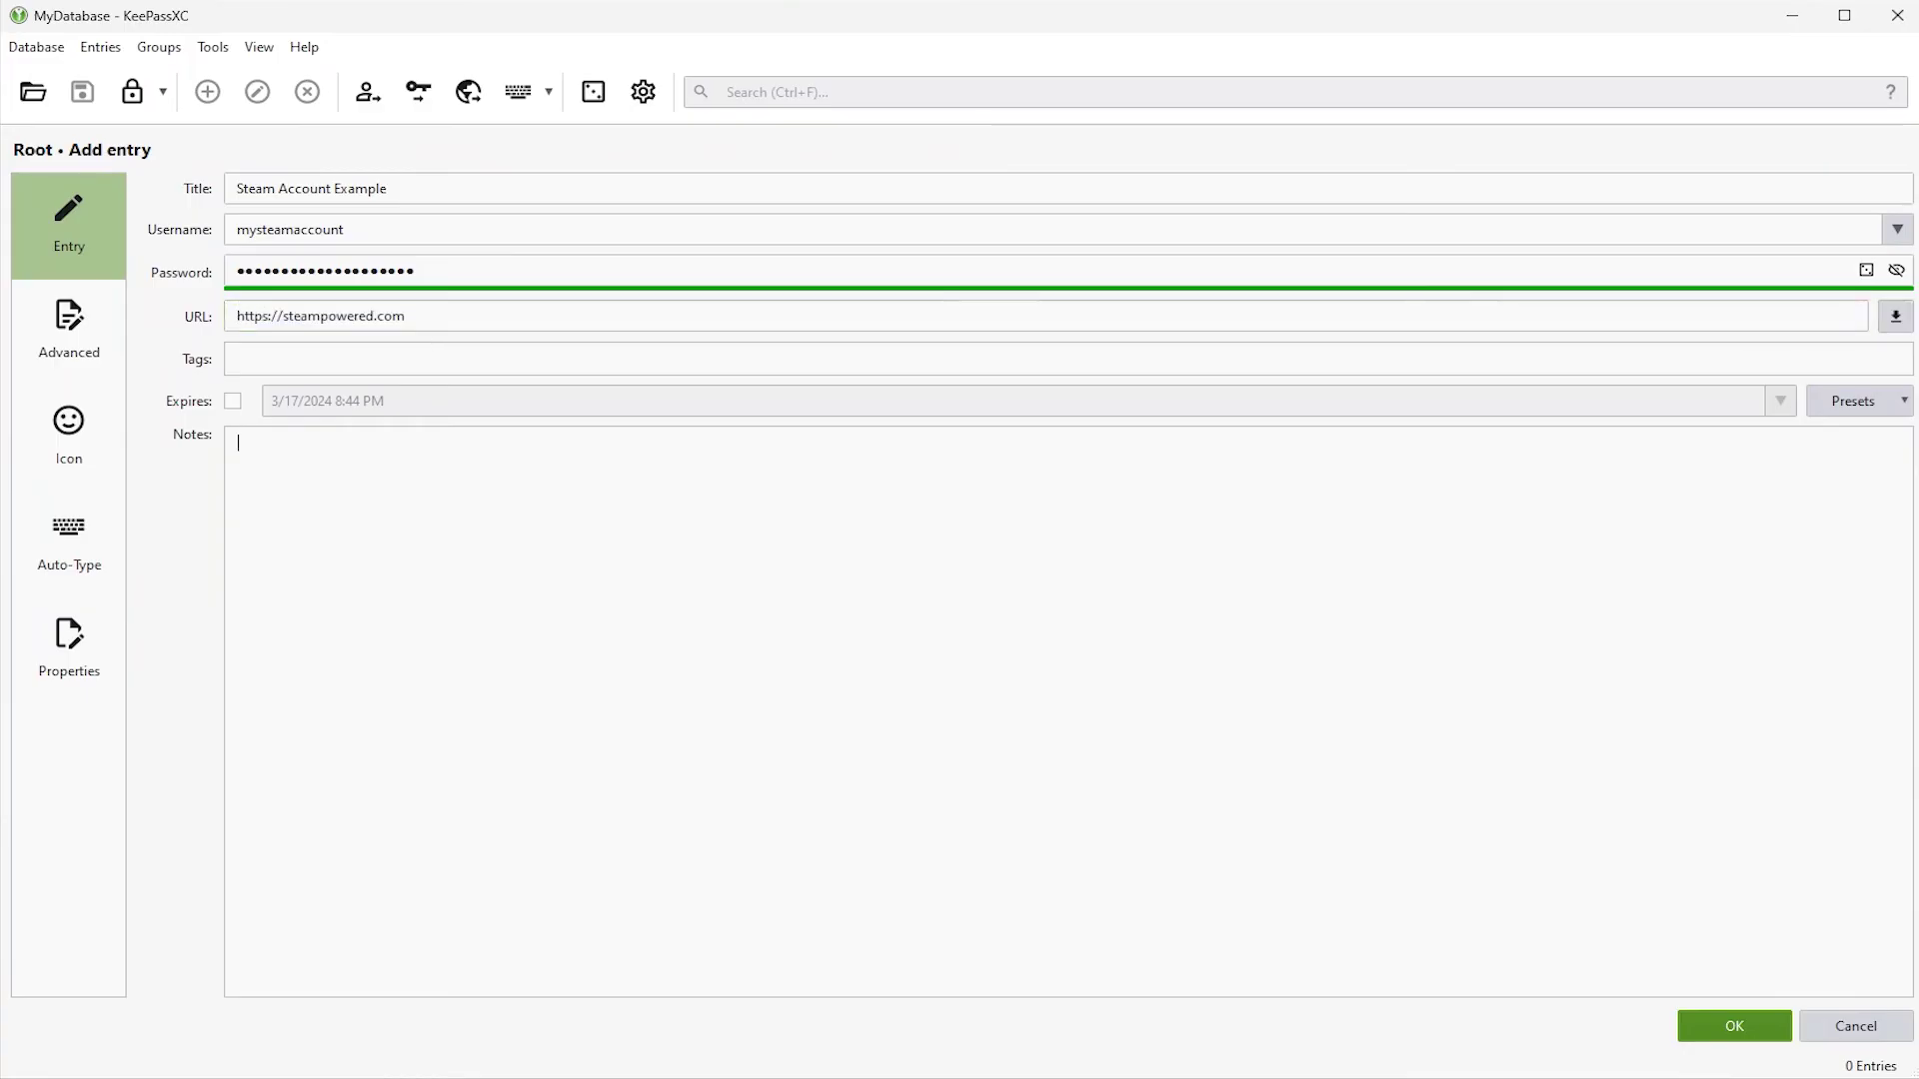
- Look over the Advanced page, then give the Steam Account Example entry the disc icon
{"action": "left_click", "coordinate": [80, 330]}
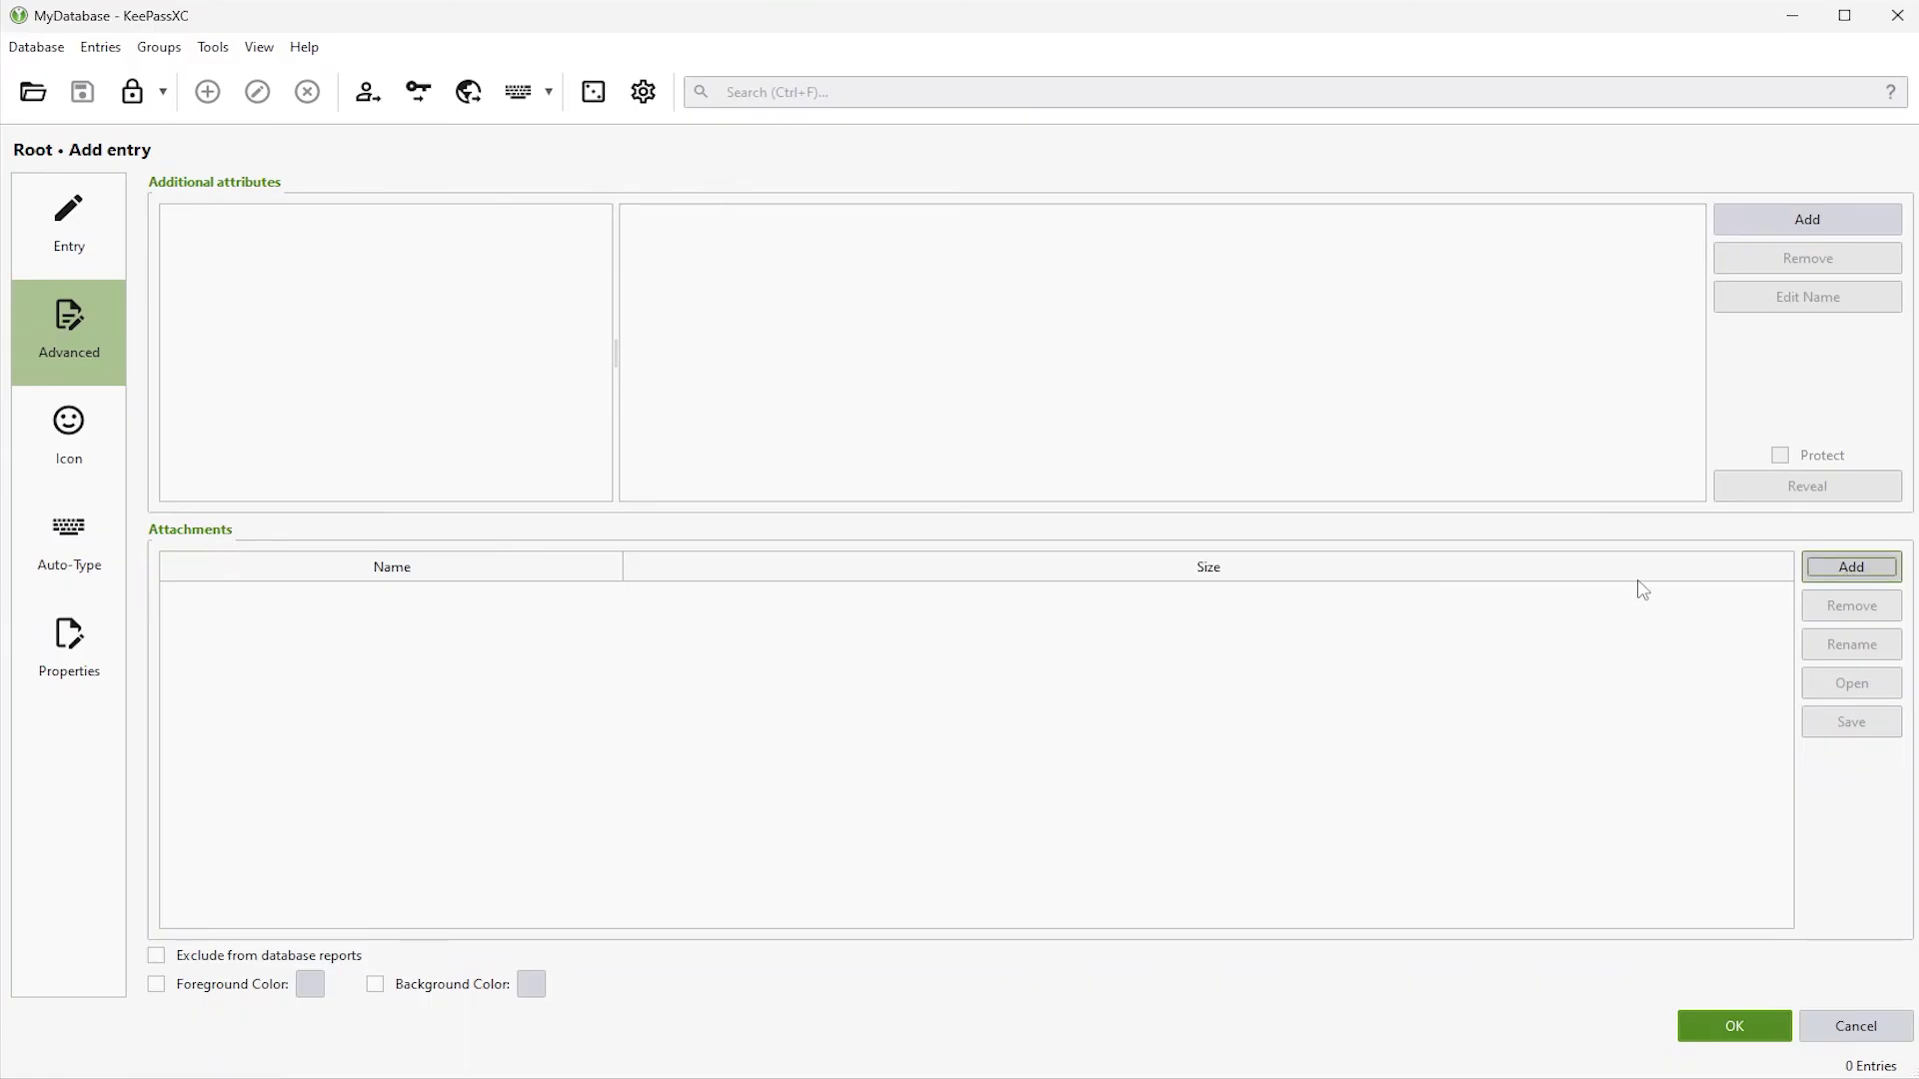
{"action": "left_click", "coordinate": [72, 431]}
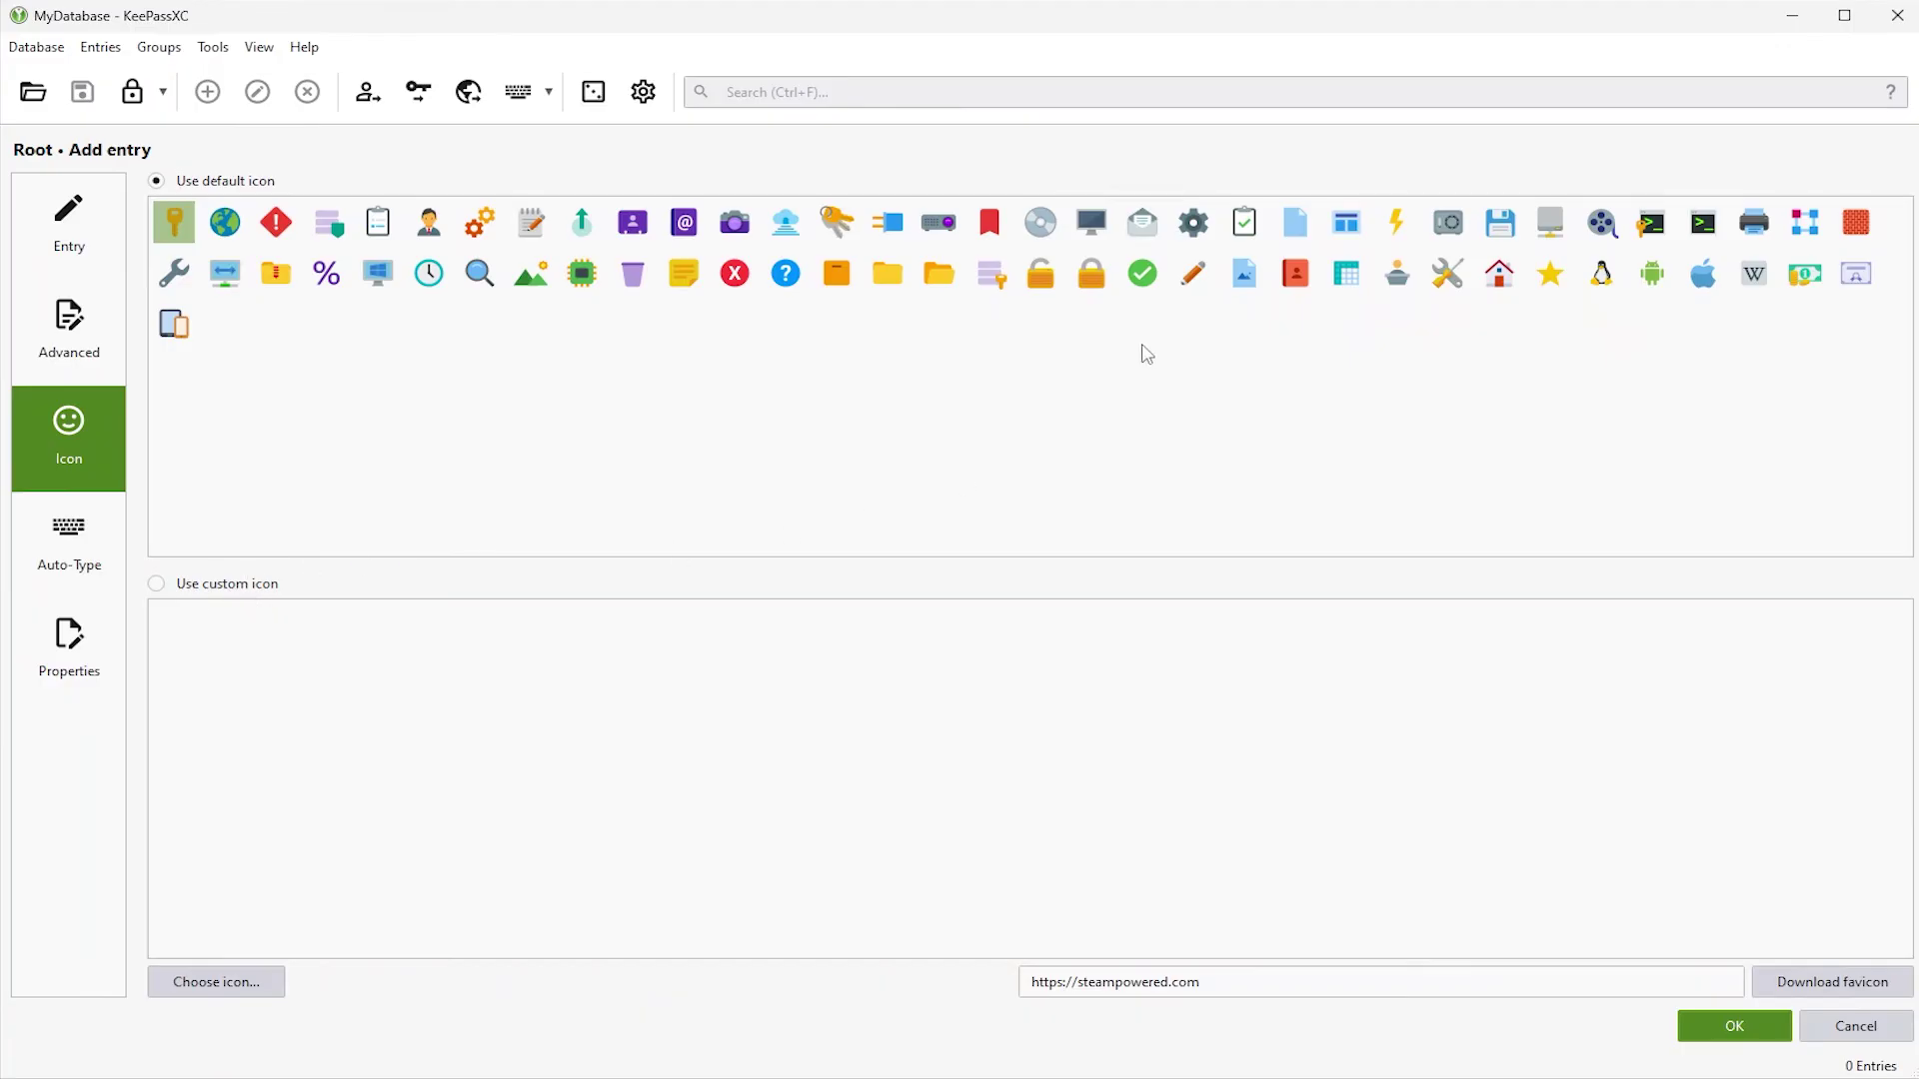
{"action": "left_click", "coordinate": [1045, 224]}
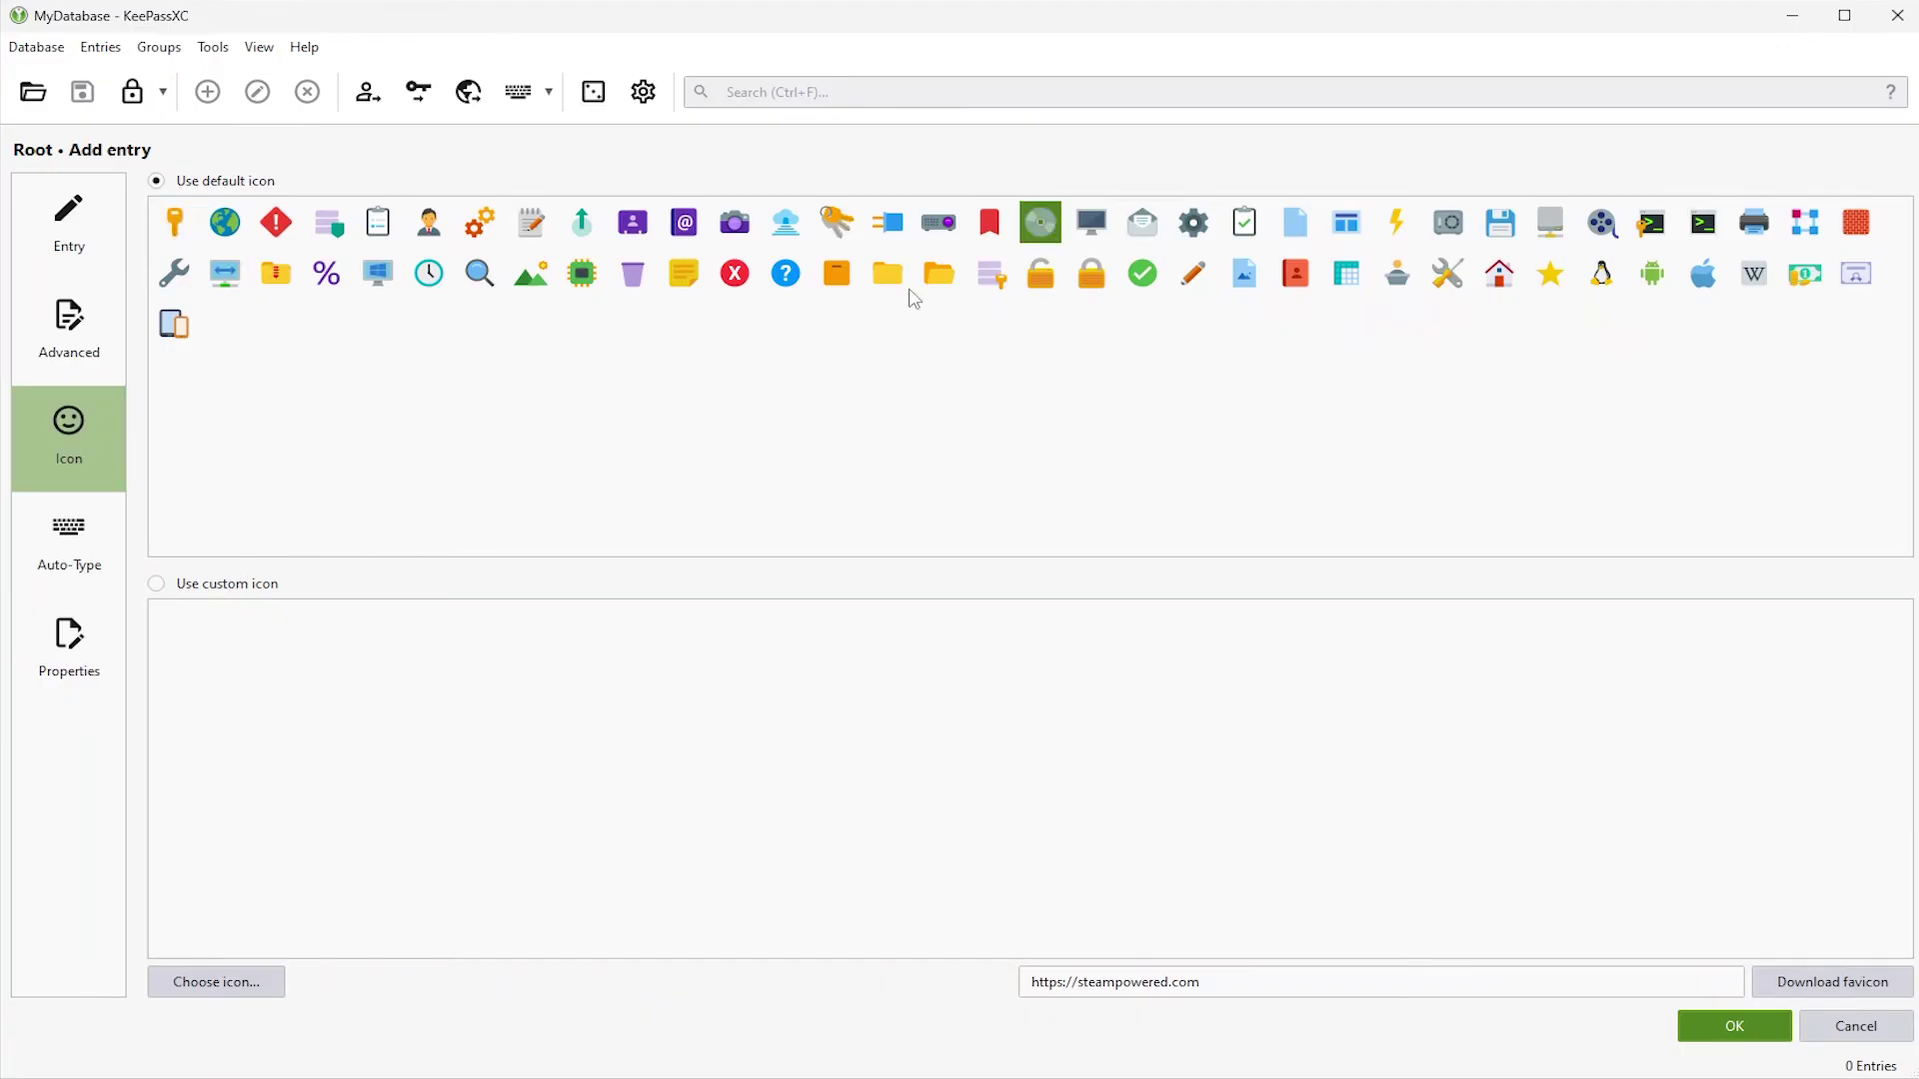
- Switch the entry to a custom Auto-Type sequence and review its Properties timestamps
{"action": "left_click", "coordinate": [97, 560]}
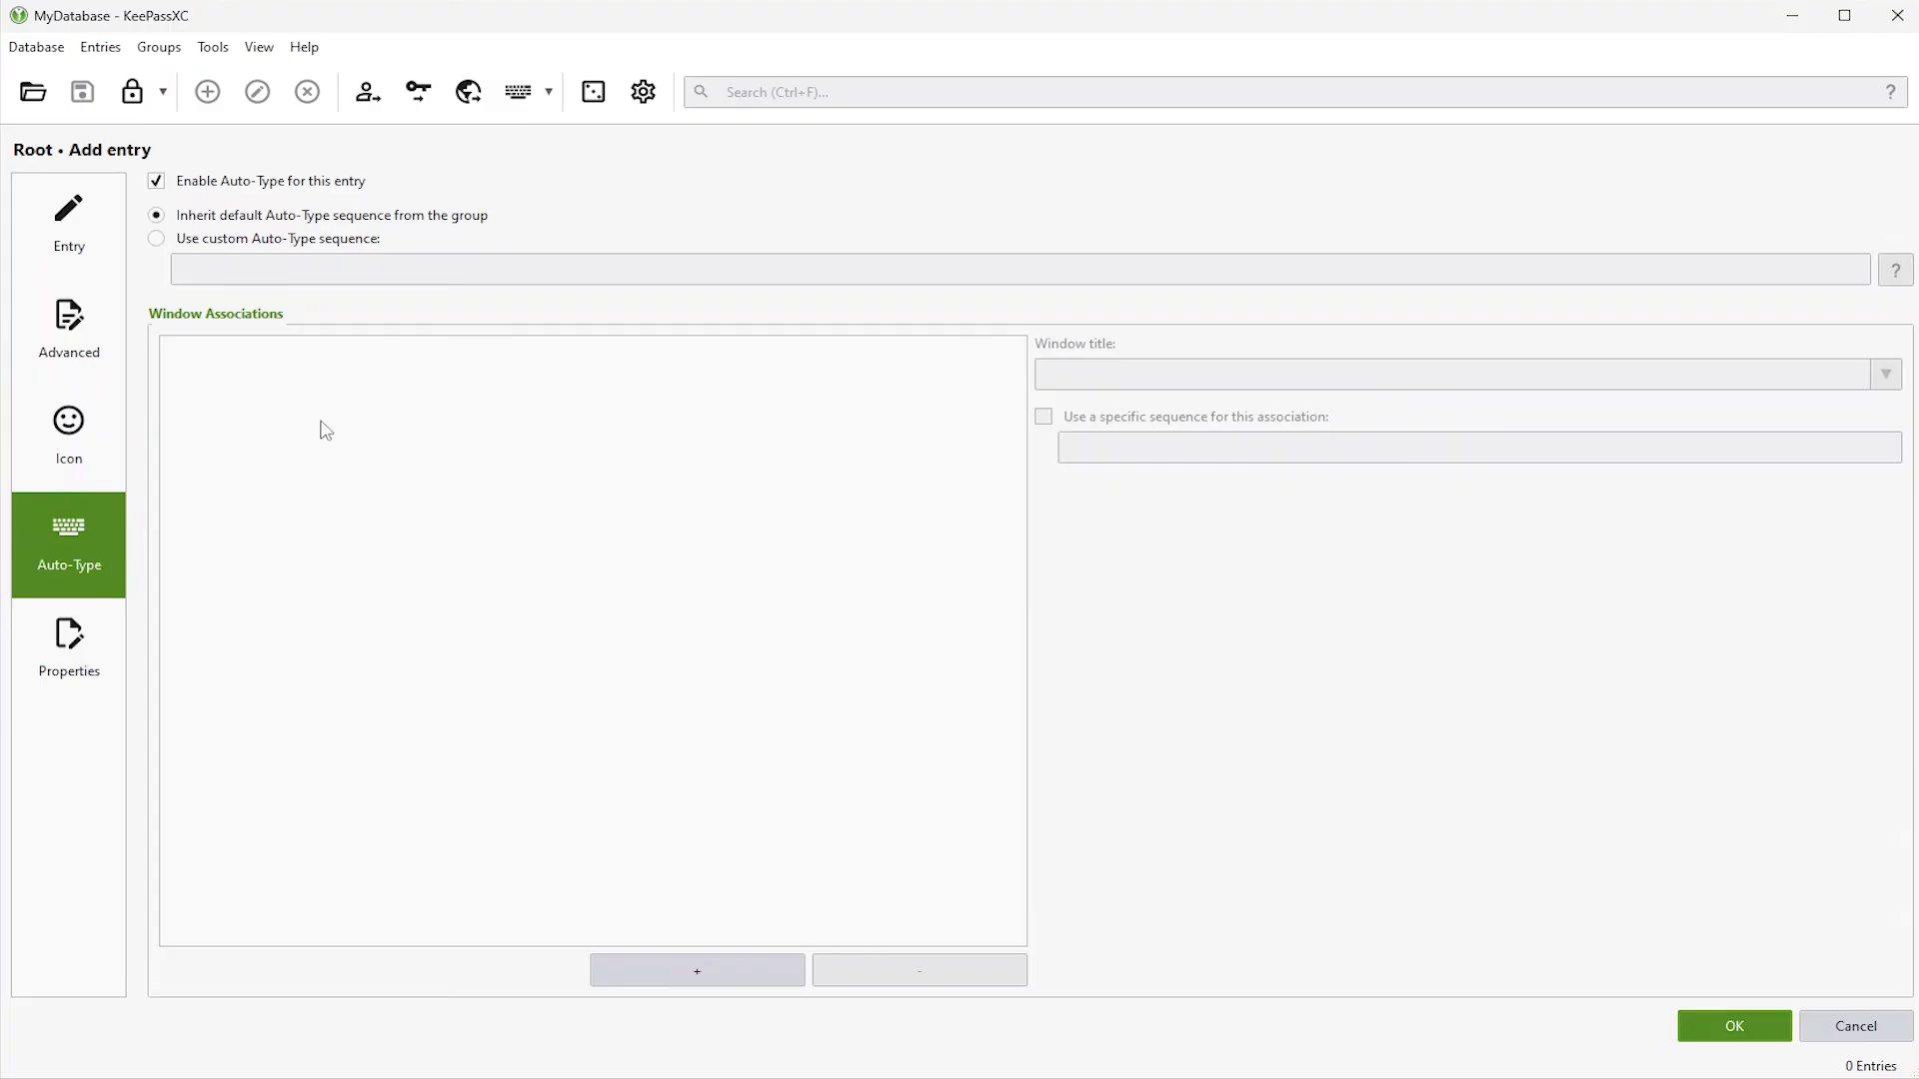
{"action": "key", "text": "alt+u"}
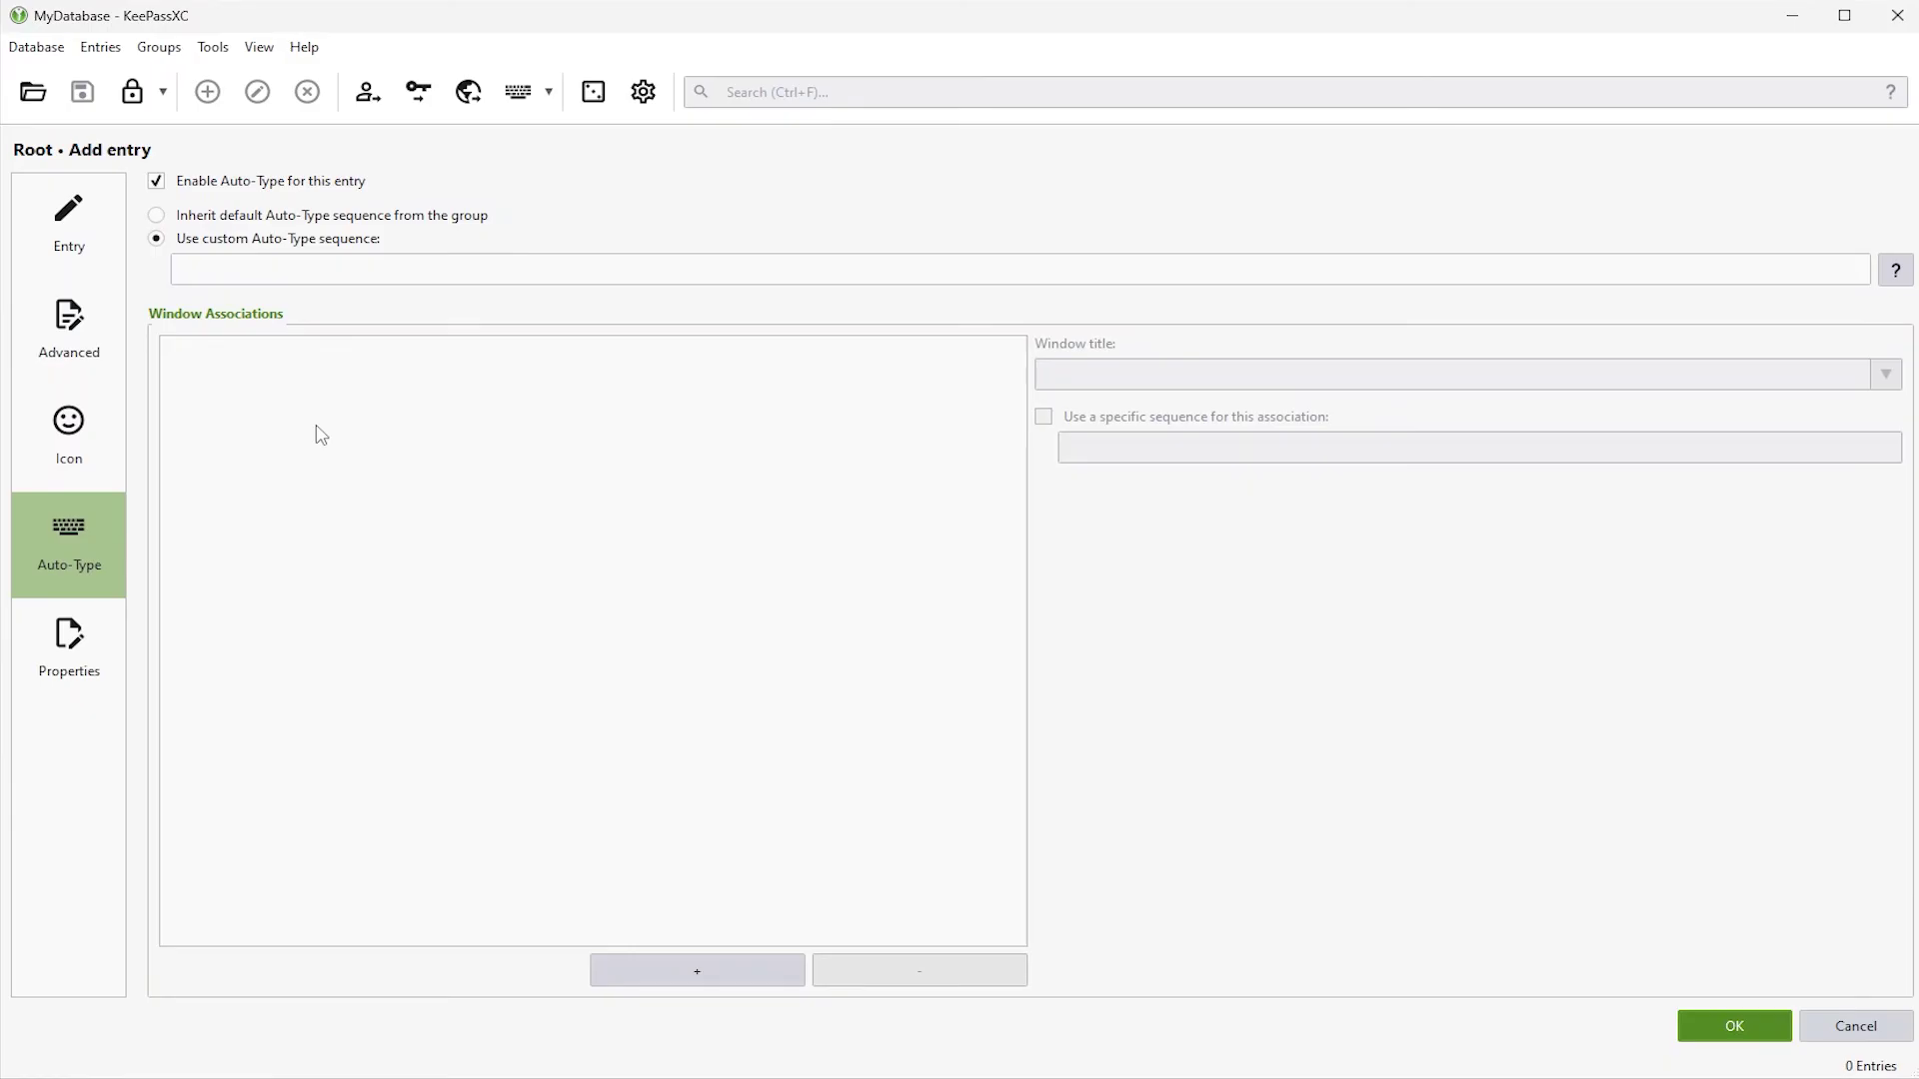
{"action": "left_click", "coordinate": [79, 655]}
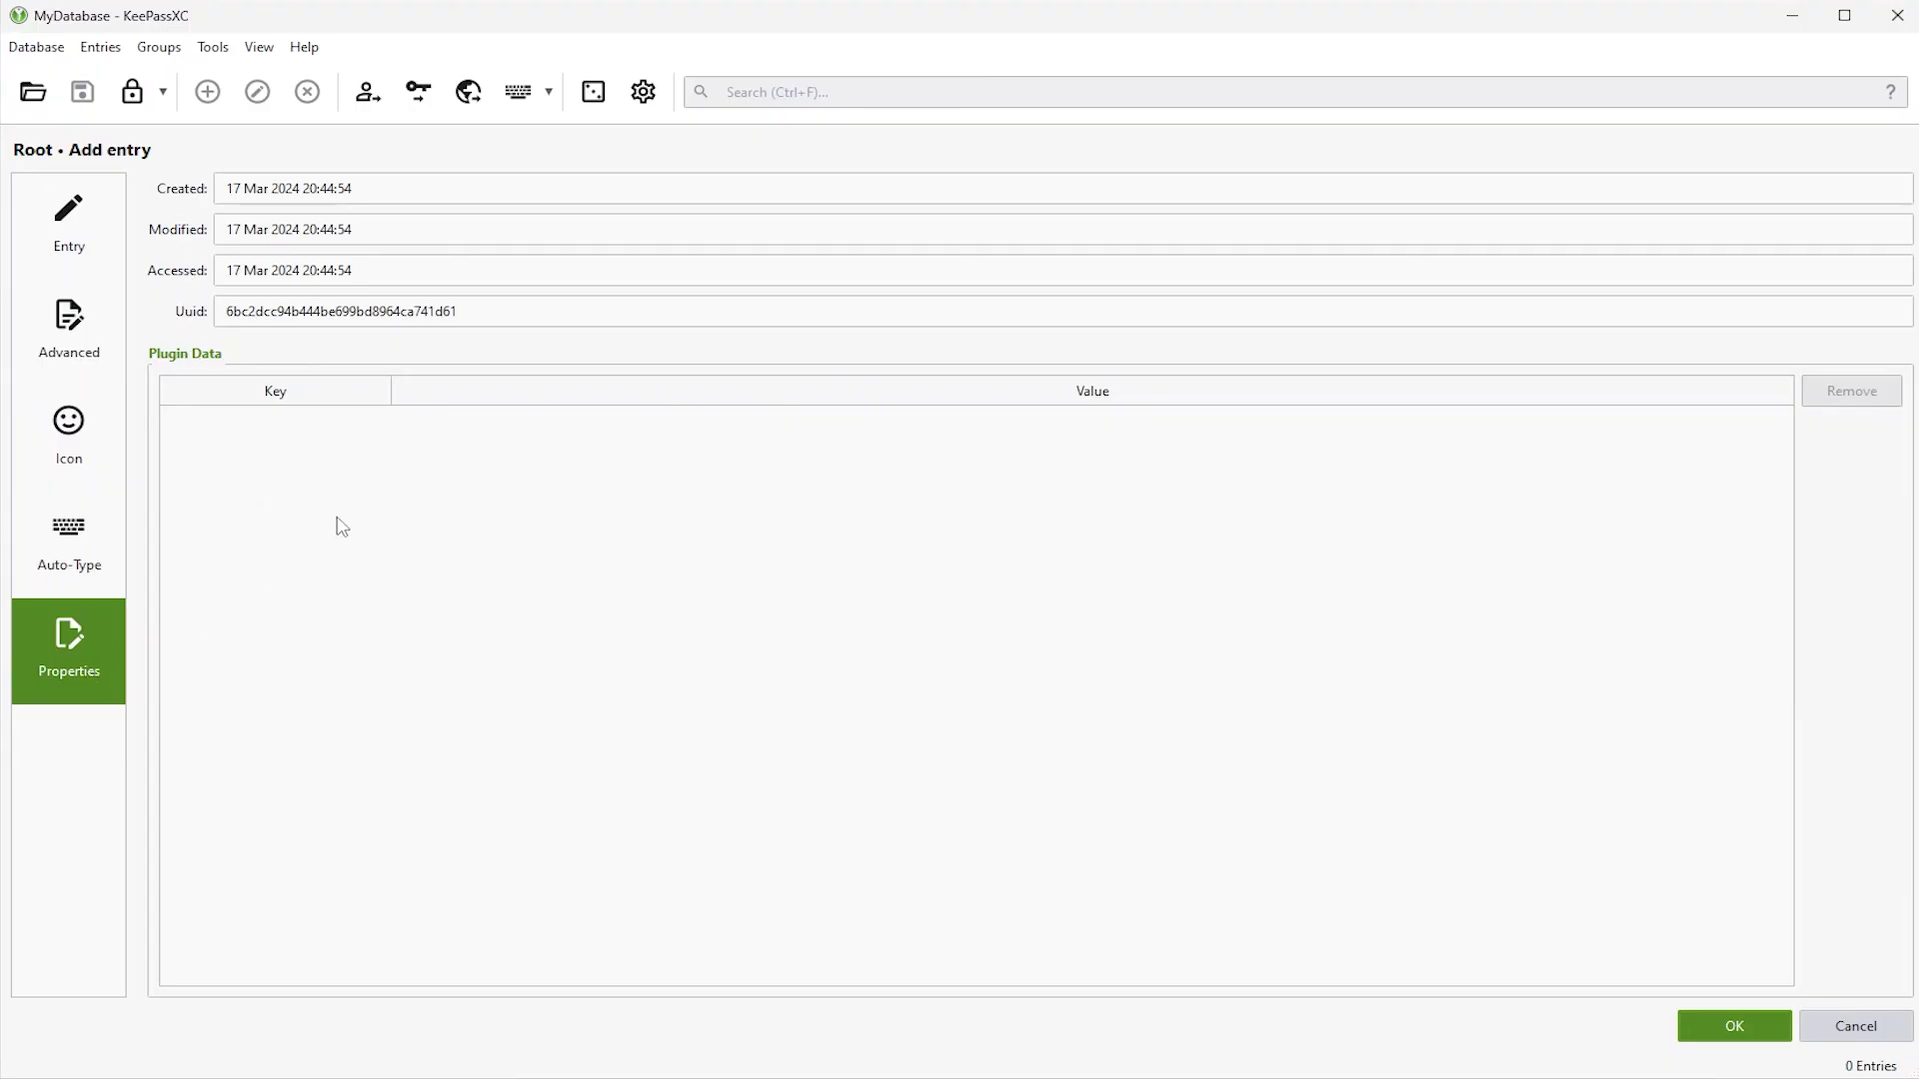
- Save the Steam Account Example entry to Root and copy its username to the clipboard
{"action": "left_click", "coordinate": [1734, 1026]}
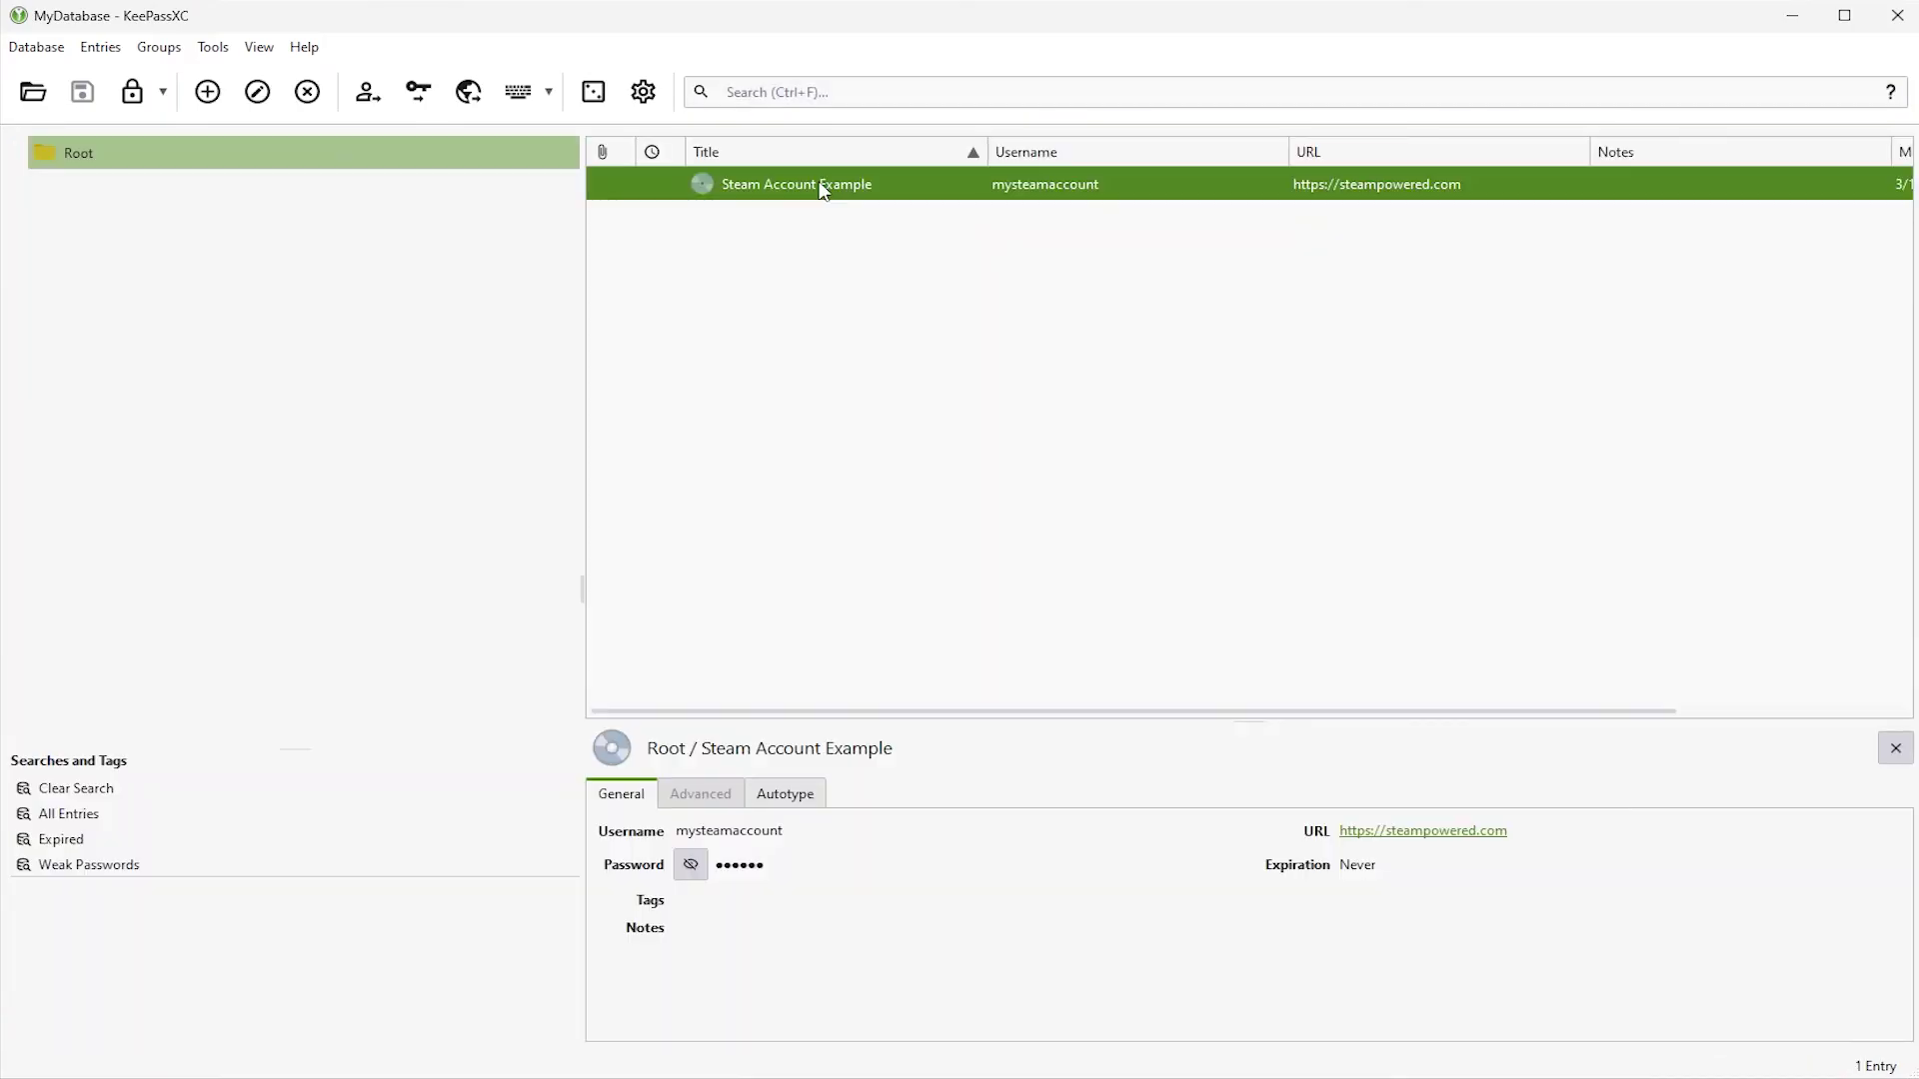
{"action": "right_click", "coordinate": [820, 189]}
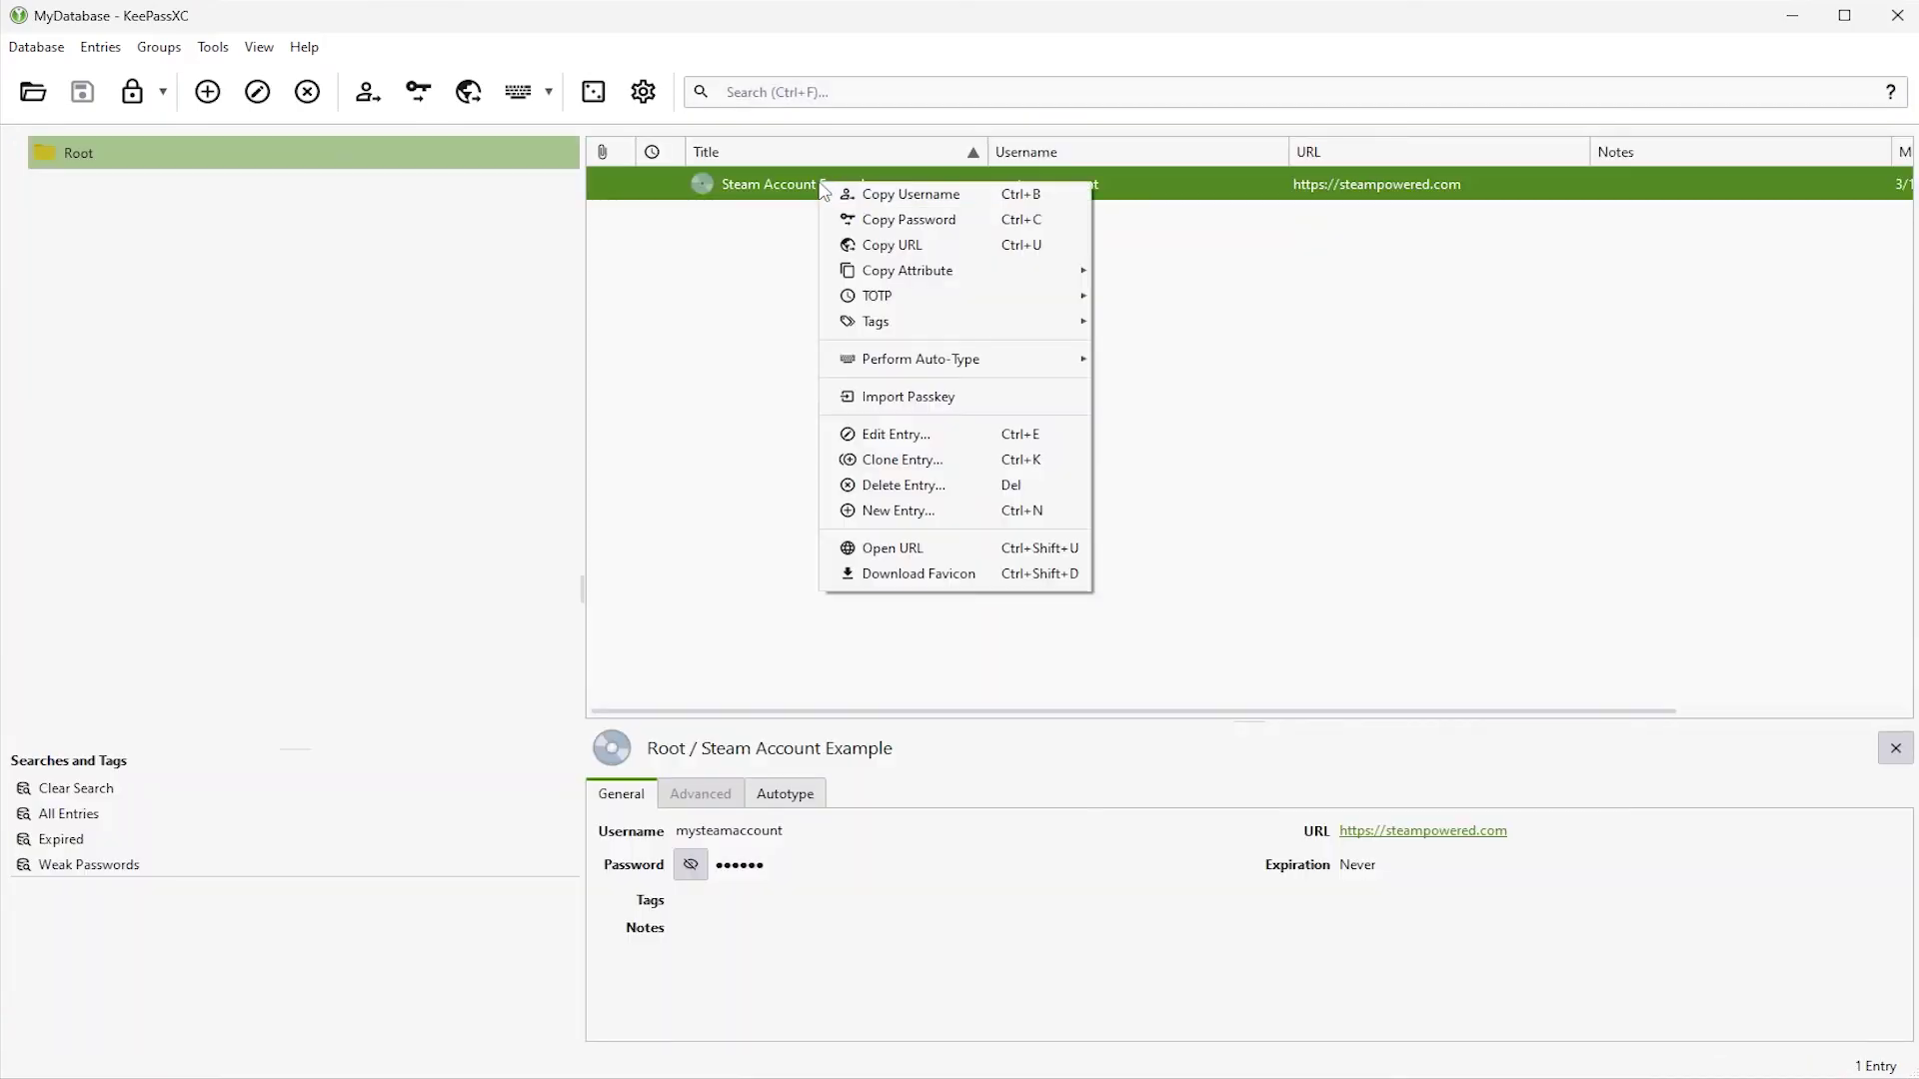
{"action": "left_click", "coordinate": [961, 194]}
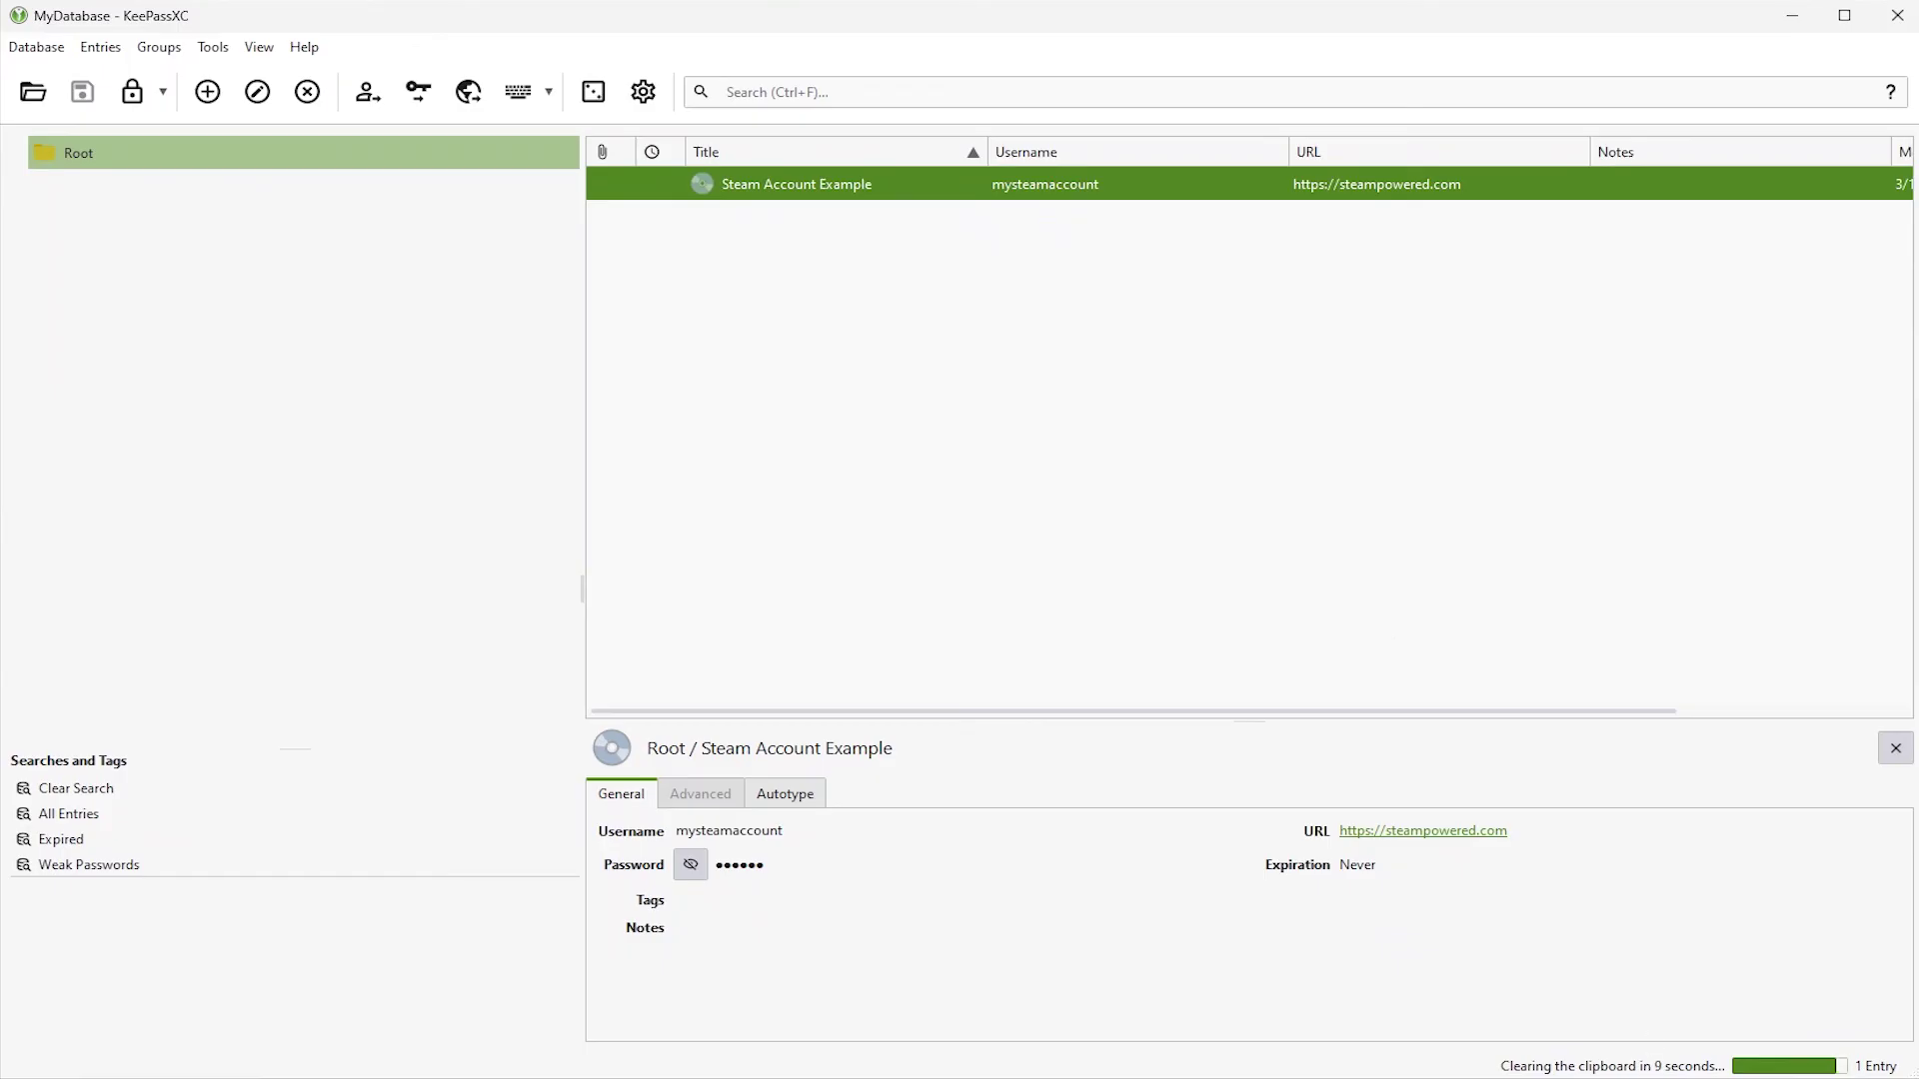